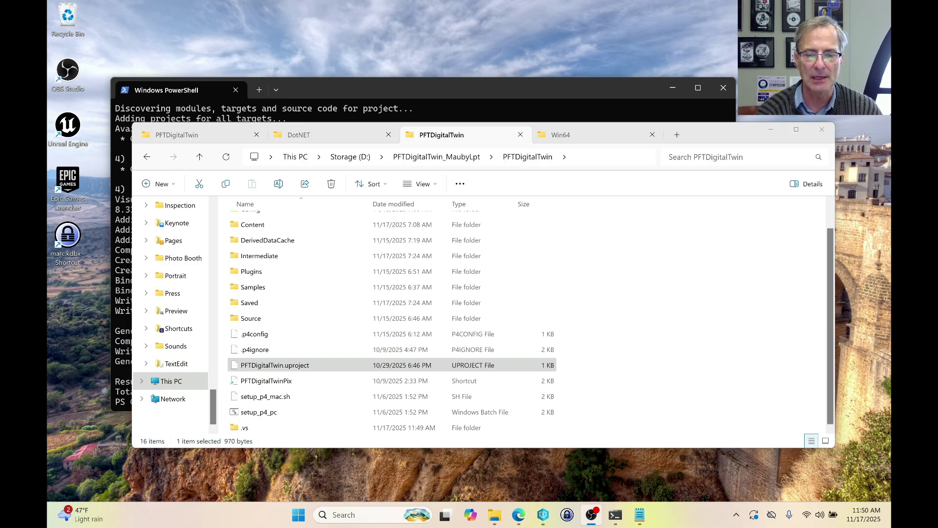
Minimize the PowerShell window and try to open PFTDigitalTwin.uproject, dismissing the app chooser and keeping the file selected
click(671, 88)
drag(709, 140, 685, 116)
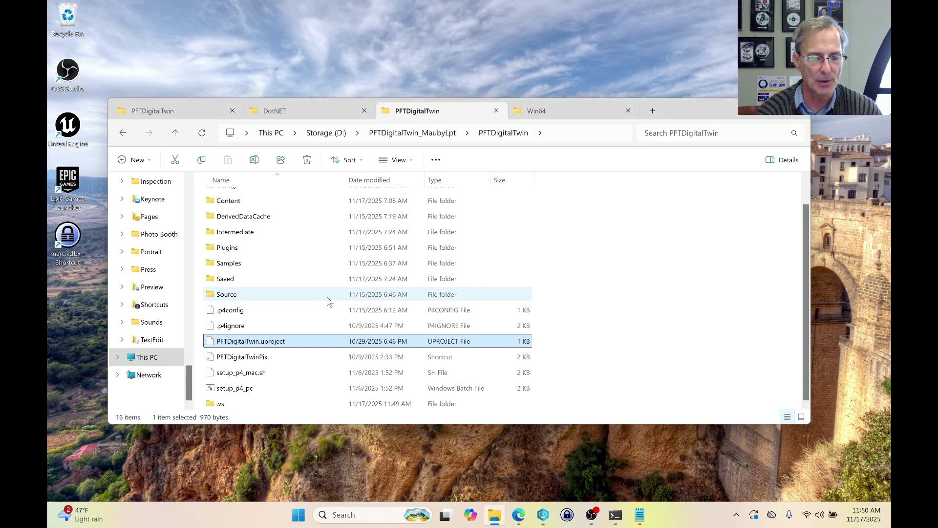
double_click(296, 347)
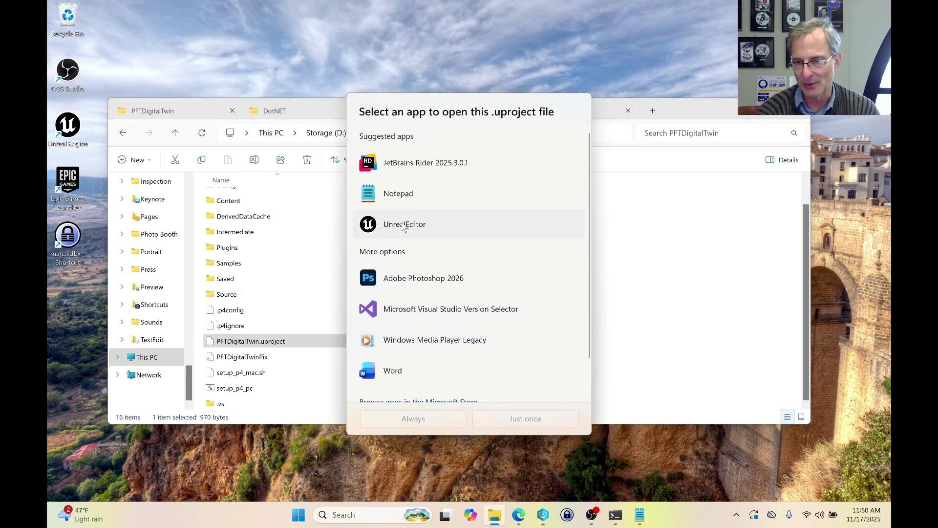
click(293, 293)
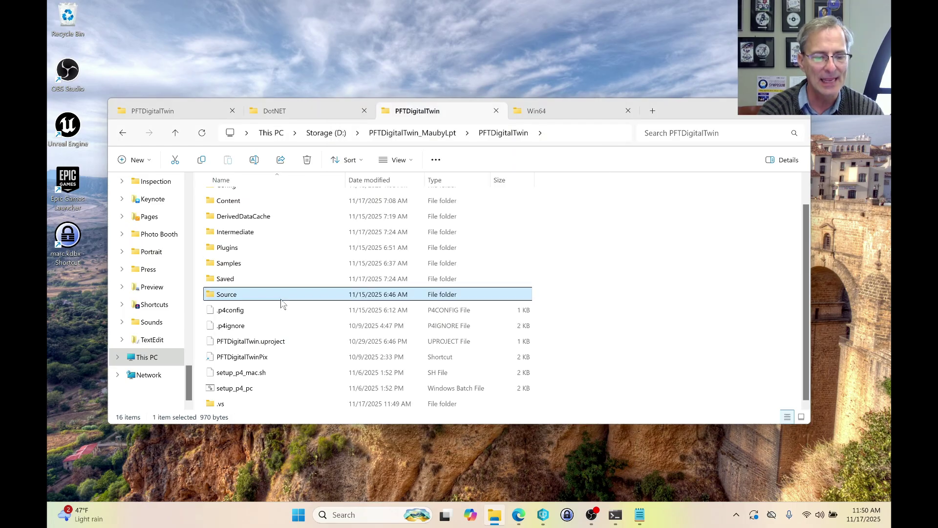
click(265, 342)
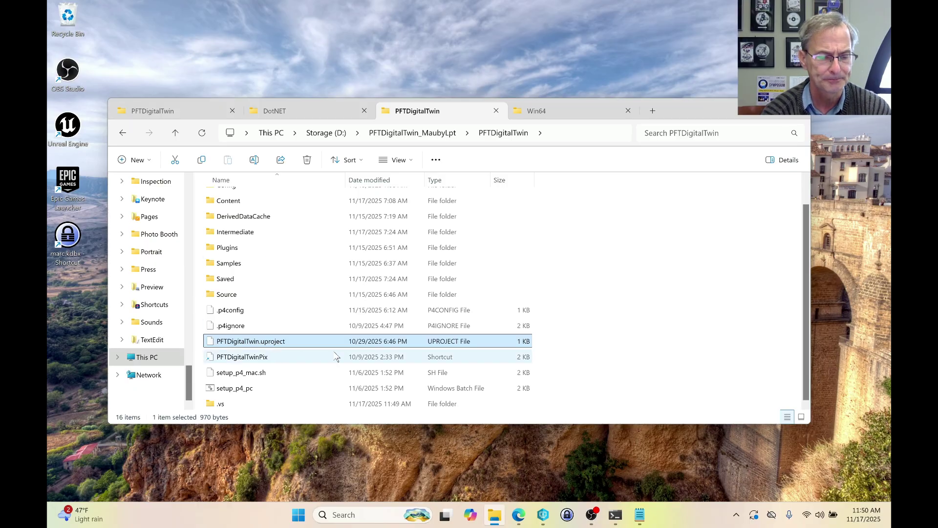
Start choosing another app on the PC to open PFTDigitalTwin.uproject with
right_click(273, 347)
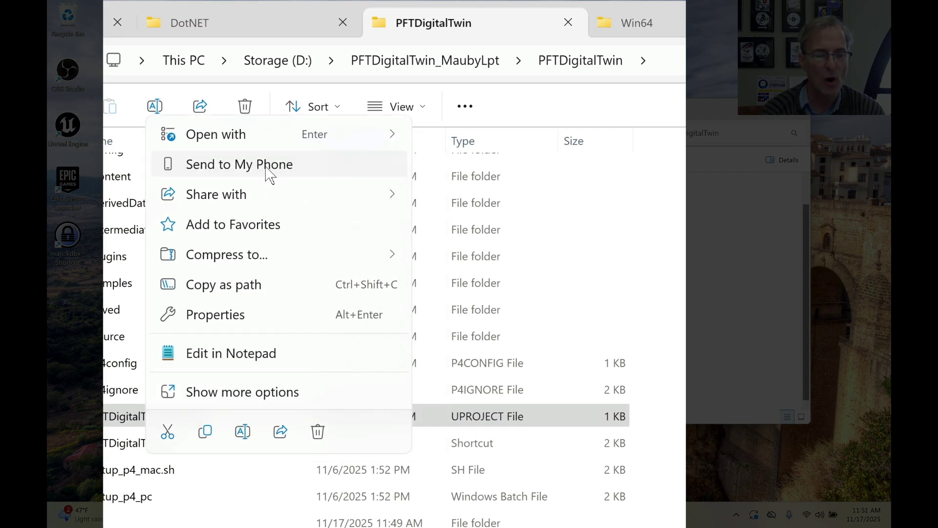
mouse_move(254, 145)
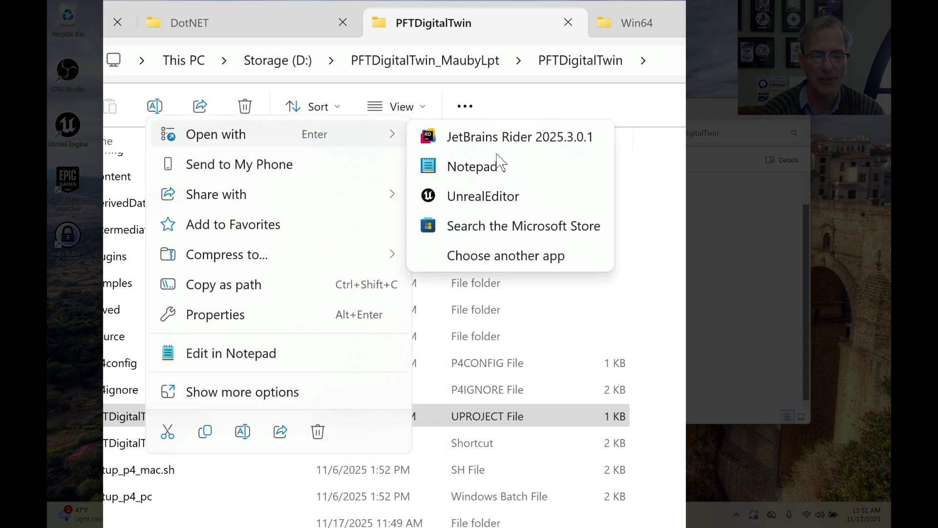
click(484, 255)
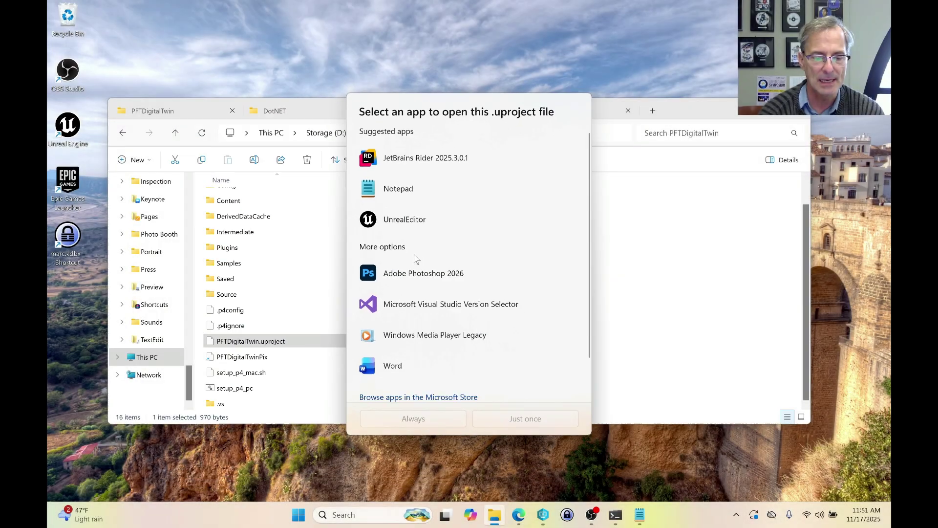
scroll(397, 177, down, 2)
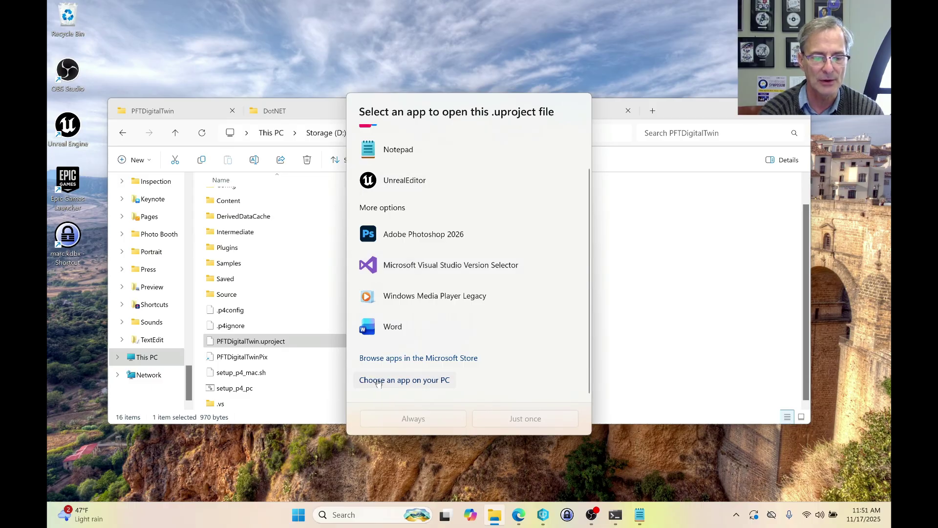
click(379, 381)
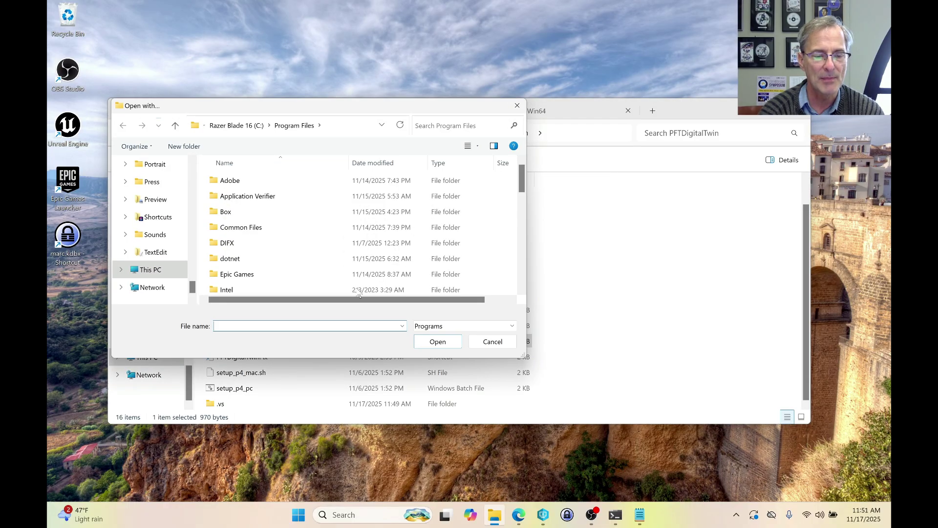
Browse from Program Files to Epic Games, UE_5.6, Engine, Binaries, Win64 to find the editor program
drag(293, 108, 508, 218)
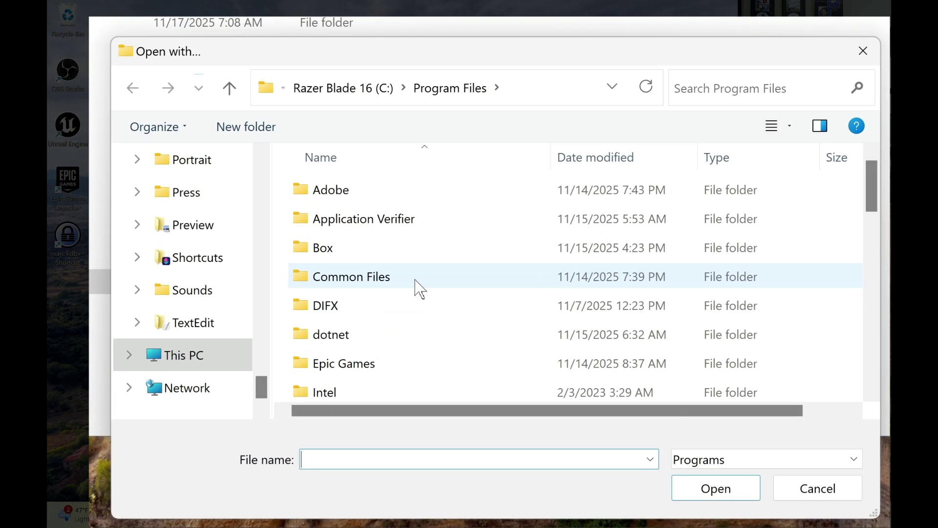
scroll(491, 343, down, 1)
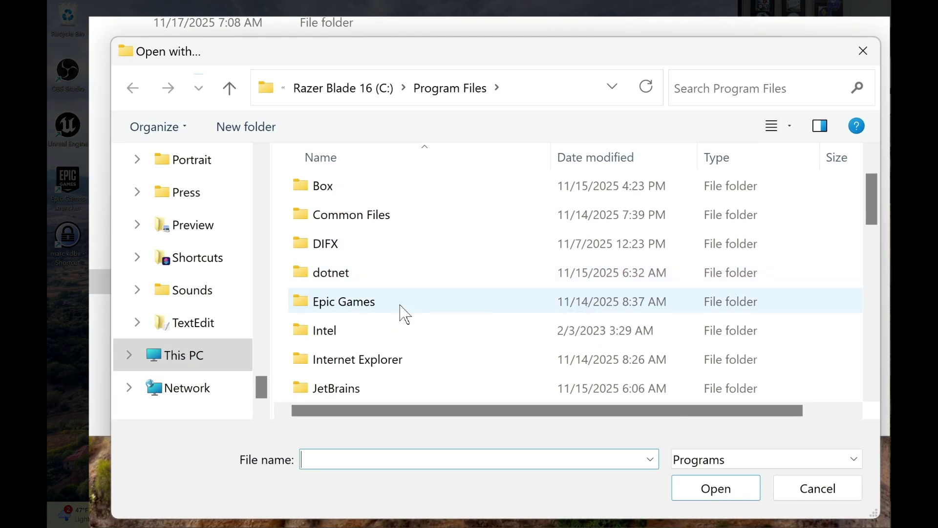
double_click(396, 313)
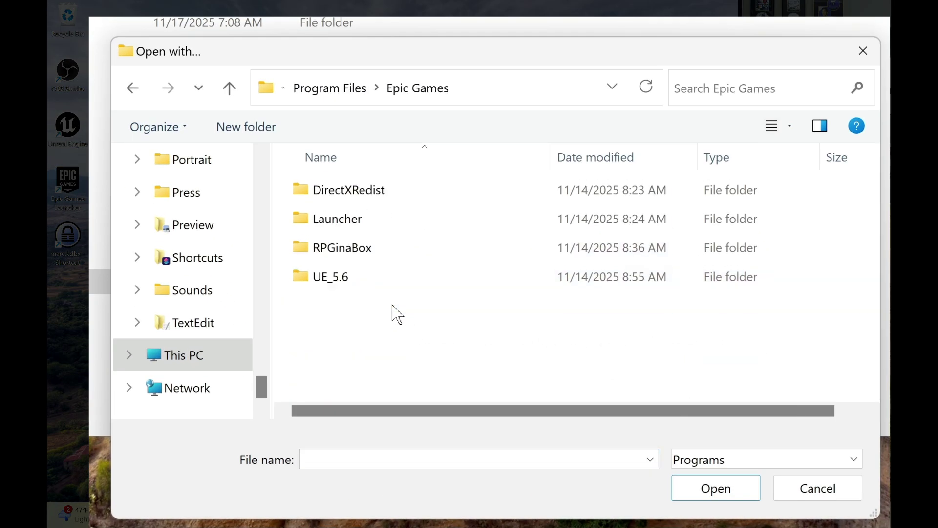
double_click(360, 283)
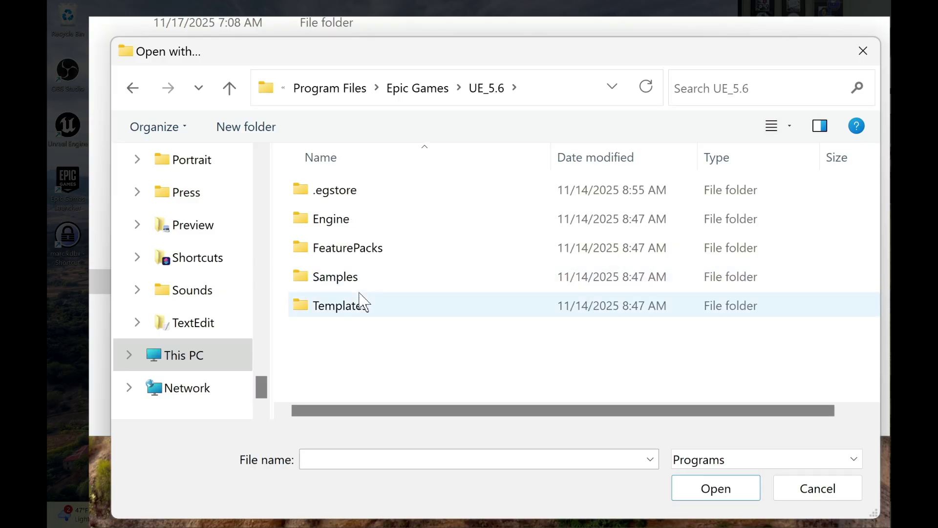
double_click(361, 221)
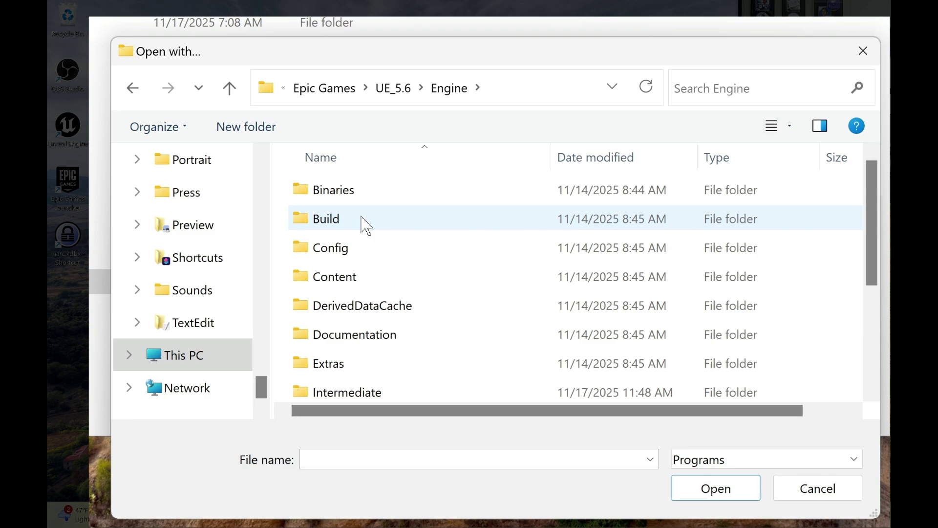
double_click(351, 193)
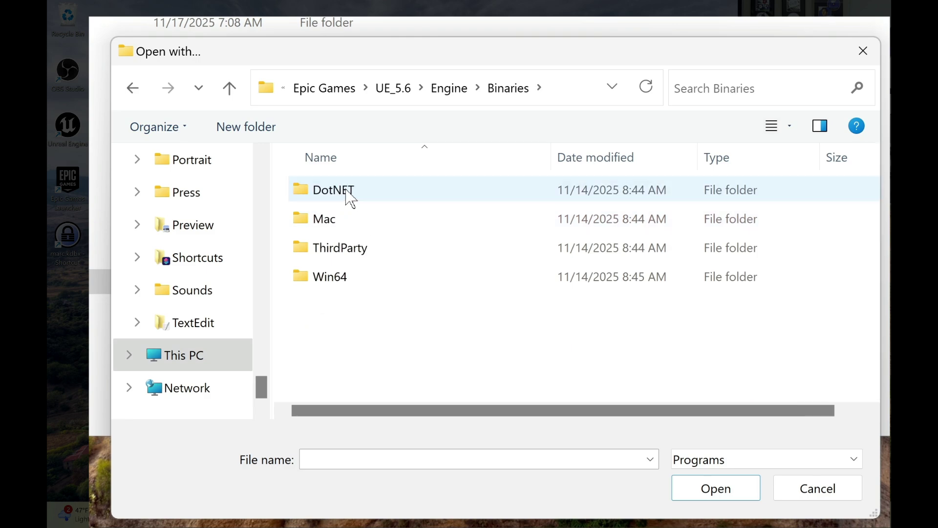
double_click(340, 284)
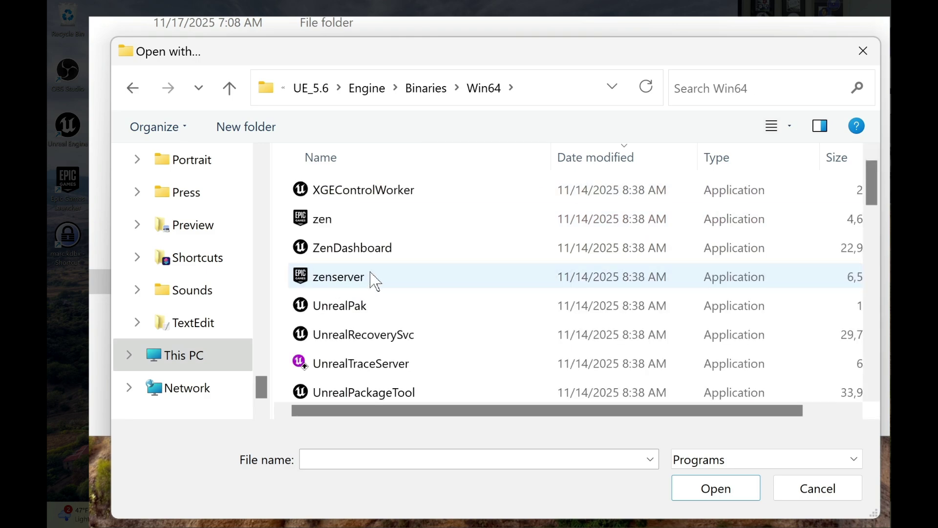
Sort the Win64 files by type, choose UnrealEditor, and set it to always open .uproject files
click(750, 172)
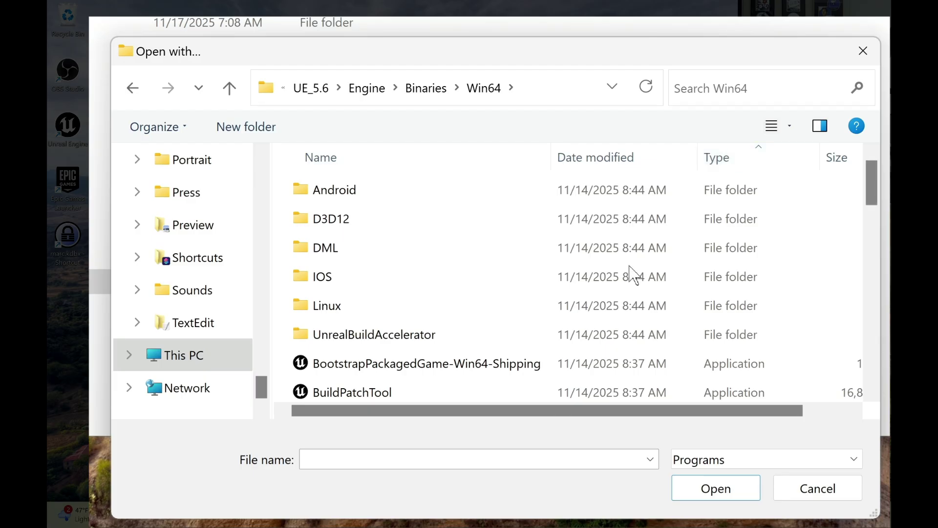
scroll(630, 277, down, 6)
scroll(630, 277, up, 2)
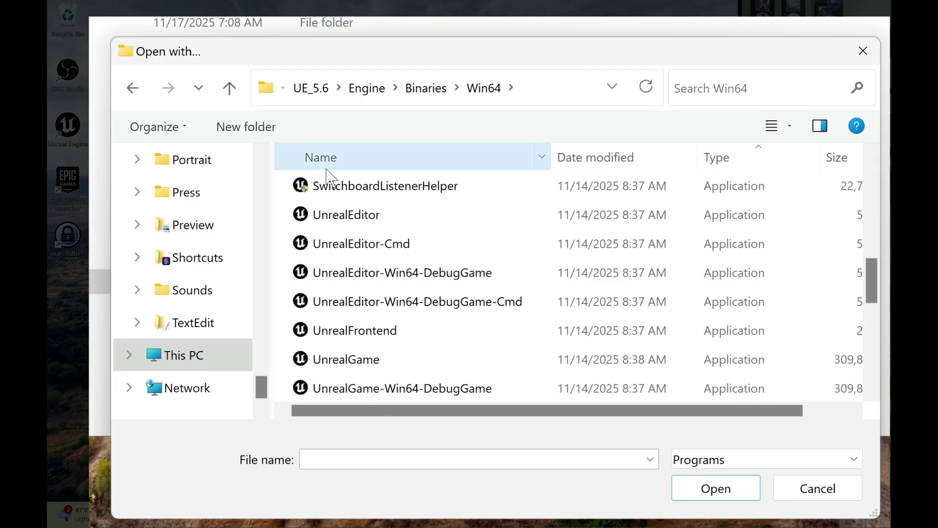
click(332, 218)
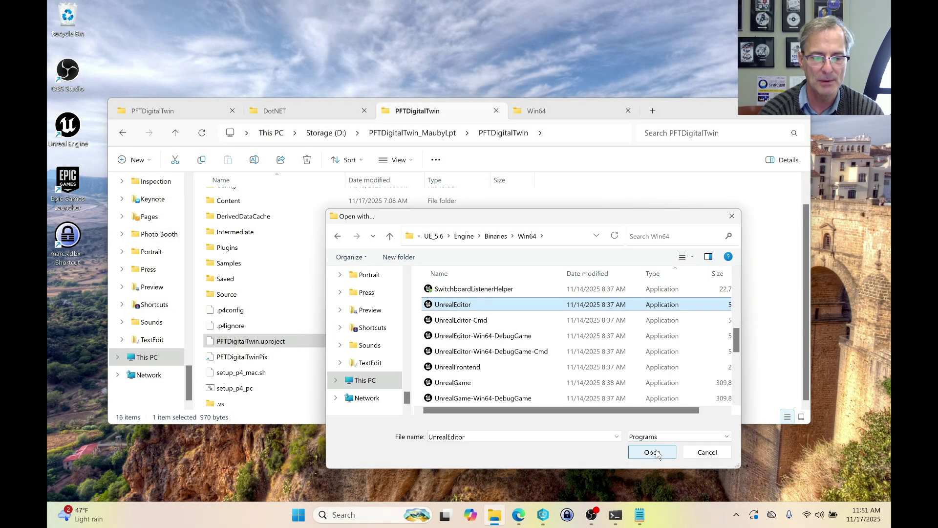
click(656, 452)
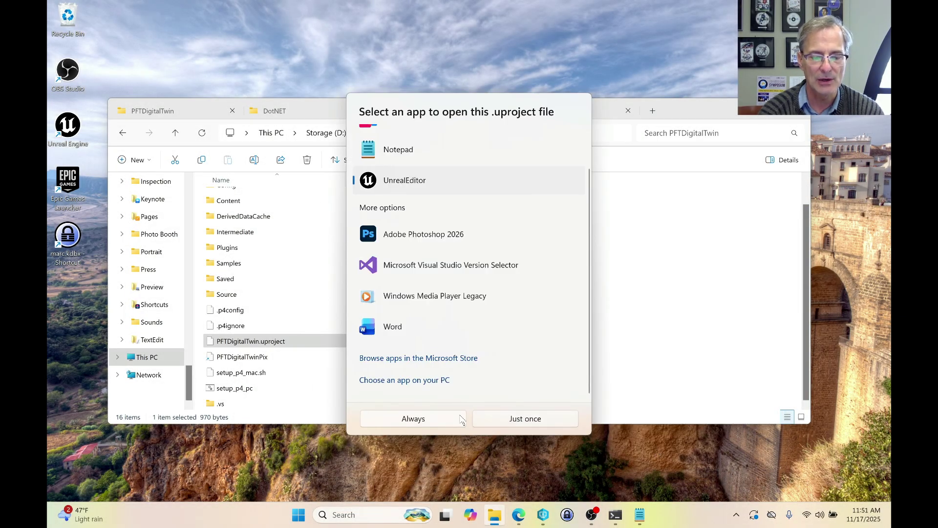
click(433, 420)
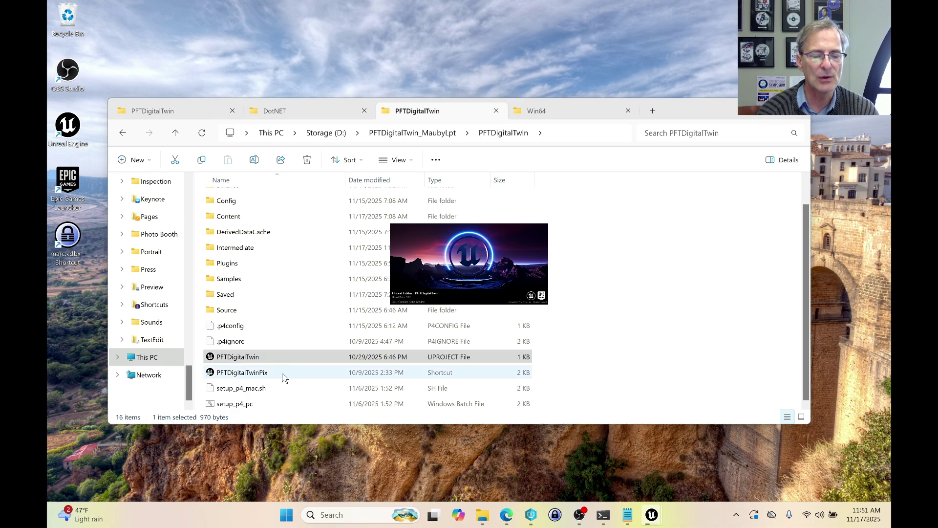
Examine the extended context options and Open with choices for the PFTDigitalTwin project file, then dismiss them
right_click(228, 356)
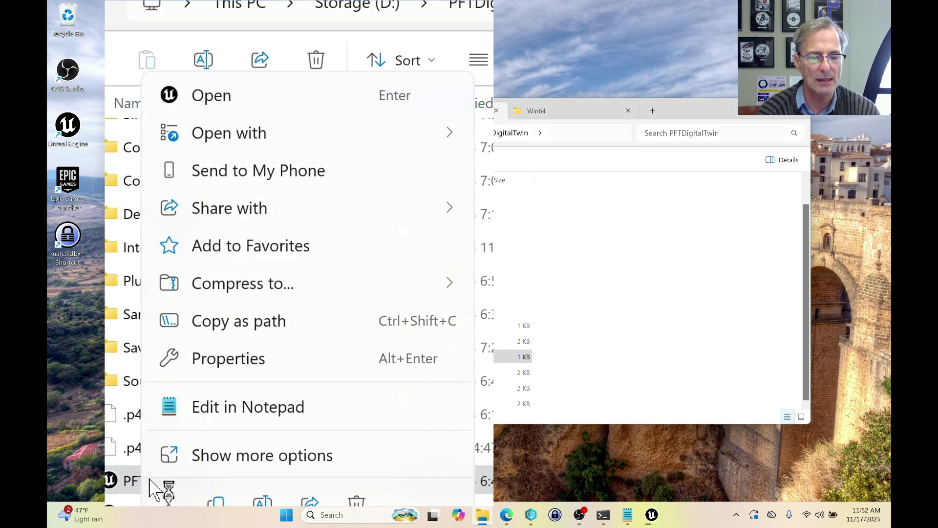
click(241, 457)
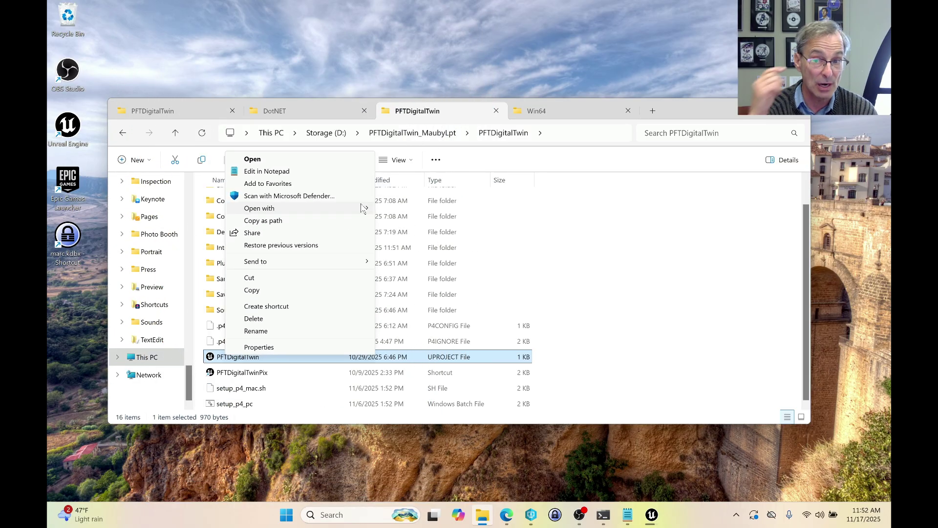
mouse_move(364, 209)
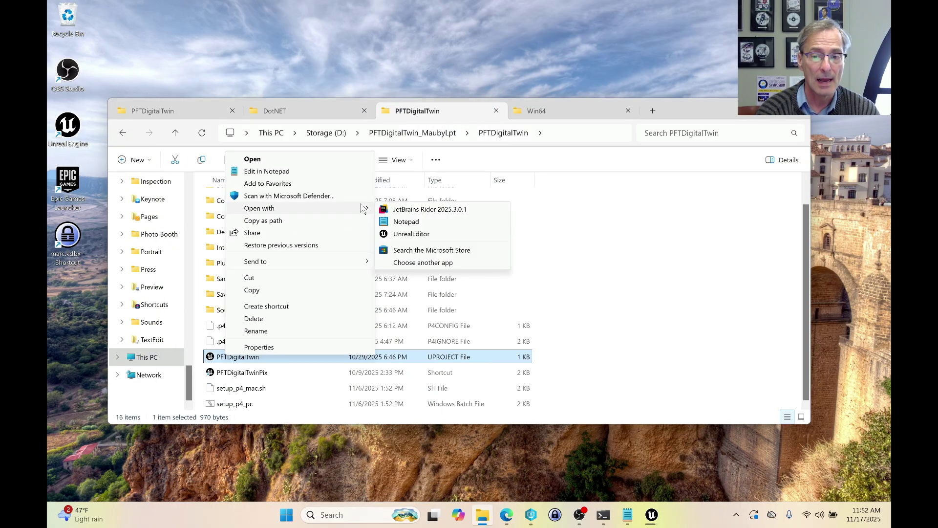
click(590, 217)
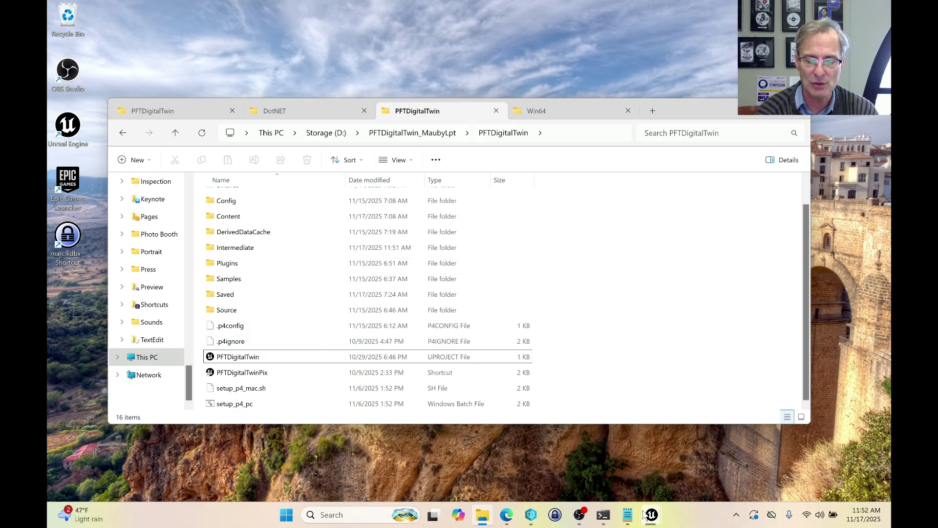
Close both loading Unreal Editor instances of PFTDigitalTwin
mouse_move(646, 514)
mouse_move(684, 472)
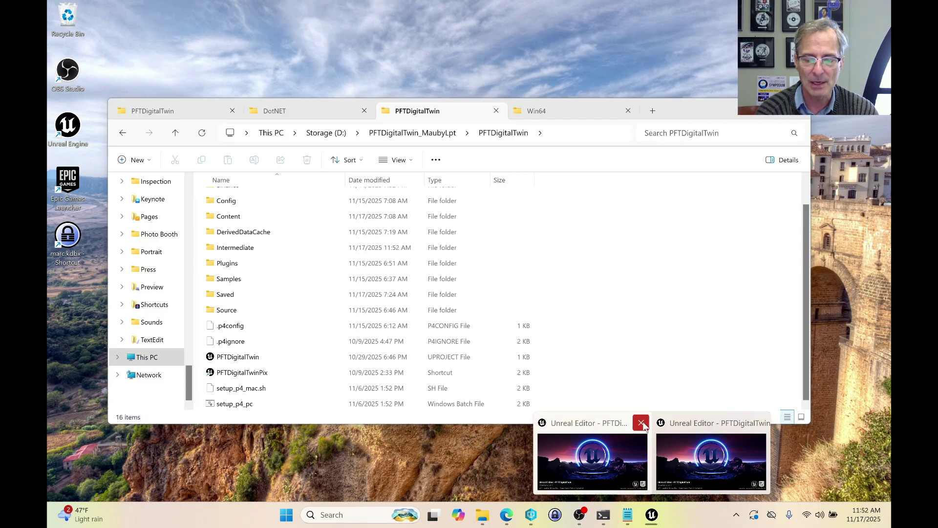
click(641, 423)
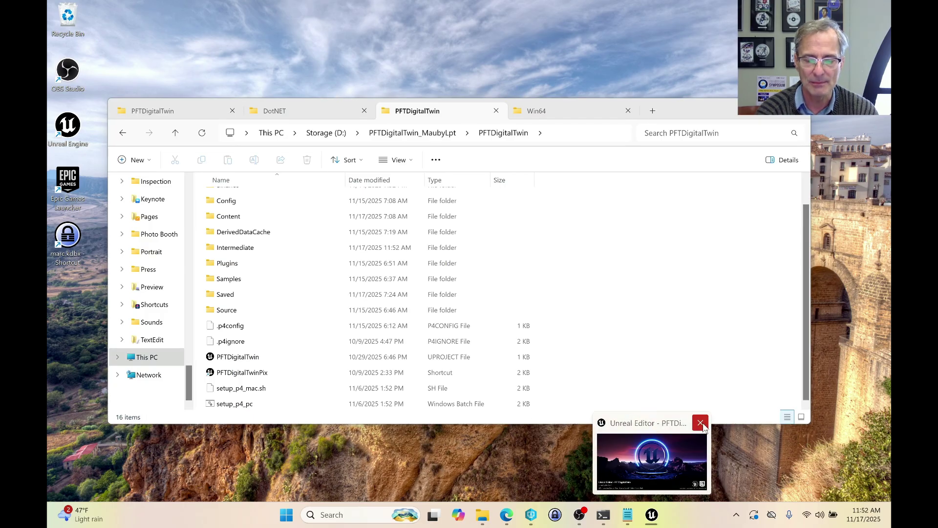
click(700, 423)
click(275, 358)
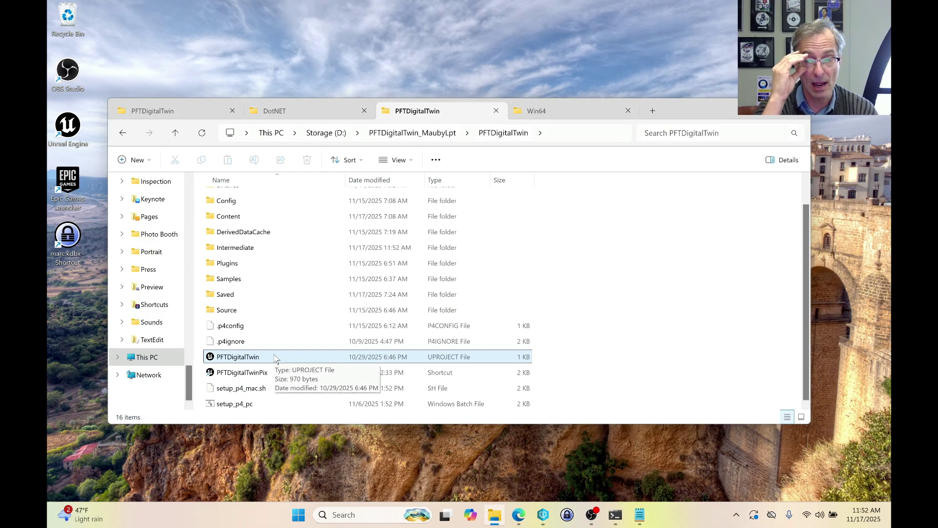
ctrl+click(275, 358)
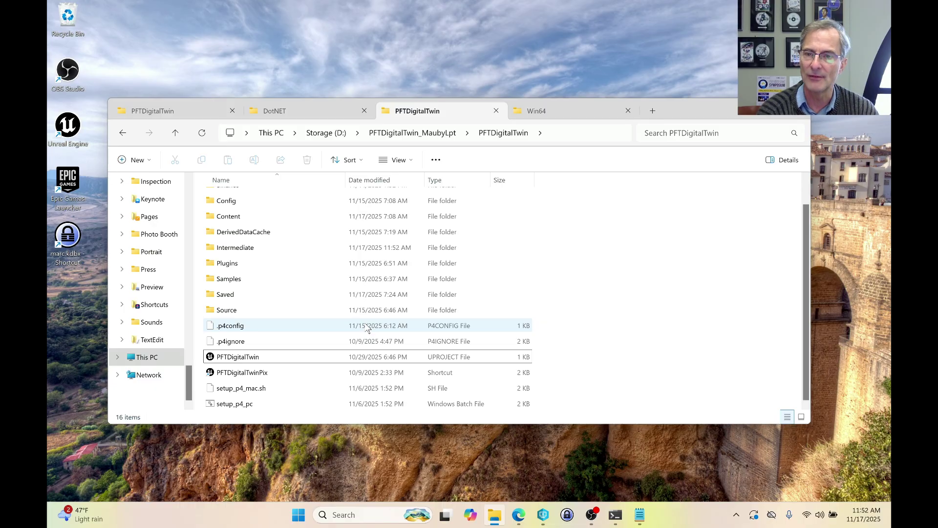
click(226, 345)
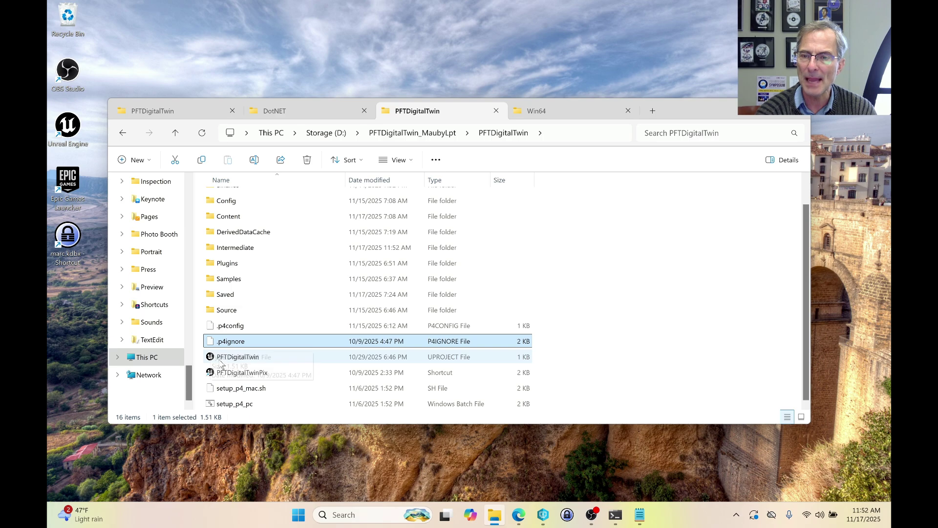
click(215, 361)
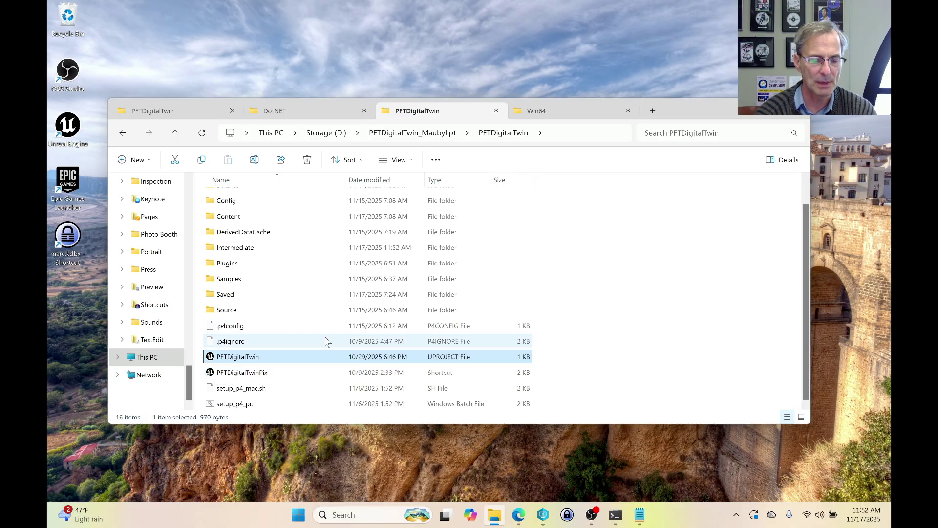
Browse from the C: drive through Program Files, Epic Games, Launcher, Engine and Binaries to the launcher's Win64 folder
click(552, 112)
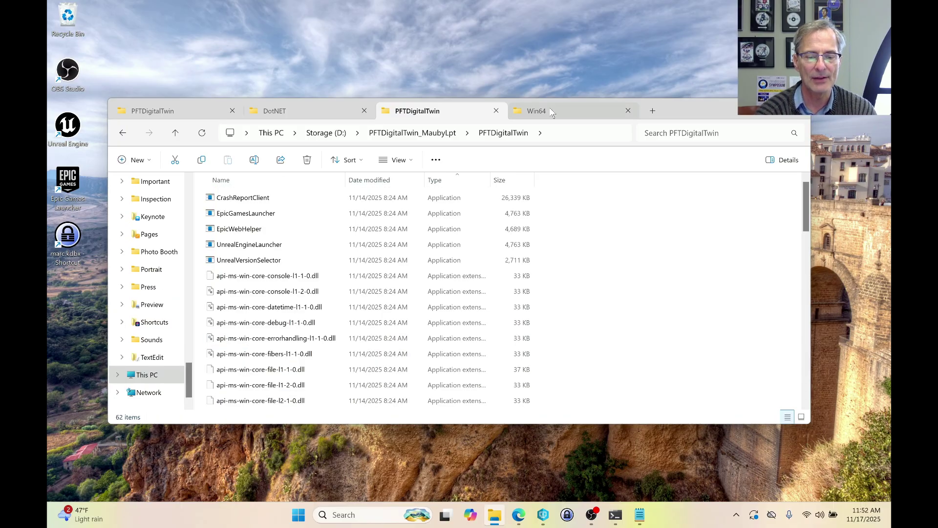
click(307, 134)
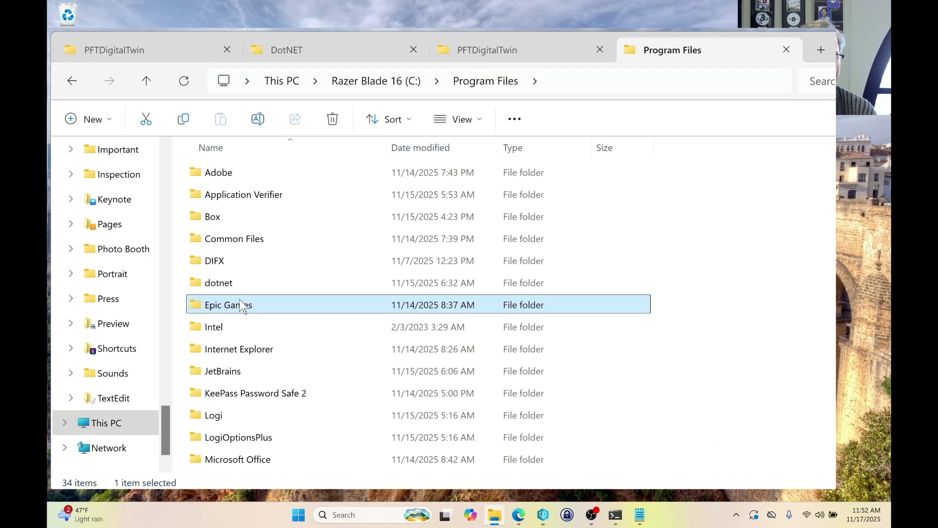
click(389, 84)
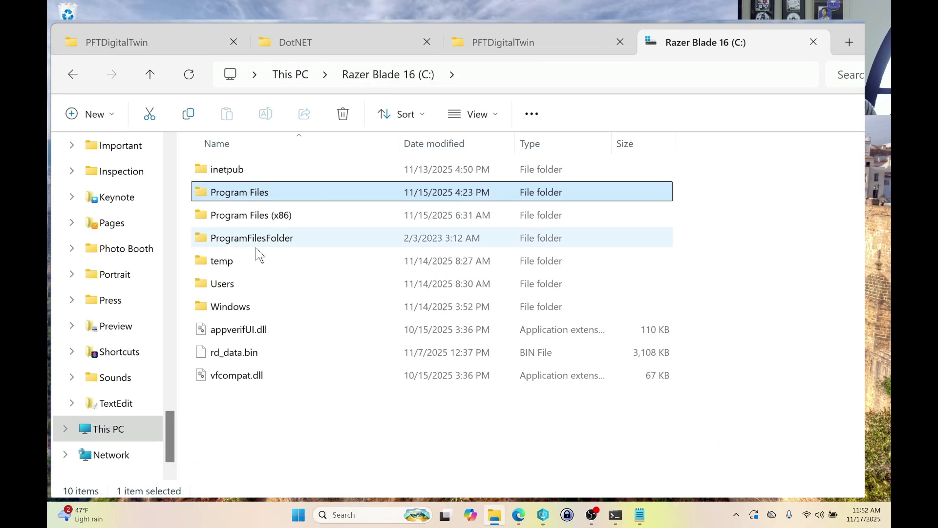
double_click(252, 196)
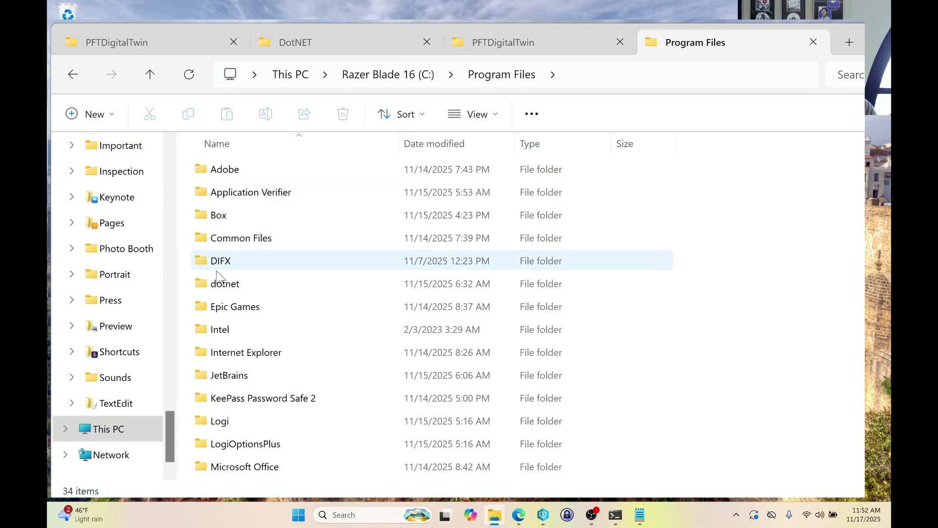
double_click(224, 312)
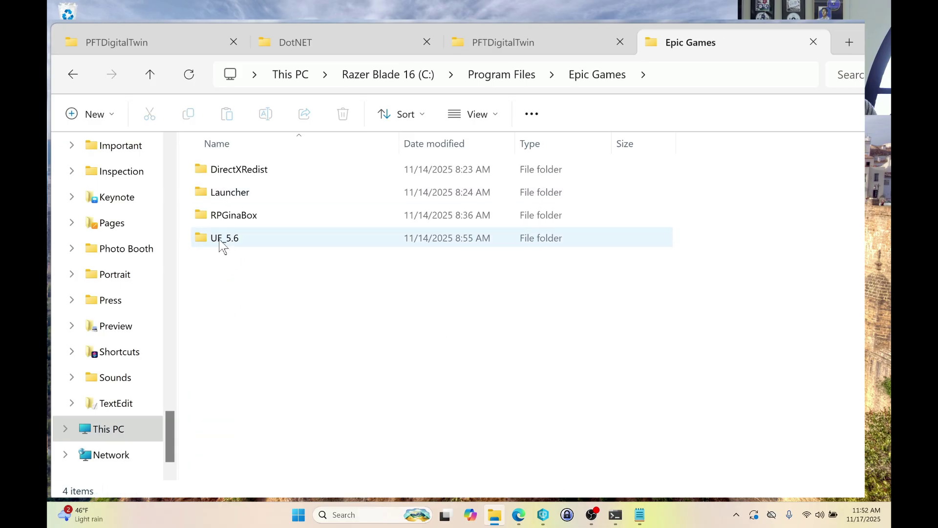
double_click(227, 197)
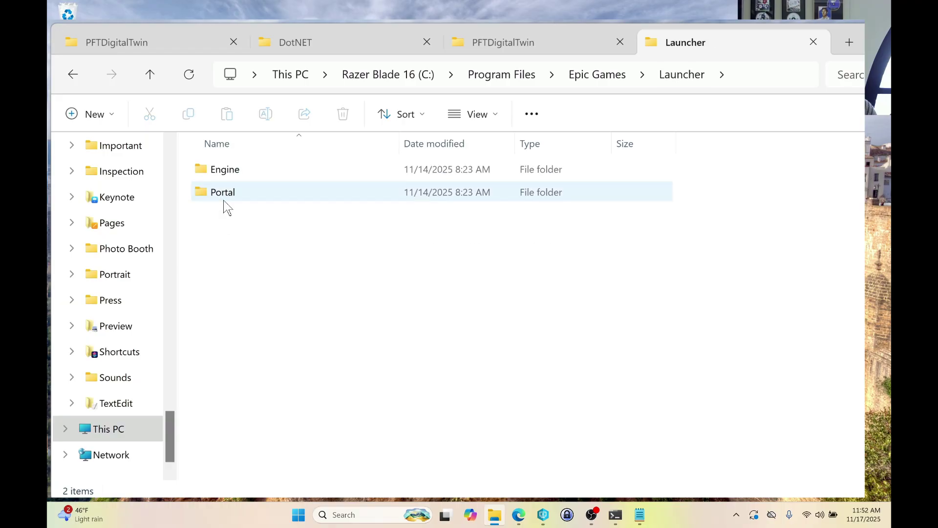
double_click(224, 171)
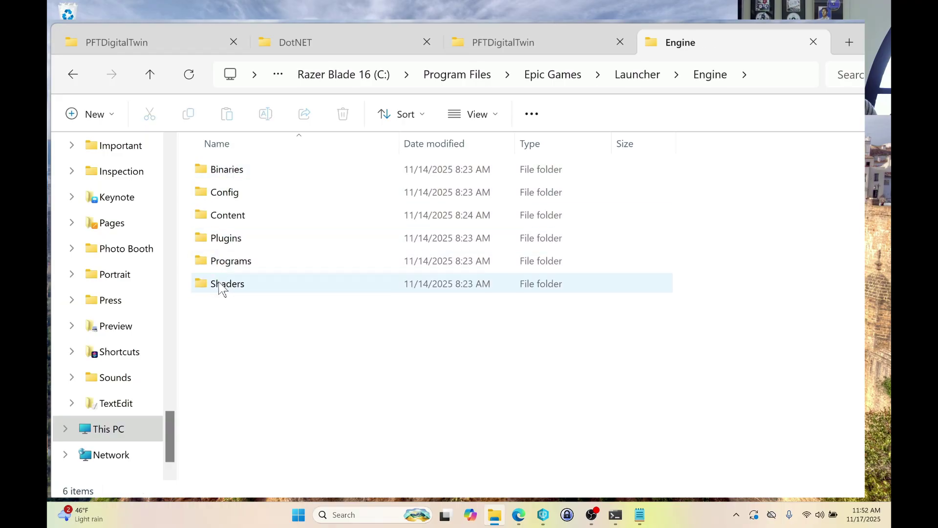
double_click(225, 176)
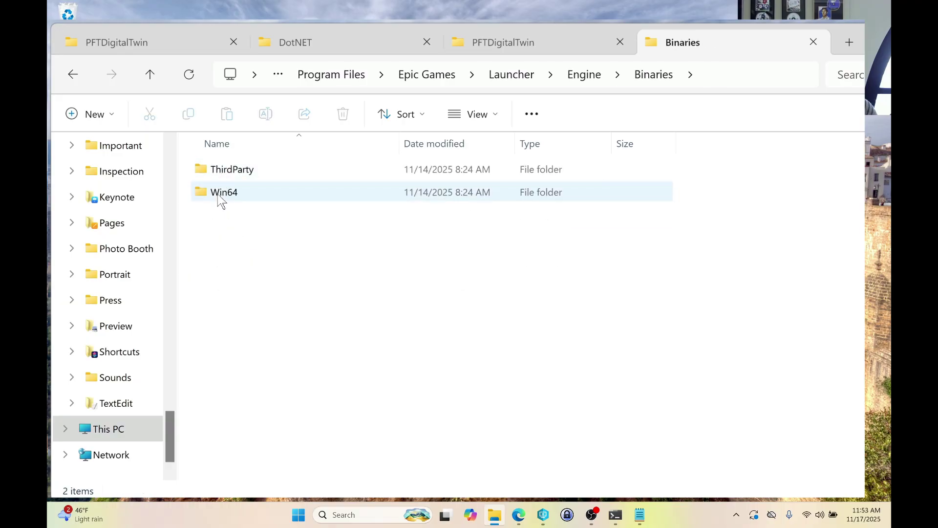
click(221, 198)
double_click(221, 198)
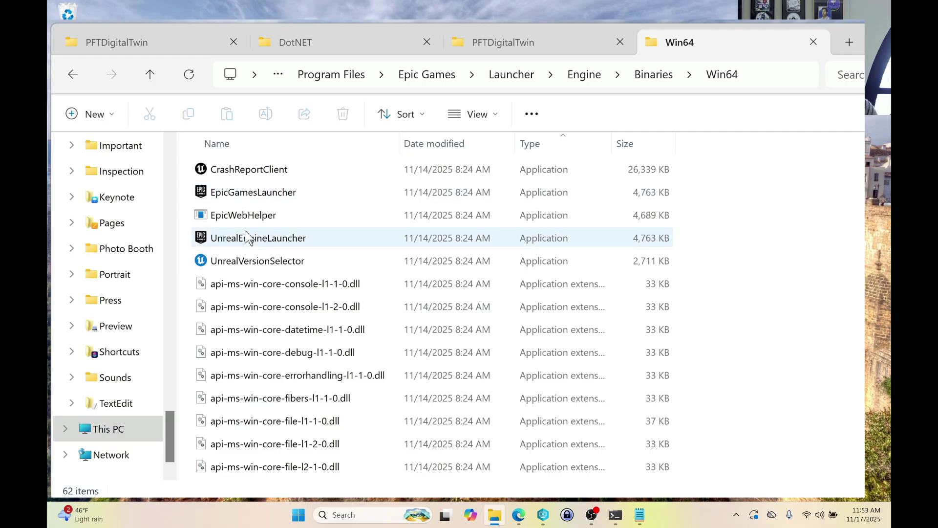
Copy the UnrealVersionSelector application from the launcher's Win64 folder
click(250, 266)
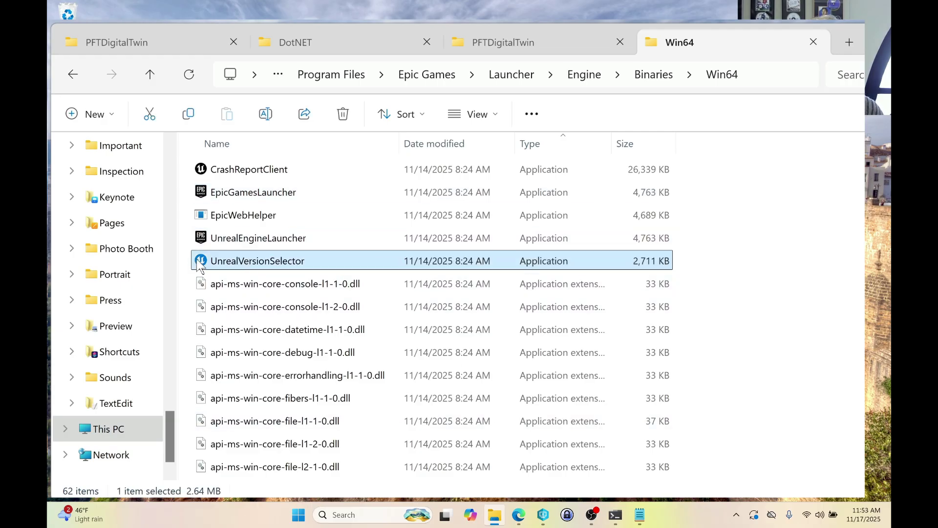
mouse_move(201, 267)
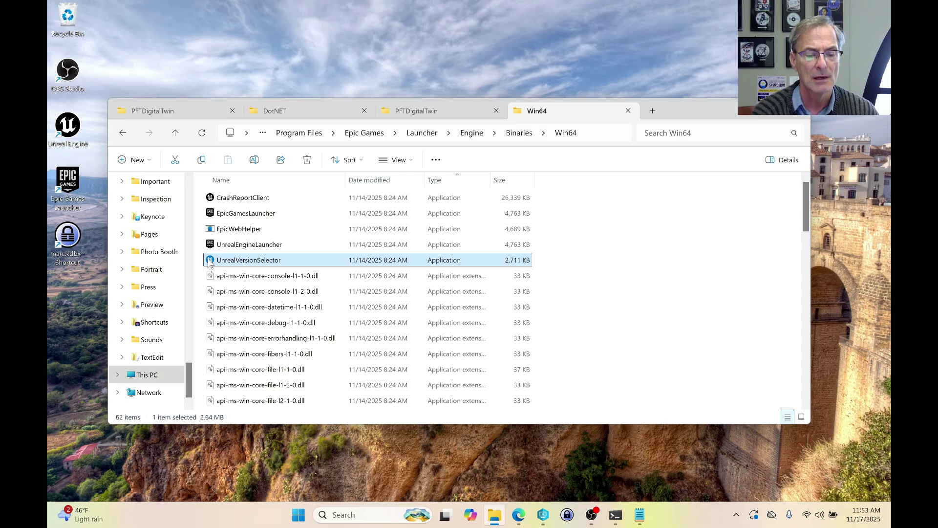
key(ctrl+c)
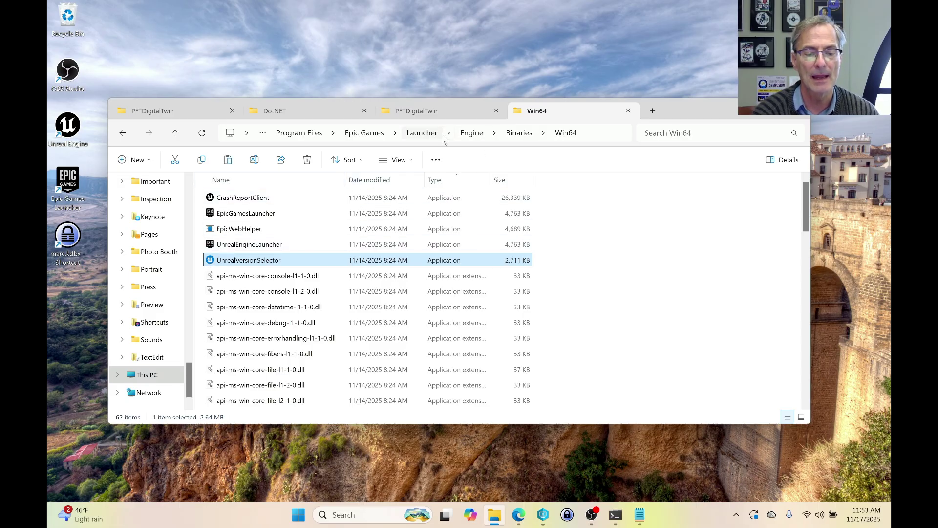
Paste the copied UnrealVersionSelector into the Win64 folder under Epic Games, UE_5.6, Engine, Binaries
click(374, 133)
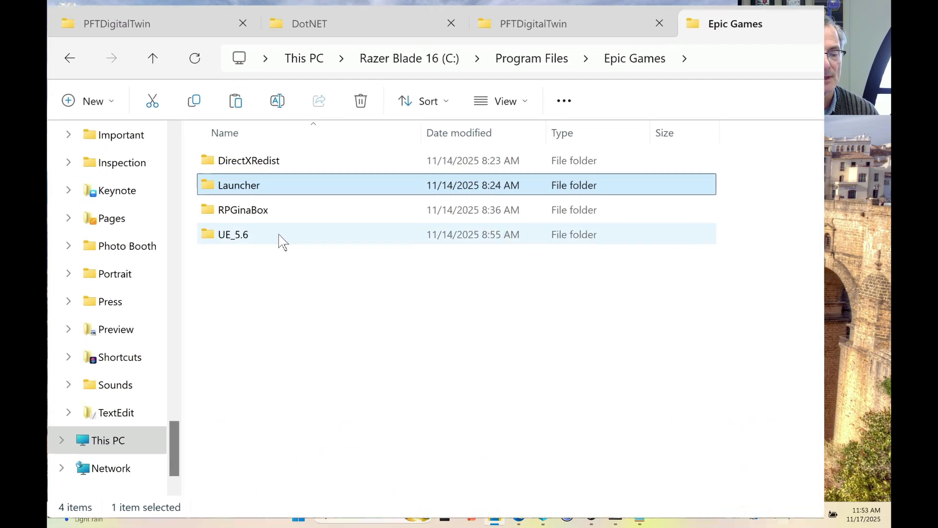
double_click(280, 235)
double_click(254, 191)
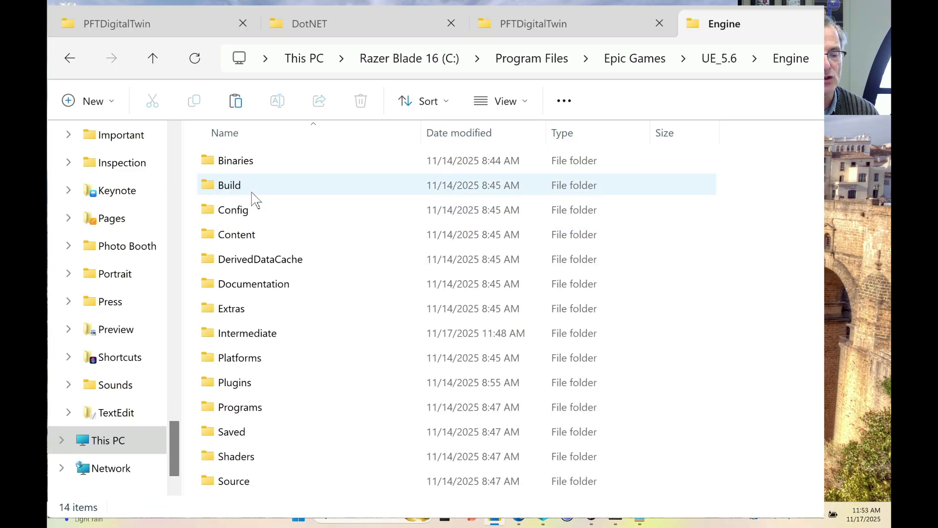
double_click(236, 163)
double_click(235, 233)
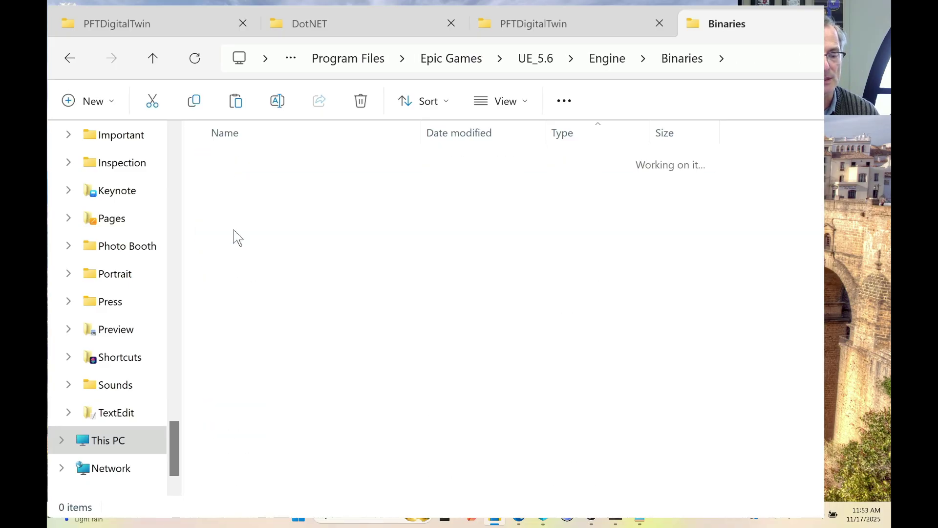
key(ctrl+v)
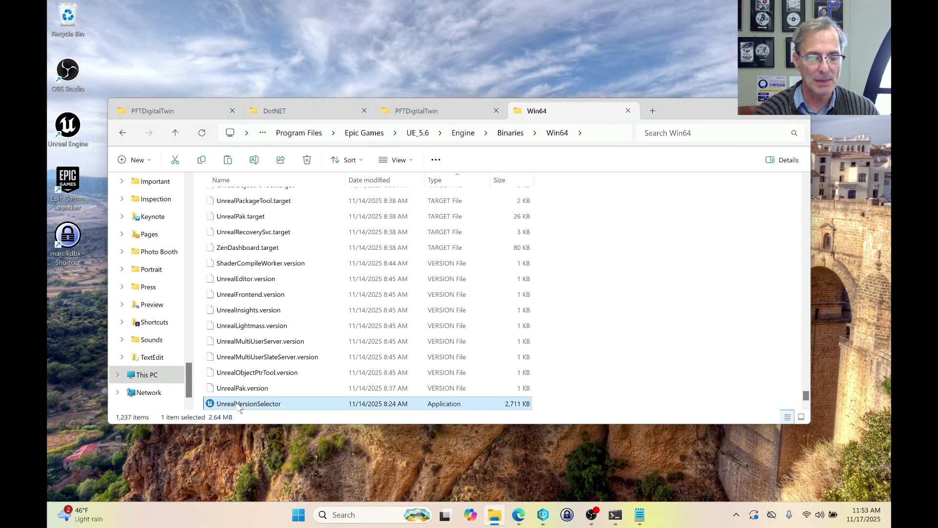
Run the UnrealVersionSelector copy in the UE_5.6 Win64 folder and register that directory as an Unreal Engine installation
mouse_move(240, 408)
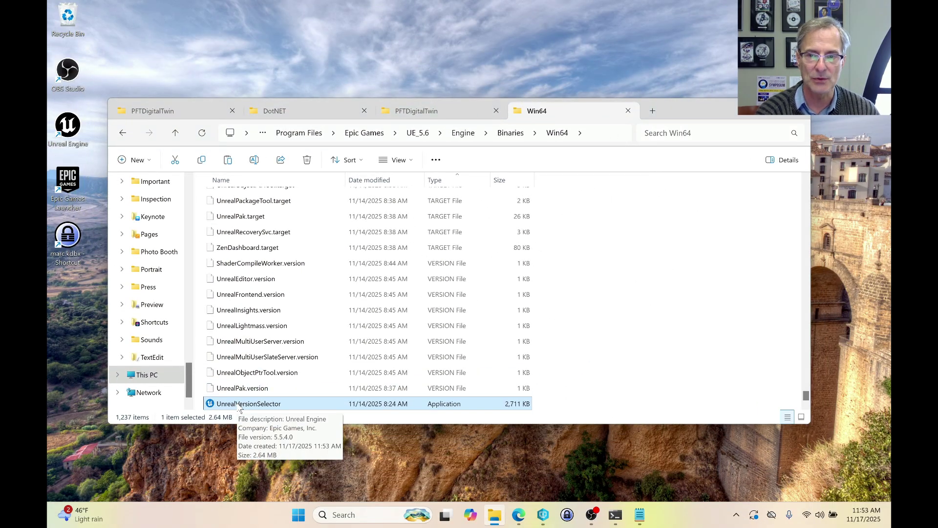
right_click(240, 409)
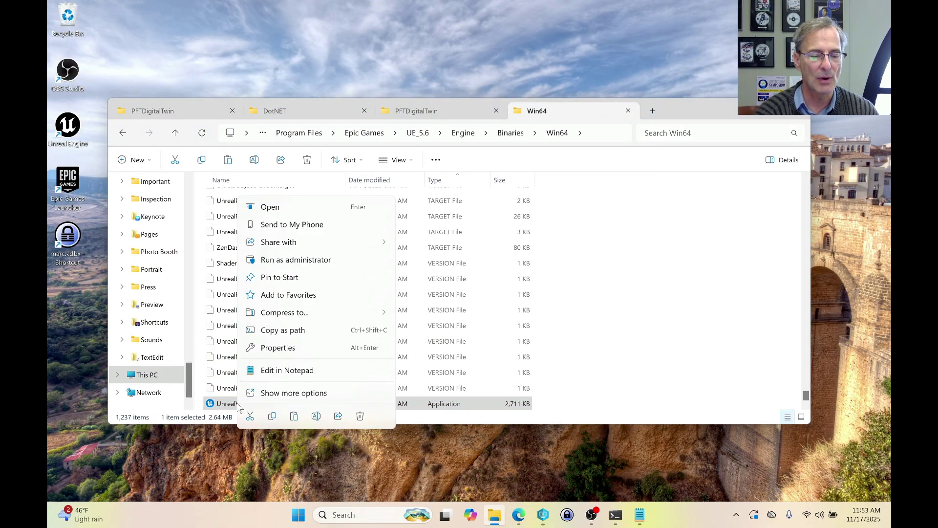
click(294, 280)
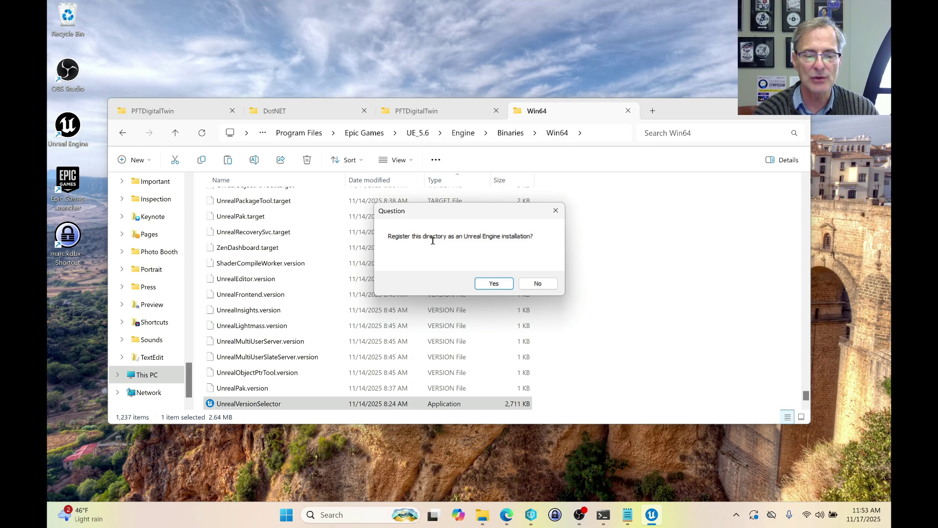
click(494, 285)
click(514, 286)
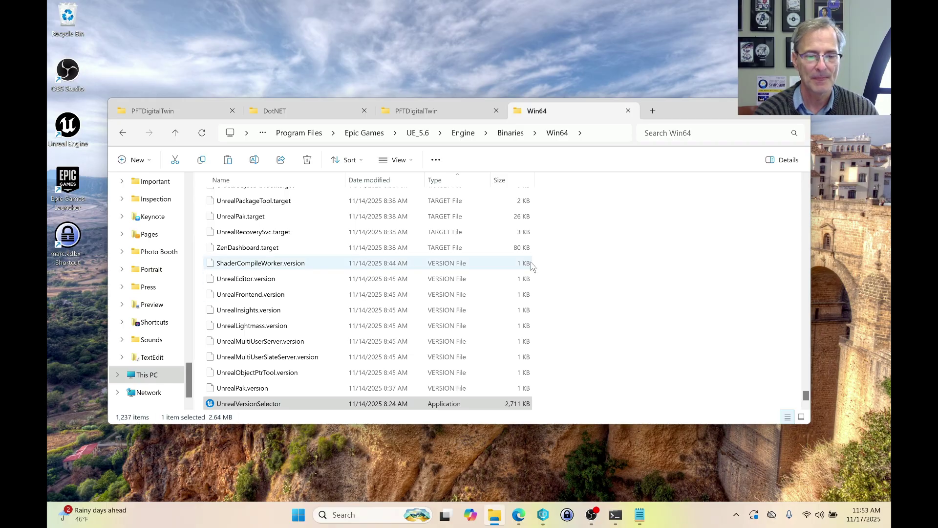
Return to the PFTDigitalTwin project folder and reopen it from its parent folder to reload the contents
click(417, 110)
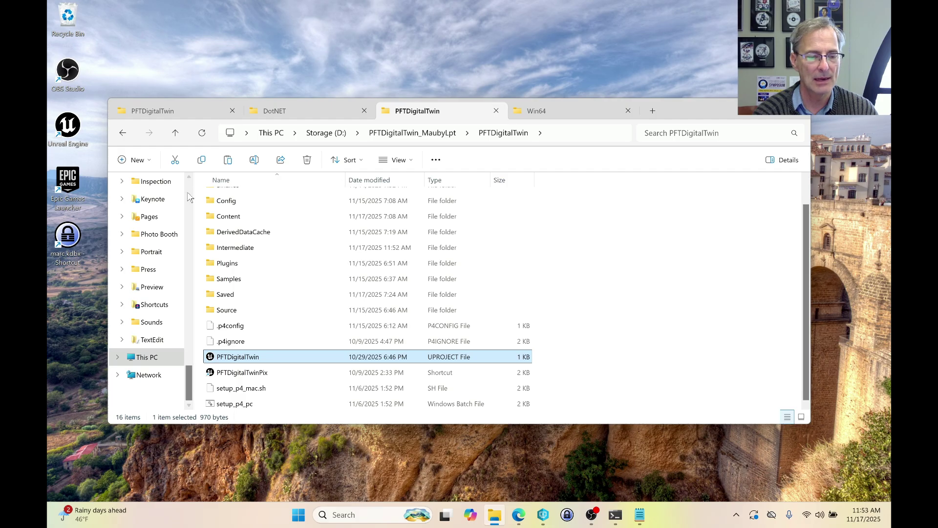
click(122, 134)
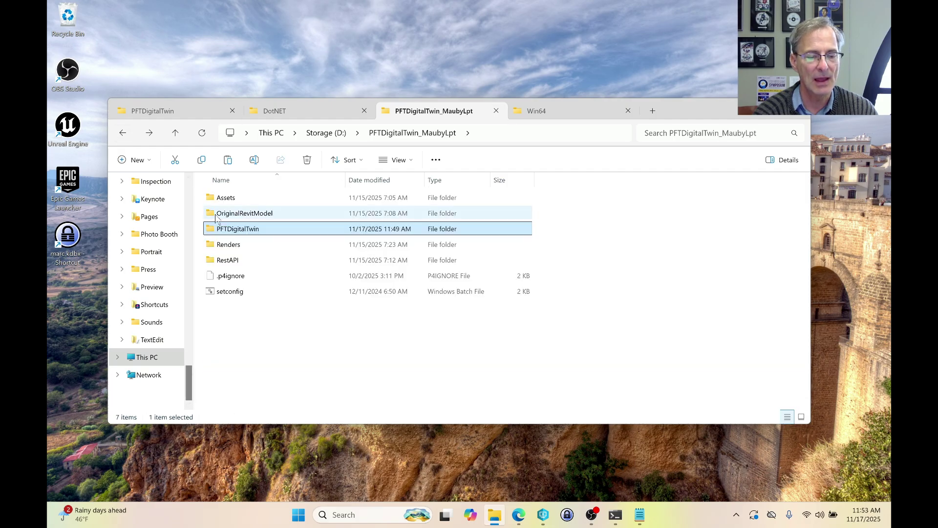
double_click(229, 232)
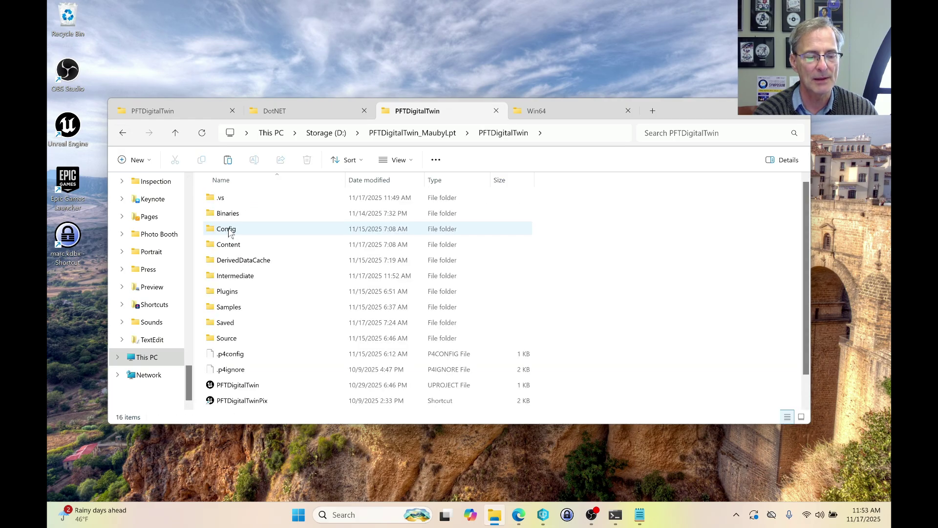
Open the PFTDigitalTwin project file with Unreal Engine and close the loading editor
click(254, 386)
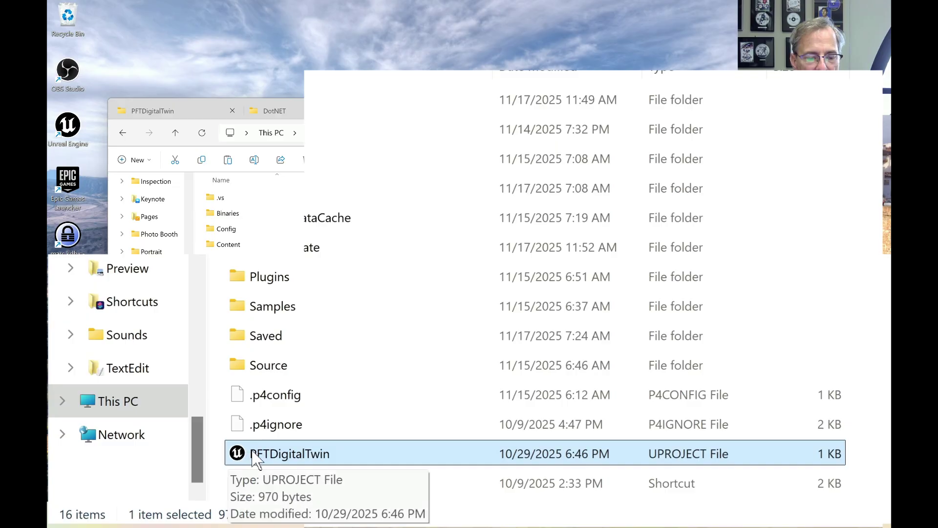
right_click(324, 460)
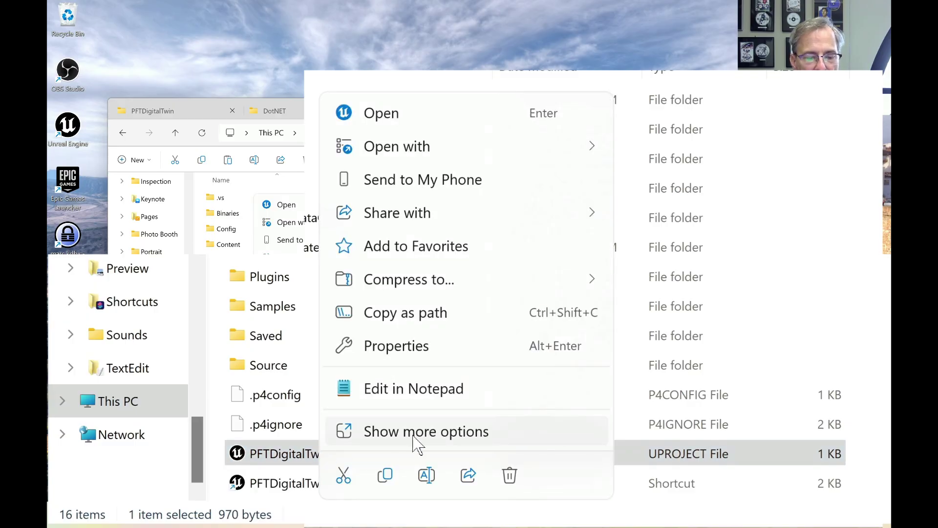
mouse_move(443, 159)
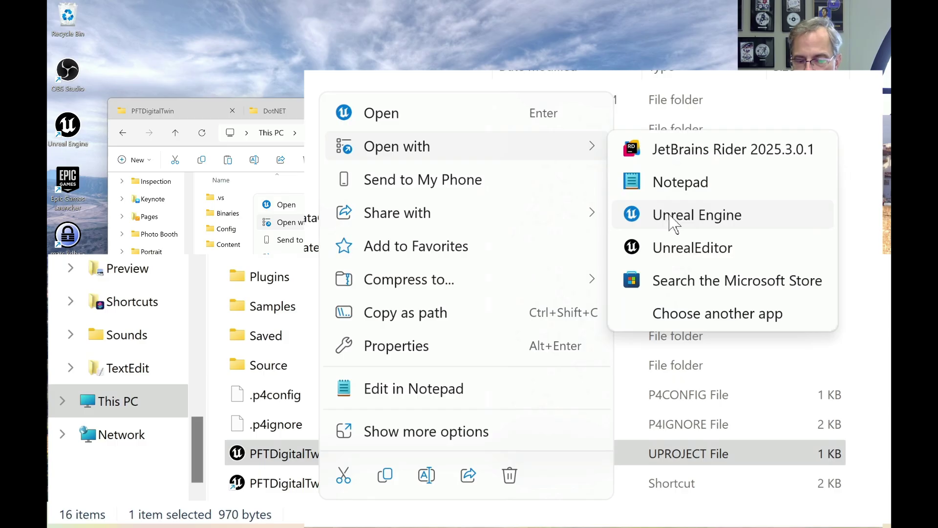
click(699, 218)
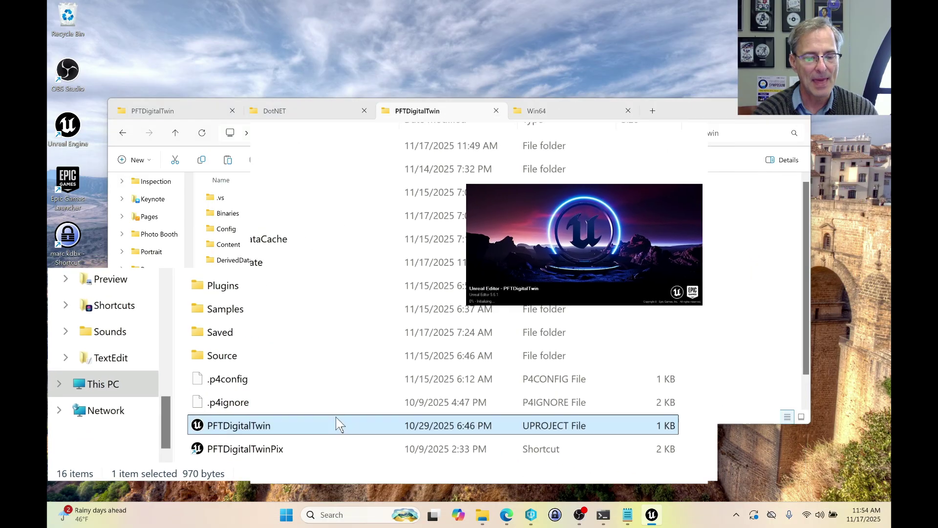
right_click(653, 512)
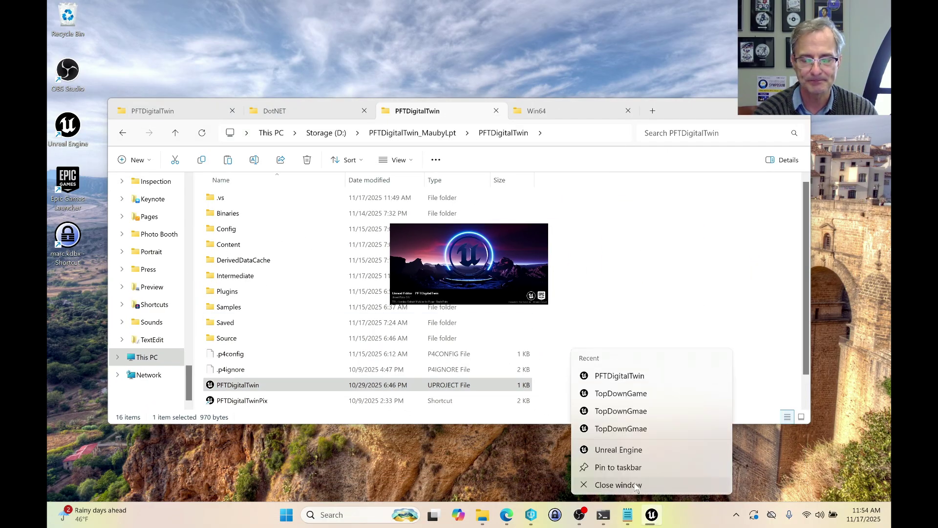
click(636, 486)
Set Unreal Engine as the app that always opens .uproject files, using the PFTDigitalTwin project file's Open with choices
right_click(265, 393)
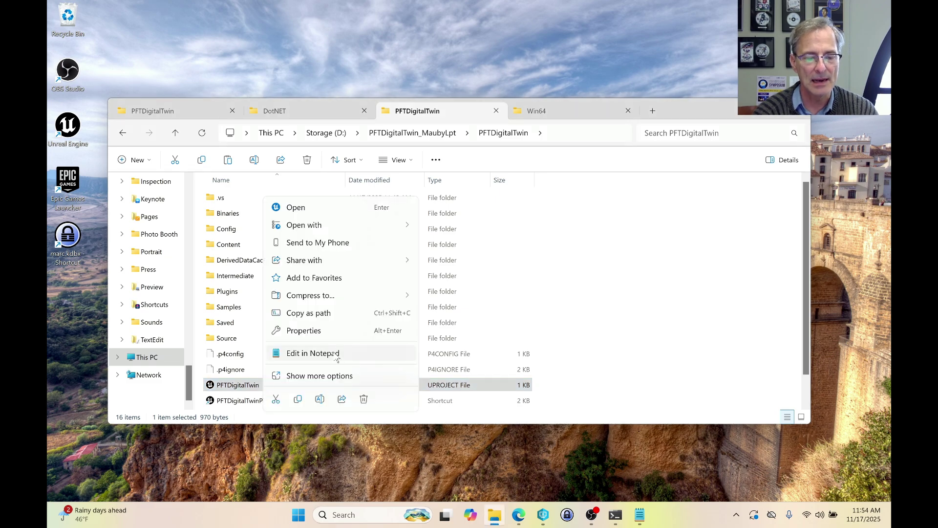
mouse_move(379, 226)
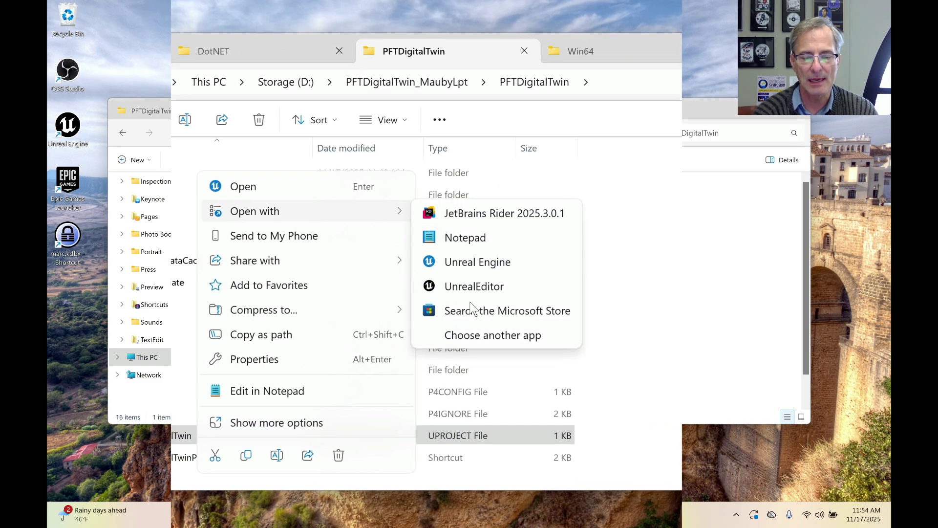
click(478, 335)
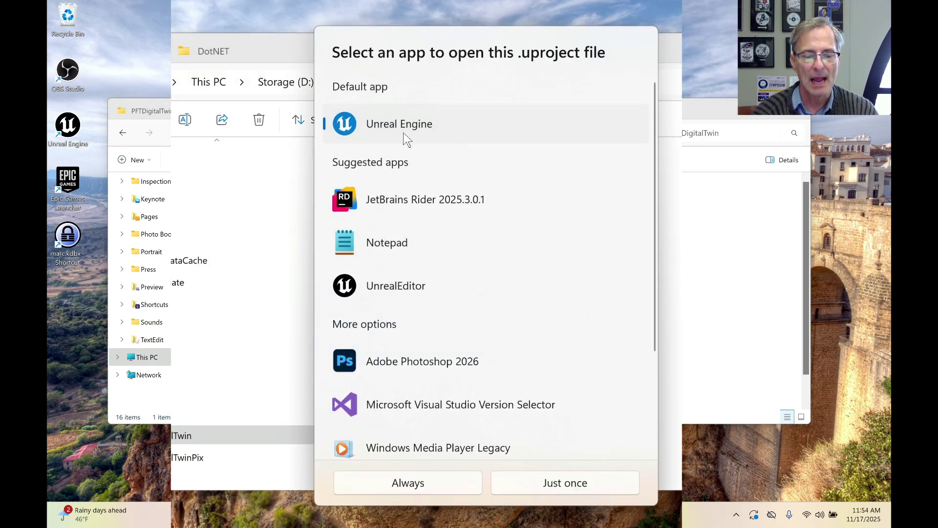
click(415, 486)
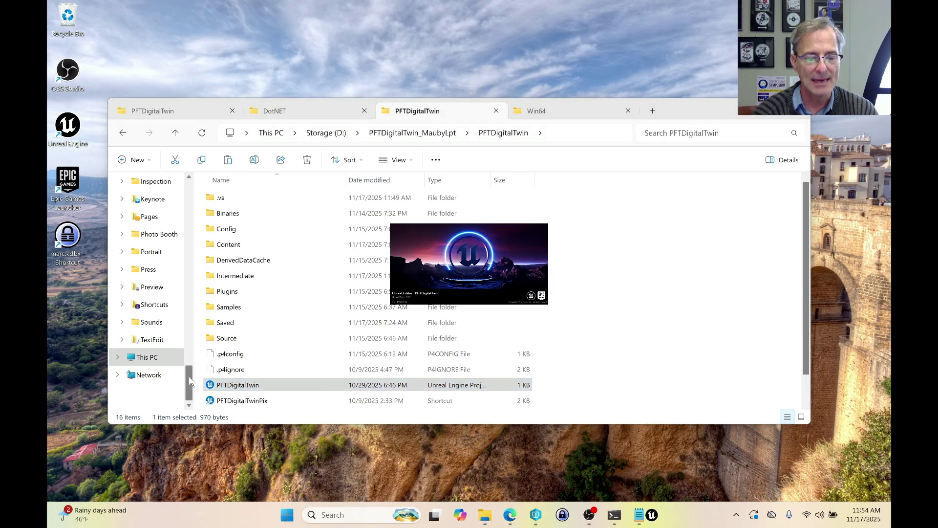
Generate Visual Studio project files for the PFTDigitalTwin project file through its extended context options
click(238, 384)
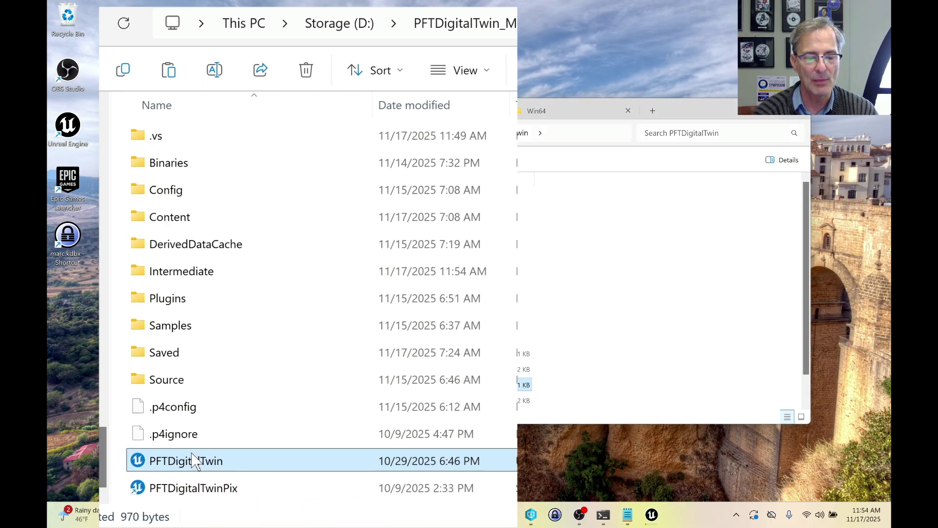
right_click(239, 384)
click(279, 440)
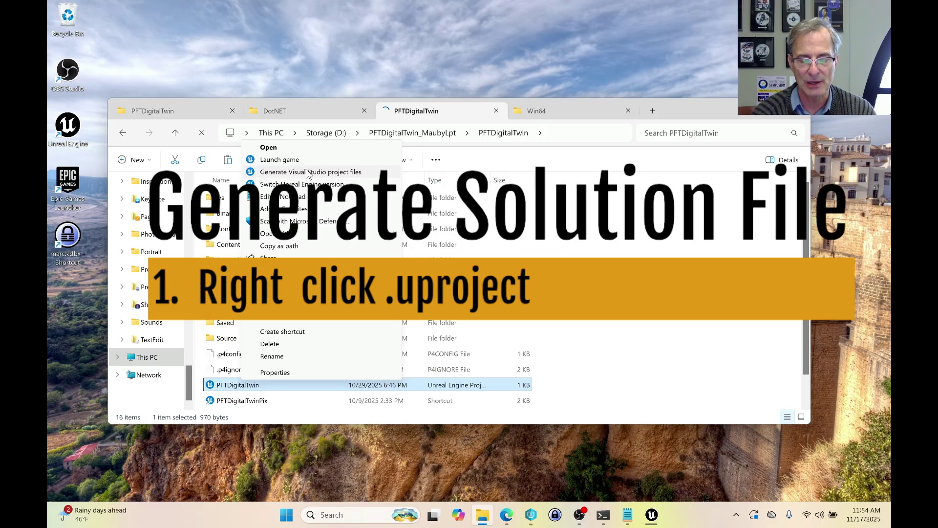
click(308, 172)
click(582, 377)
scroll(582, 377, down, 1)
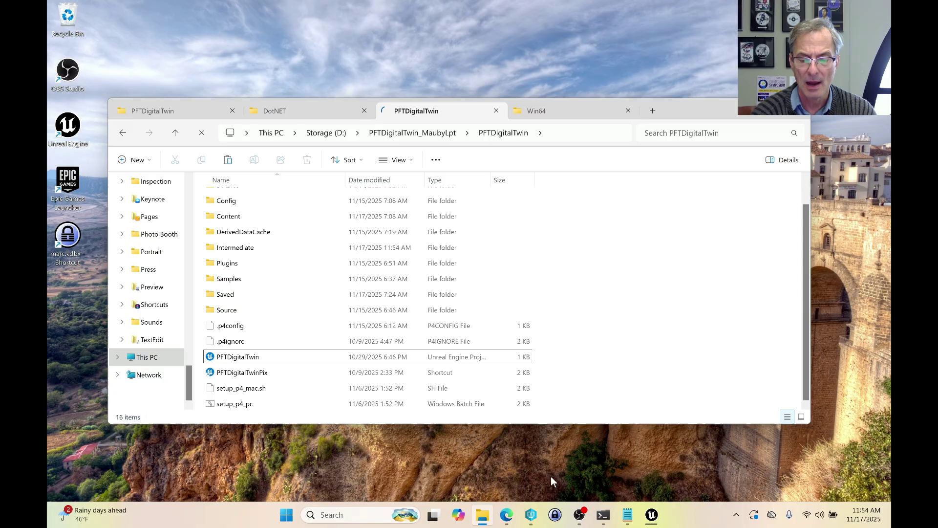
Close the Unreal Editor instance that is loading the PFTDigitalTwin project
click(261, 354)
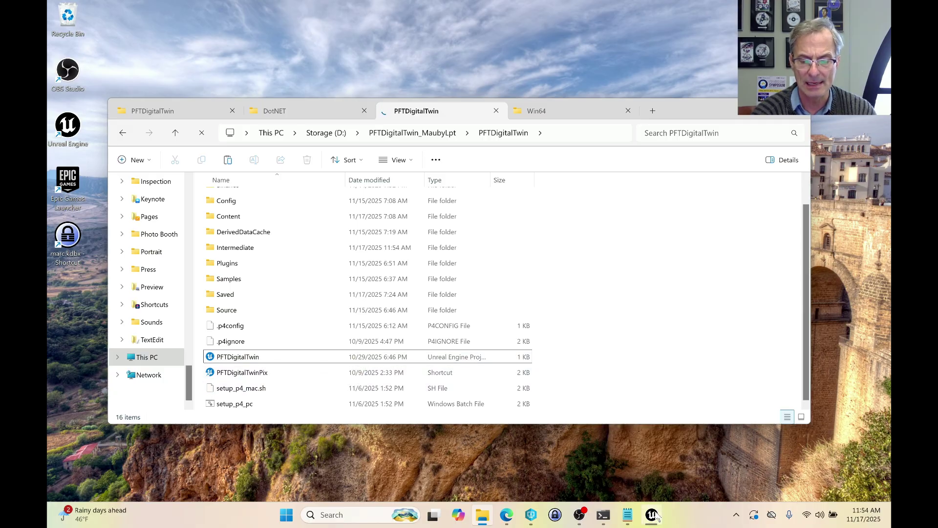
mouse_move(657, 514)
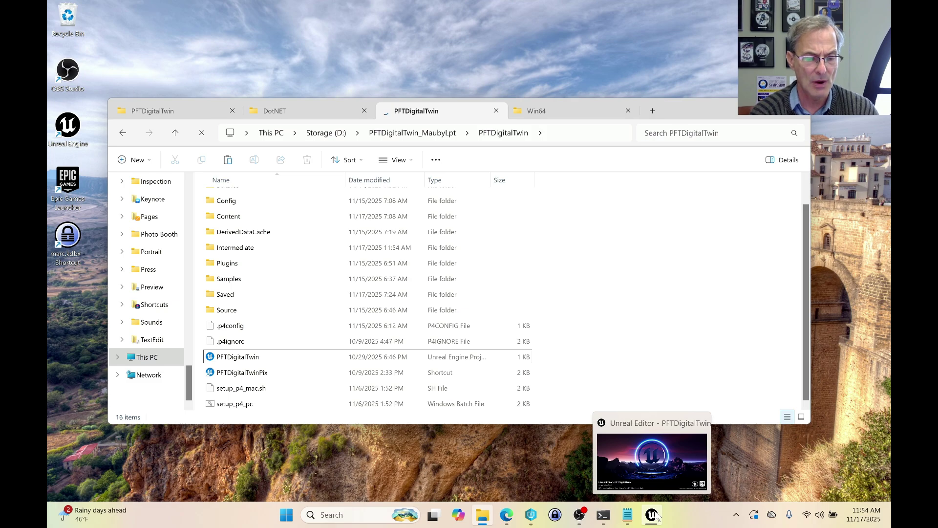
click(655, 515)
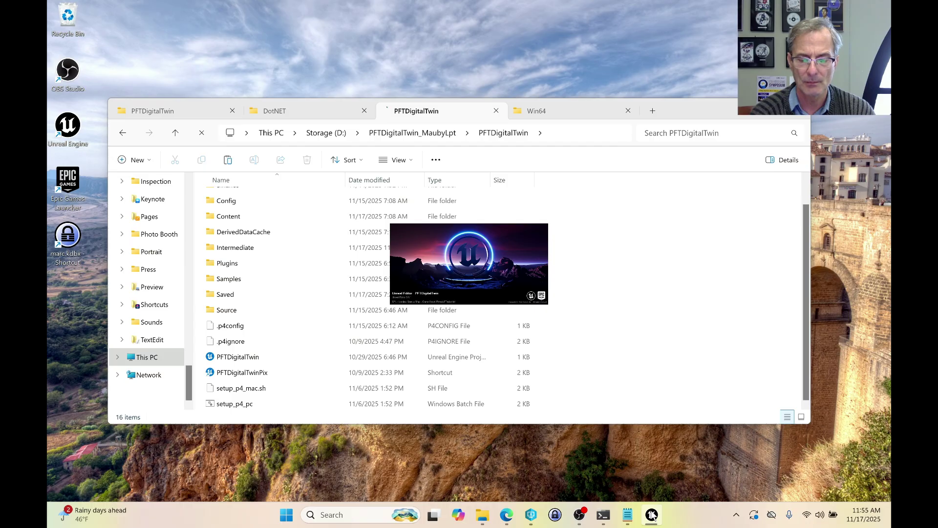
right_click(652, 514)
click(656, 485)
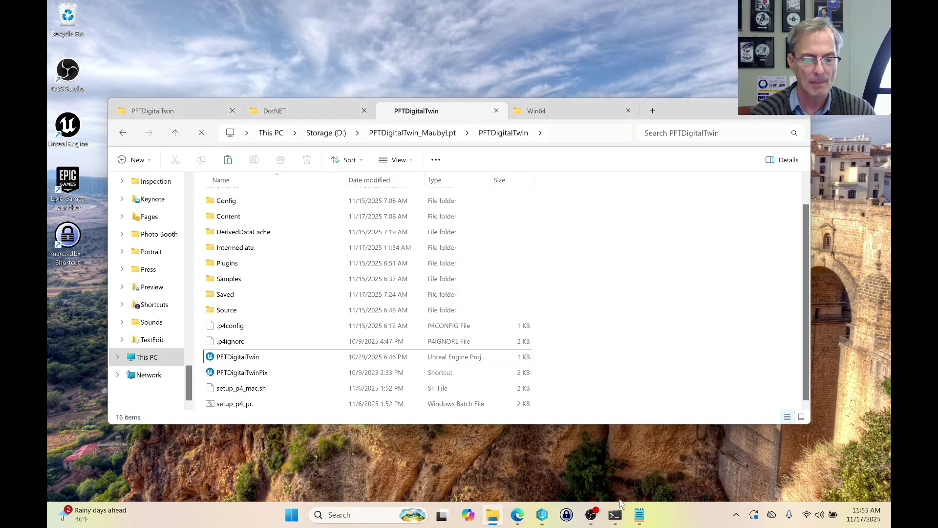
Generate Visual Studio project files for the PFTDigitalTwin project file again with no editor running
click(239, 360)
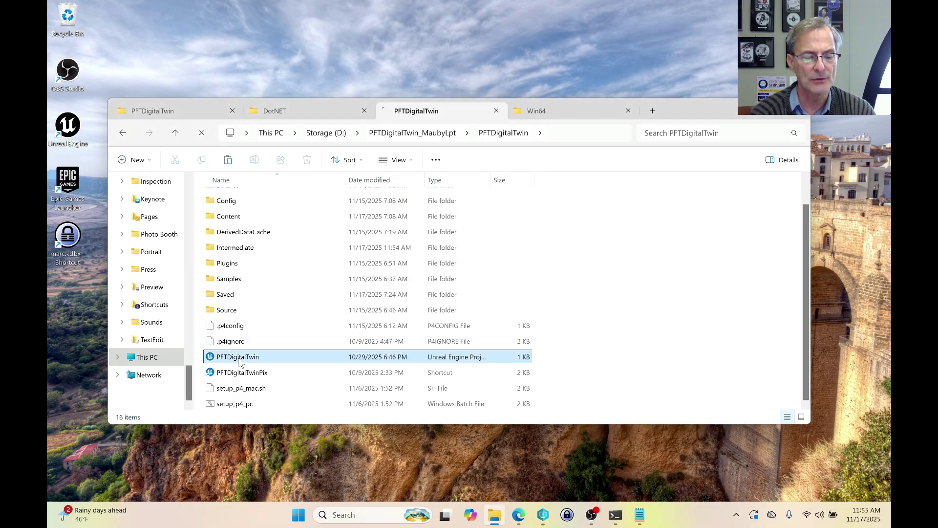
right_click(239, 363)
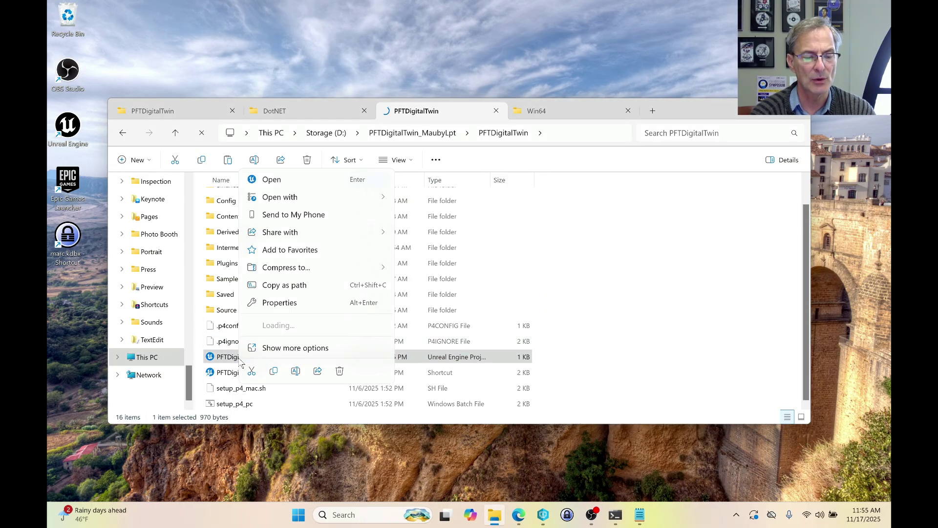
click(290, 349)
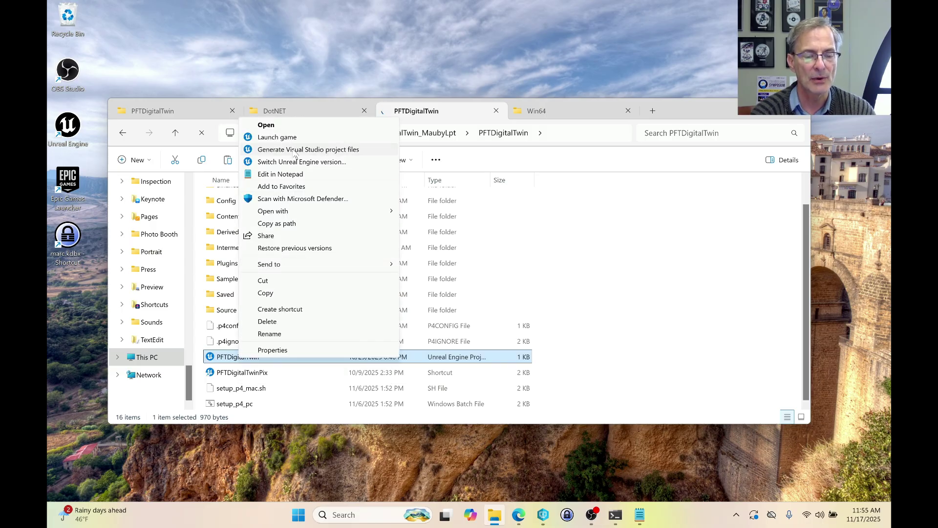
click(295, 151)
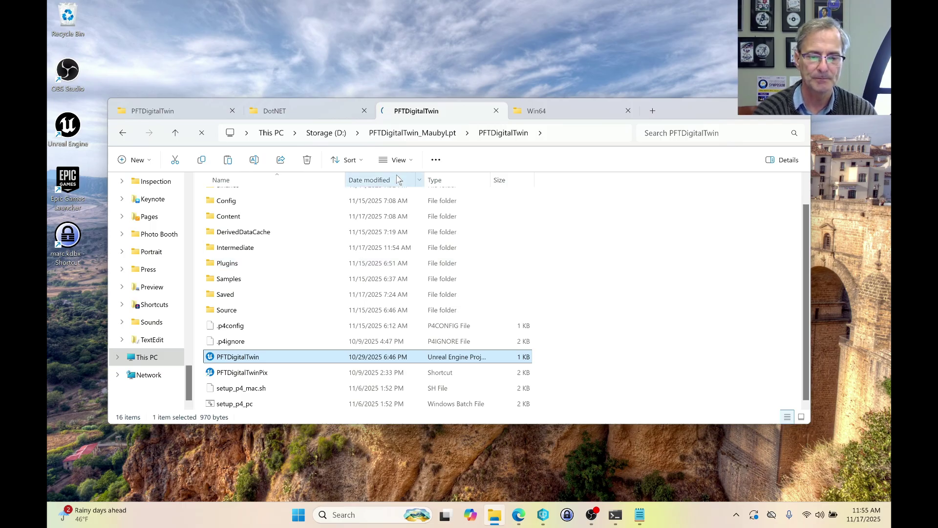
Show the project file generation log and move its window clear of the folder's file list
drag(708, 114, 703, 128)
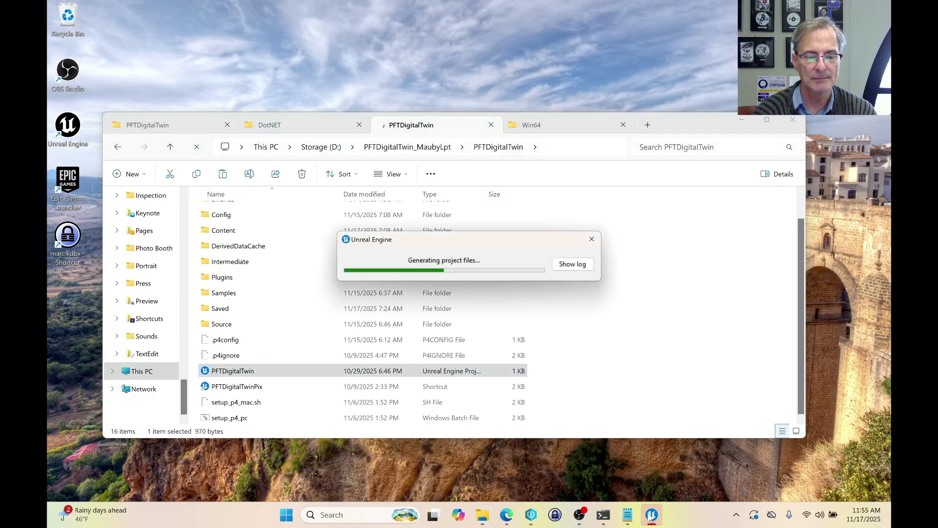
click(573, 264)
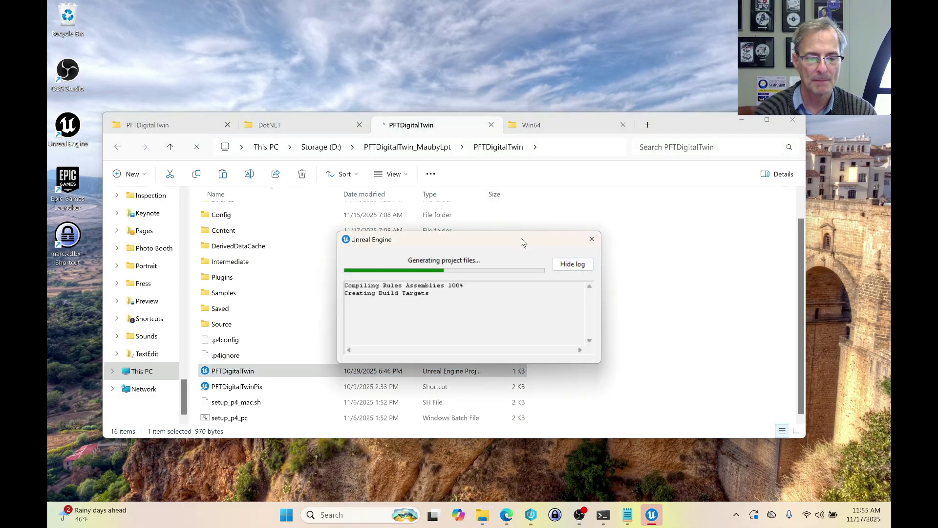
drag(522, 237, 432, 70)
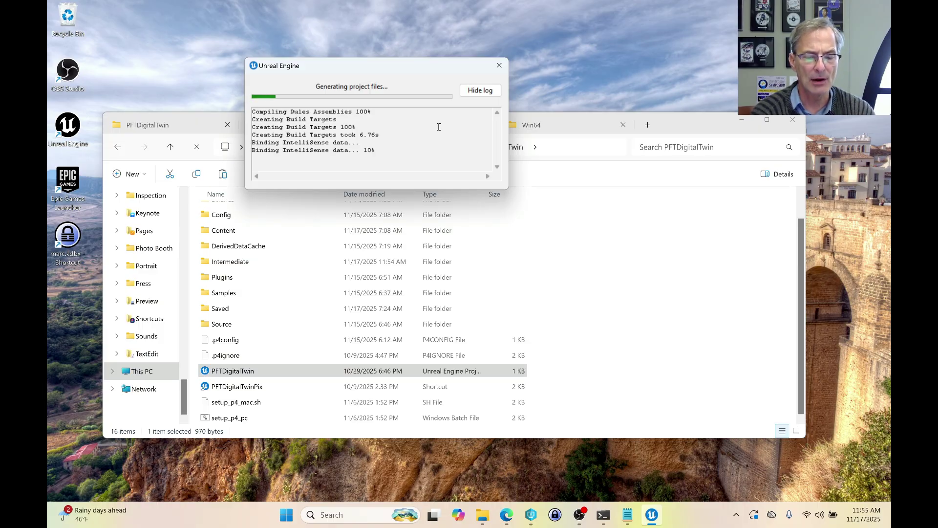
Switch to Edge, review the required Visual Studio workloads and components in Epic's setup documentation, and return to the project folder
click(505, 515)
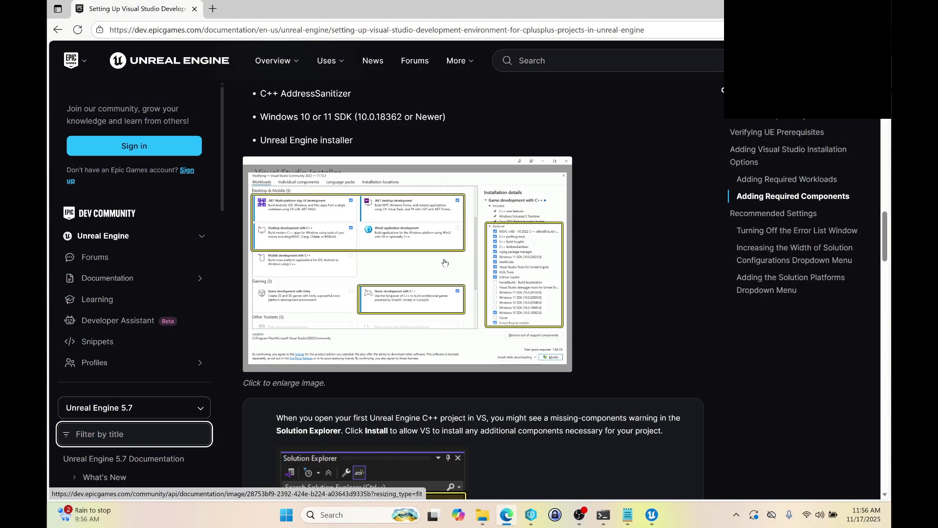
scroll(443, 279, up, 3)
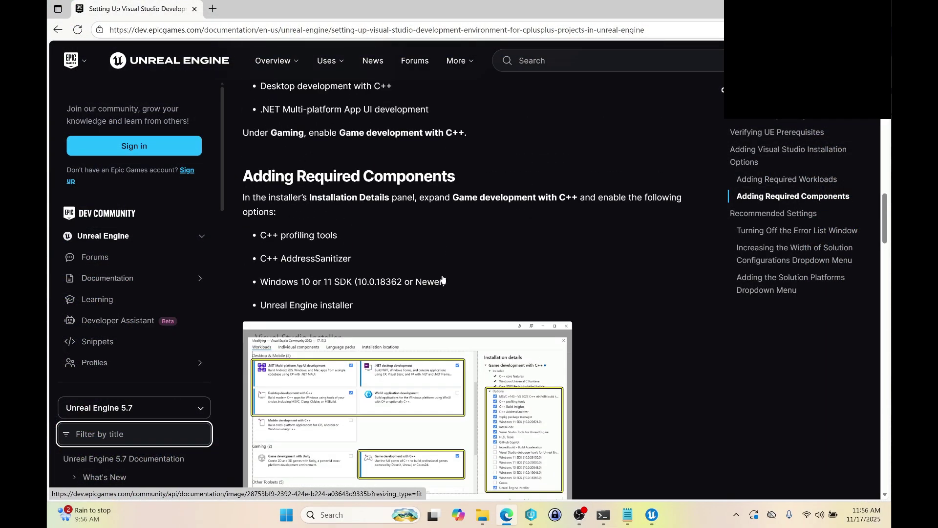
click(452, 31)
click(600, 297)
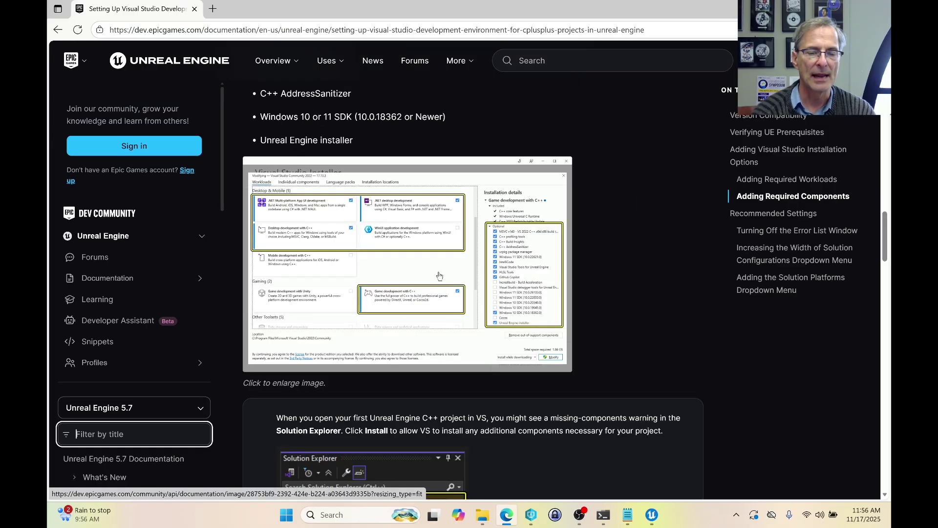
scroll(440, 277, up, 3)
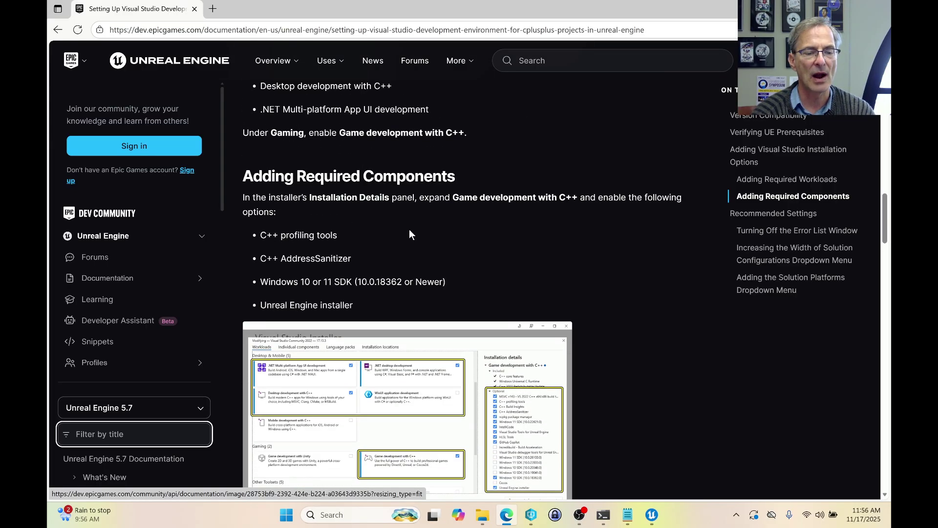
click(449, 30)
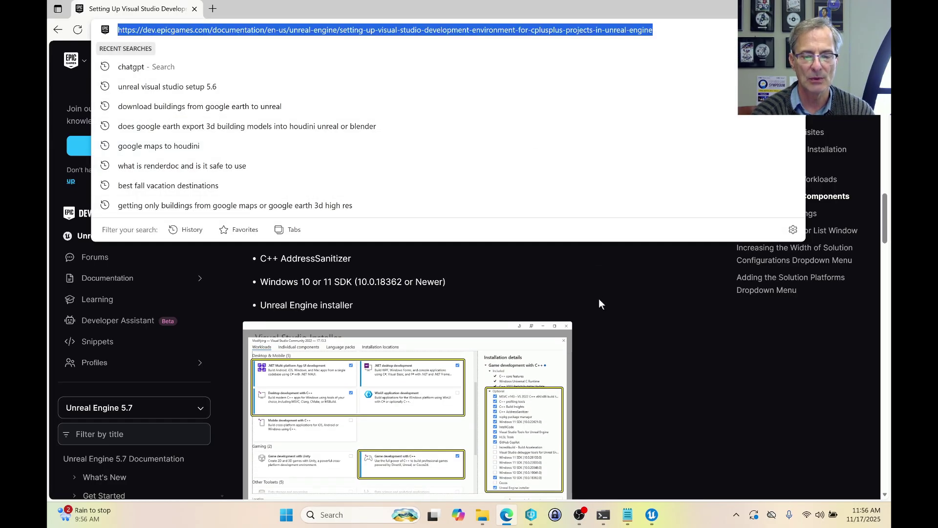
click(599, 298)
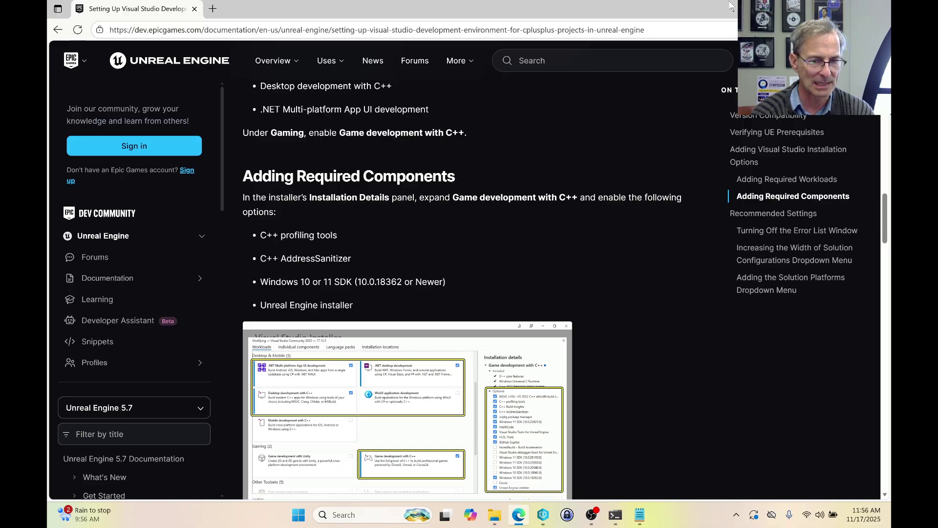
drag(731, 6, 697, 313)
click(786, 311)
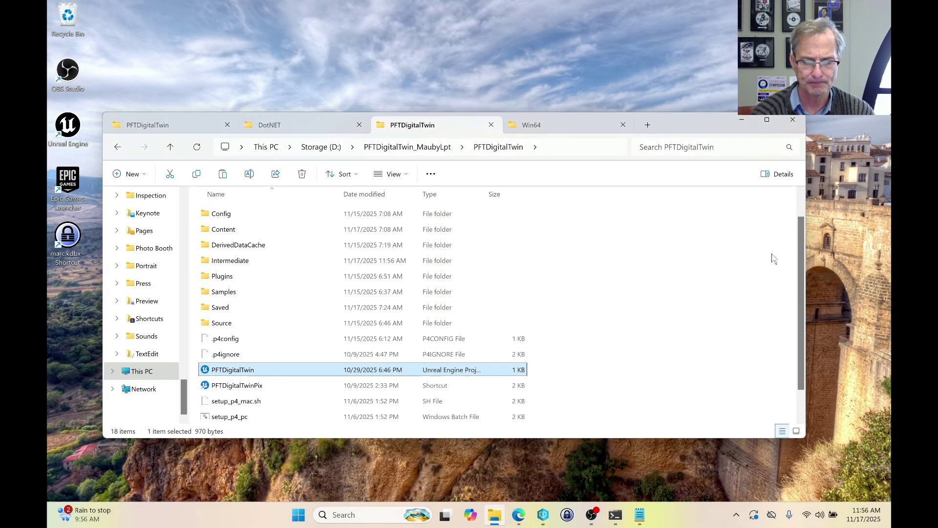
Set JetBrains Rider 2025.3.0.1 as the app that always opens .sln files, using PFTDigitalTwin.sln, and trust and open the solution
scroll(279, 400, down, 1)
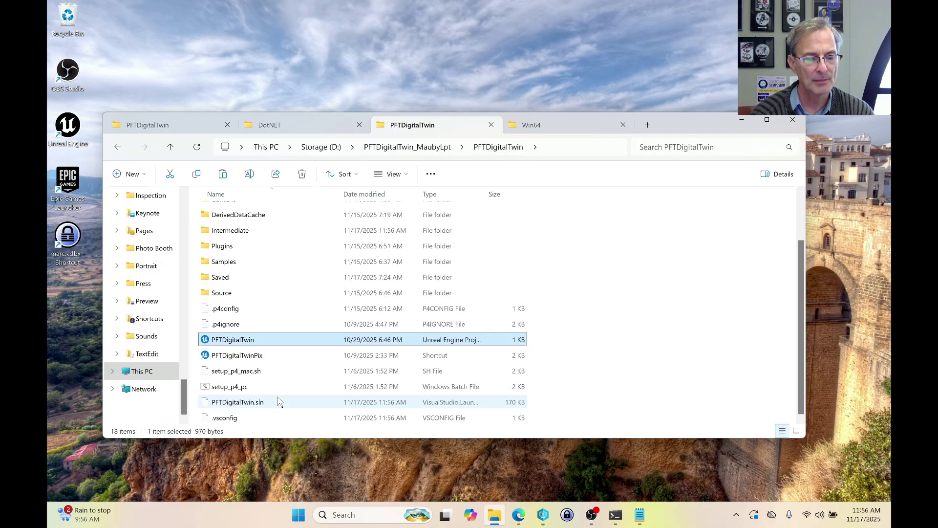
click(238, 404)
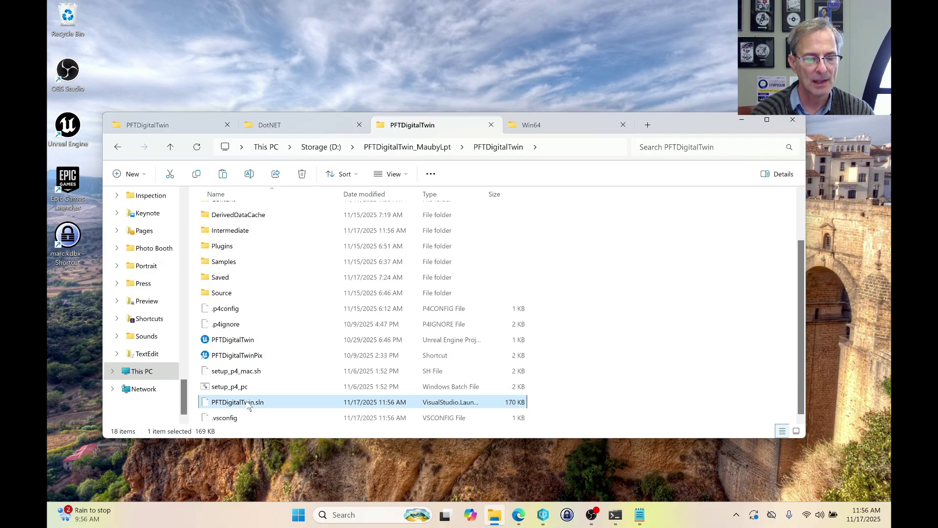
right_click(249, 406)
mouse_move(363, 303)
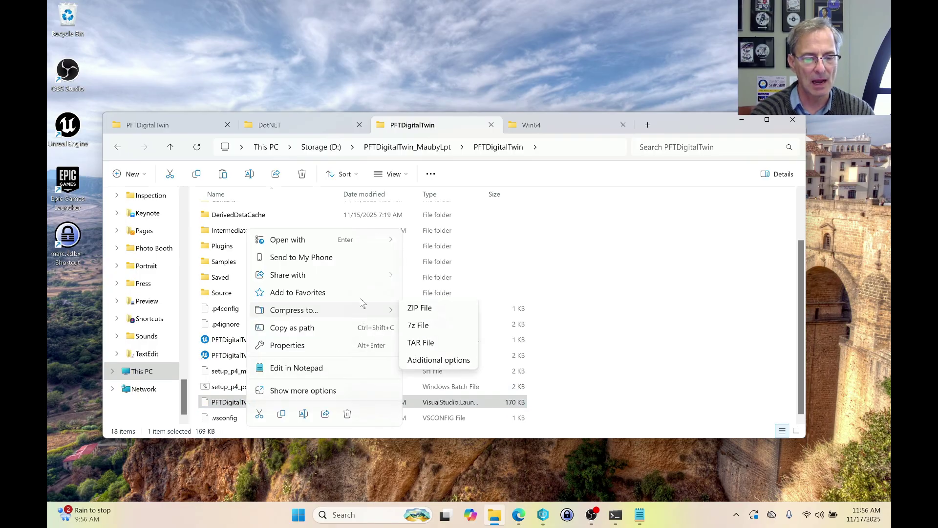
mouse_move(363, 240)
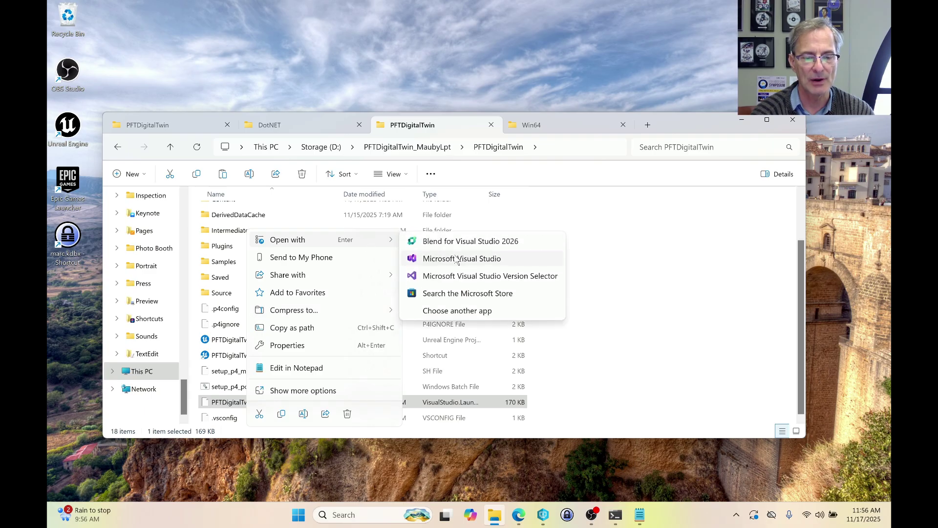
click(456, 310)
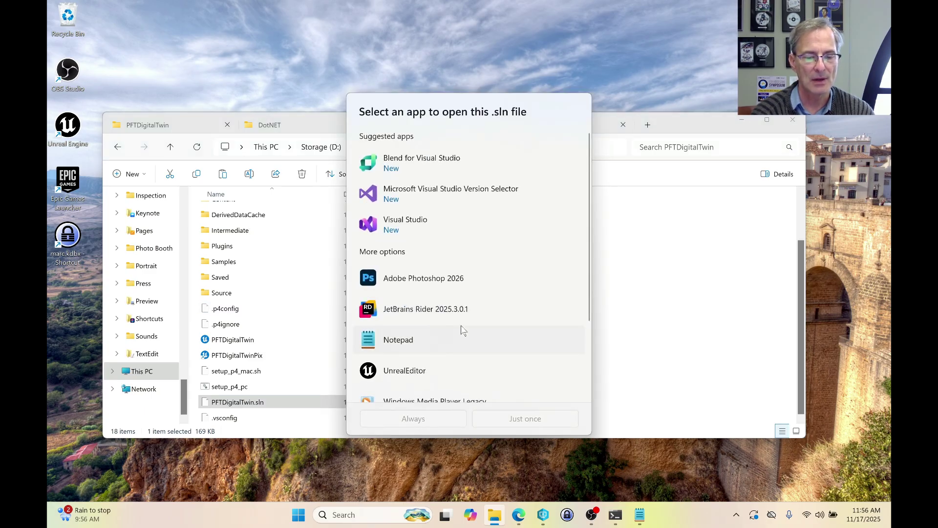
scroll(432, 370, down, 2)
click(403, 213)
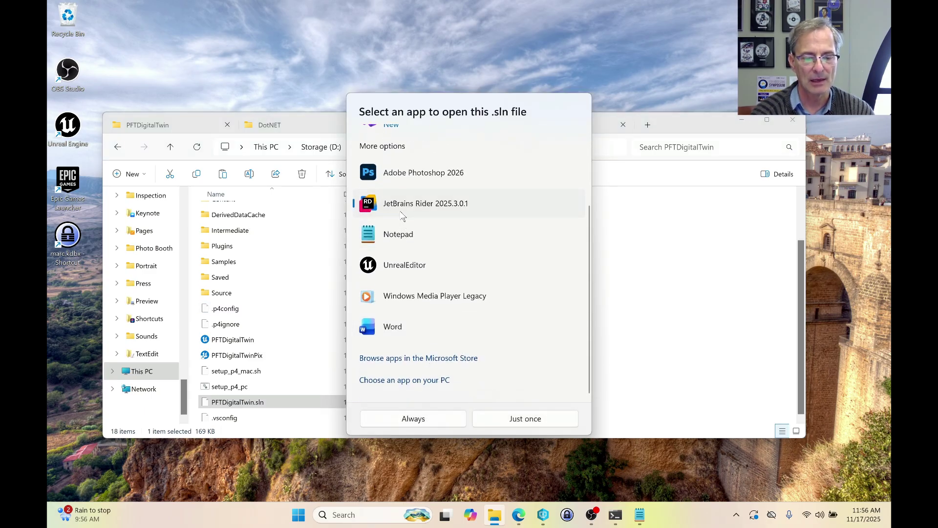
click(413, 419)
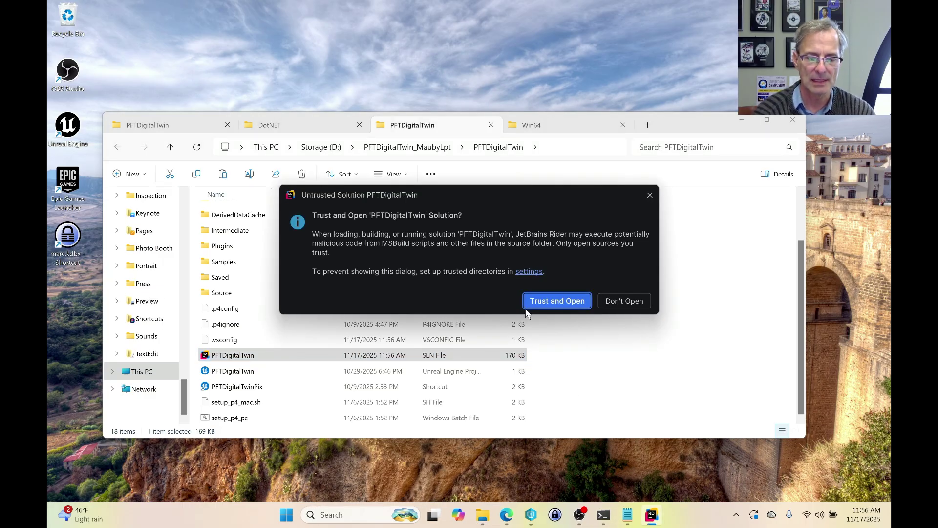
click(527, 303)
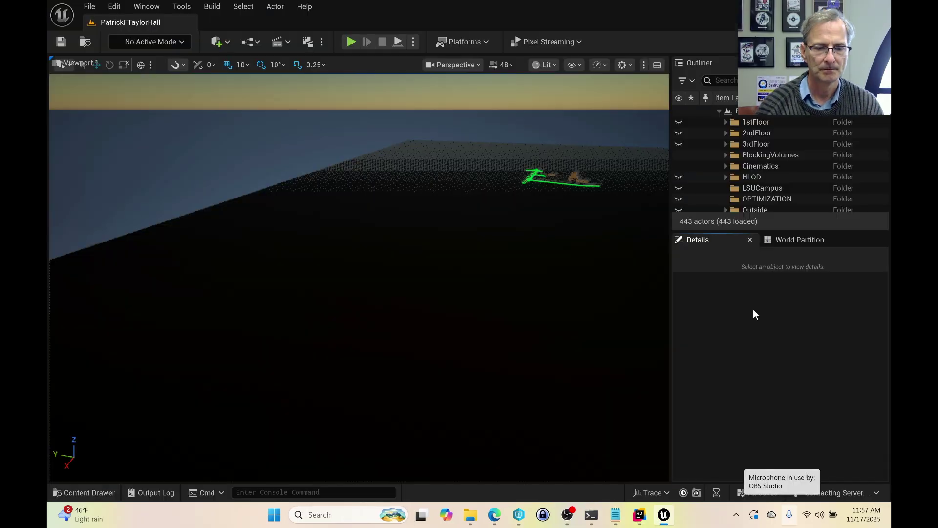
Close the running Unreal Editor windows through Task Manager and dismiss Rider's Uproject mode and package vulnerability notifications
mouse_move(632, 490)
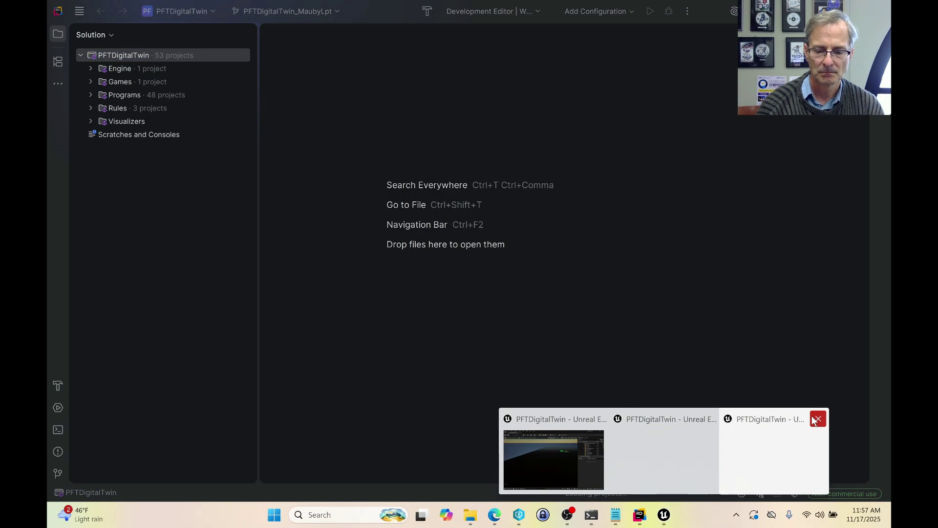
key(ctrl+shift+Escape)
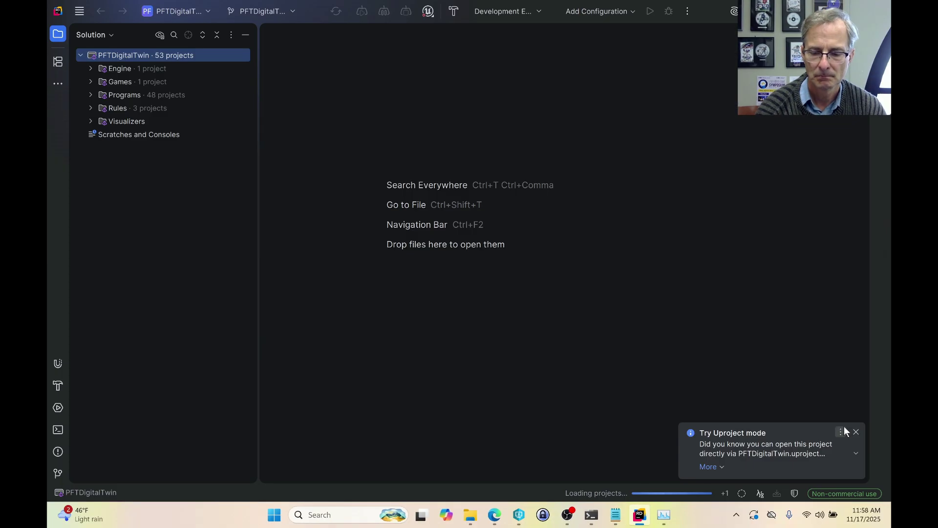
click(846, 430)
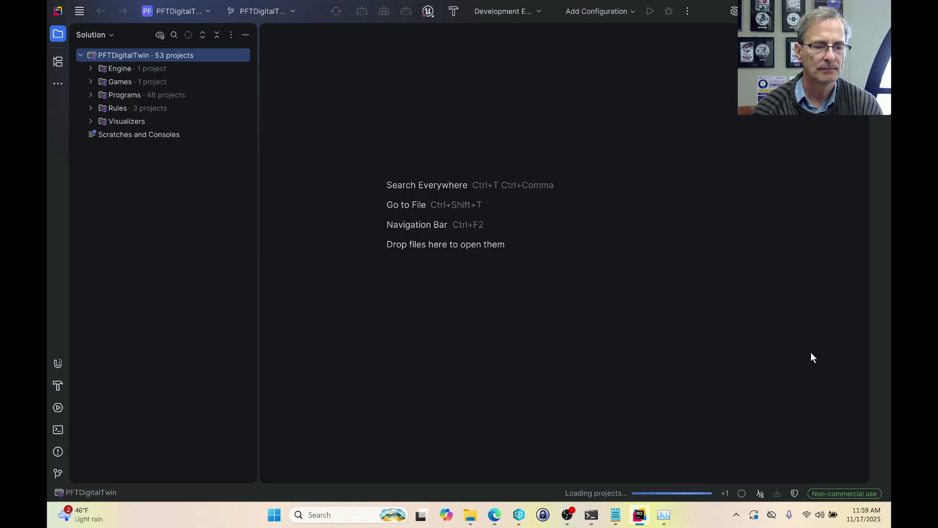
click(856, 433)
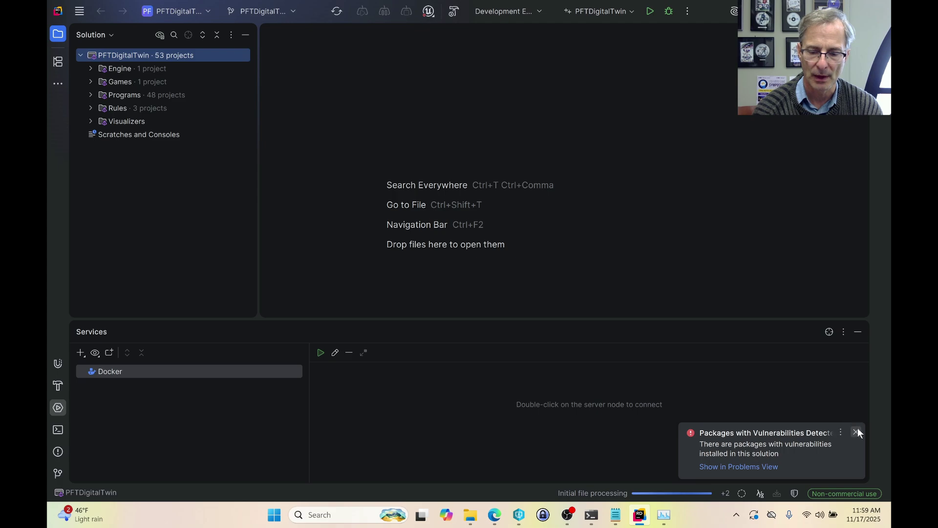
click(856, 433)
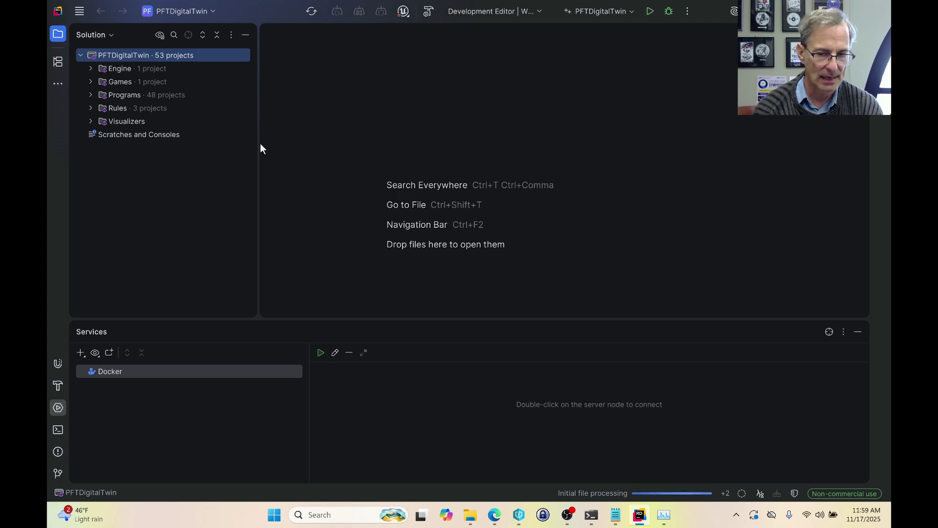
Run the PFTDigitalTwin configuration to build the project and allow .NET Host through Windows Firewall
click(650, 11)
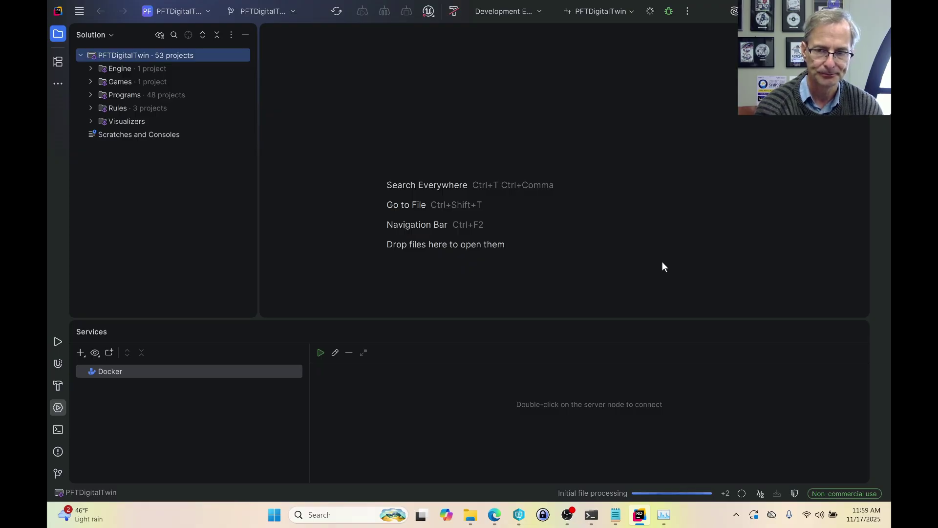
mouse_move(572, 520)
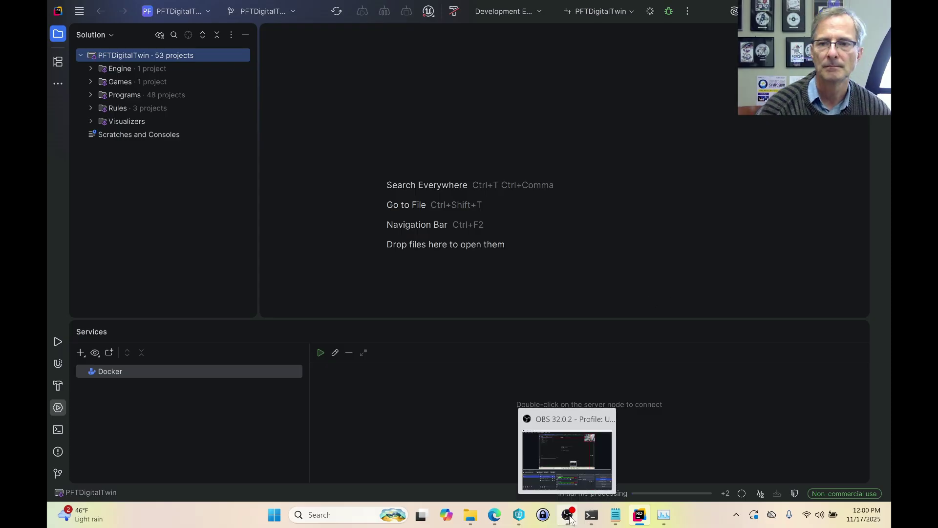
mouse_move(573, 482)
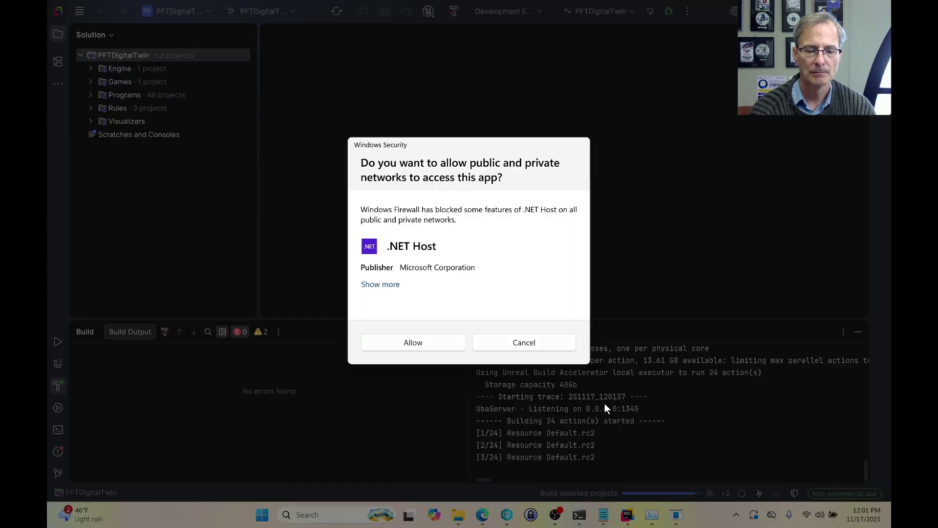
key(Return)
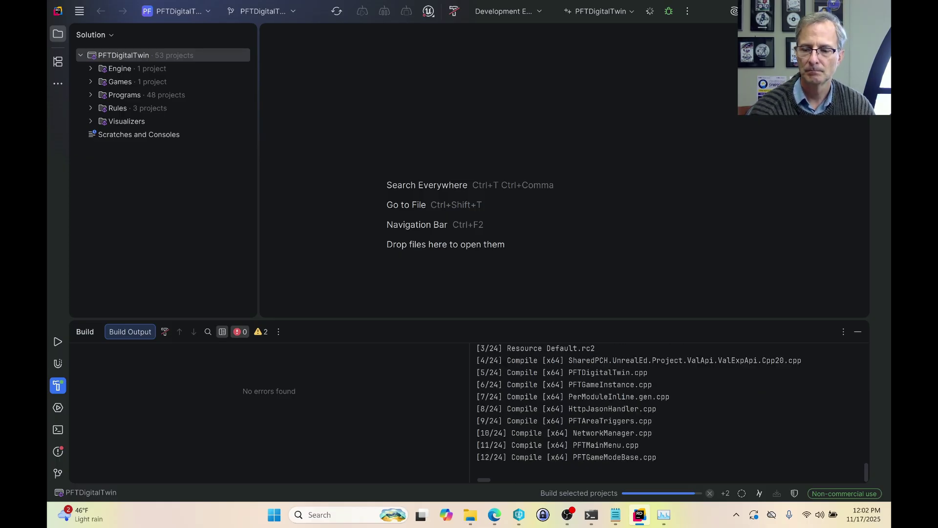
Switch to Perforce P4V and revert both open files in the default pending changelist
click(520, 515)
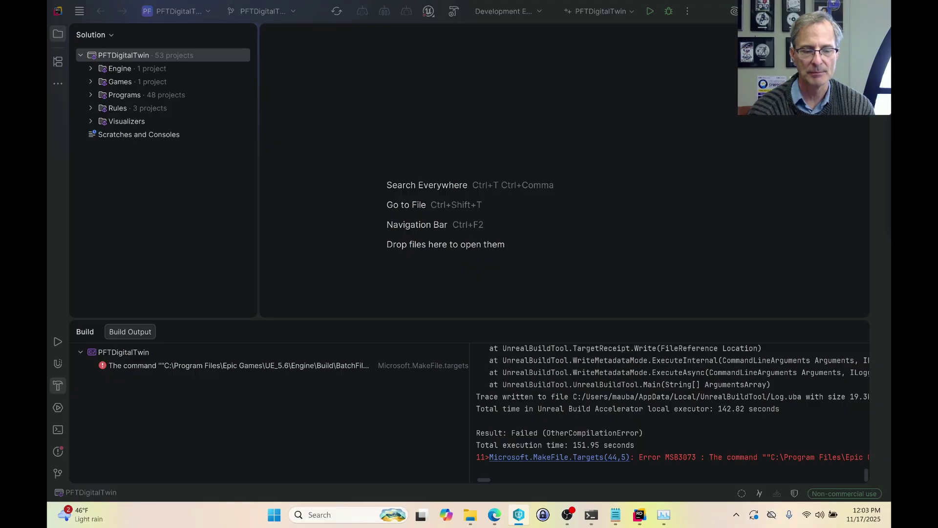
drag(892, 68, 594, 72)
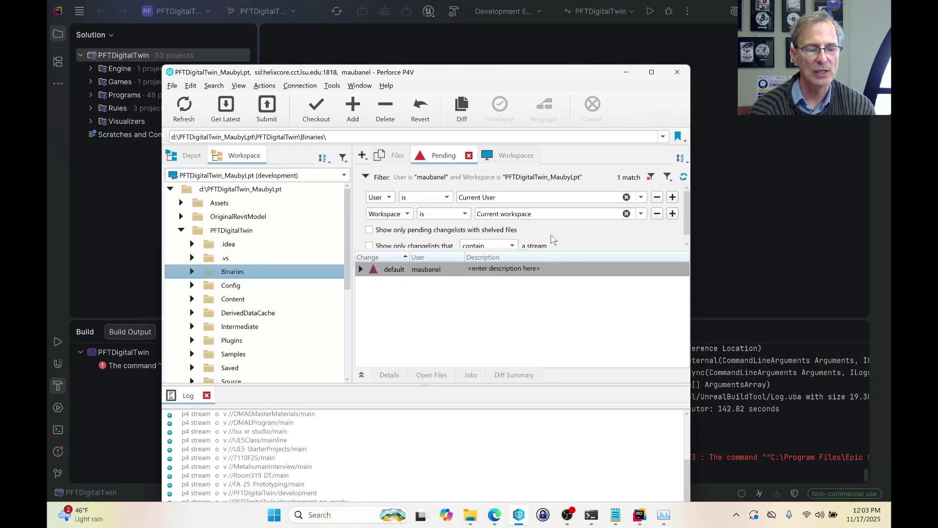
right_click(405, 273)
click(437, 337)
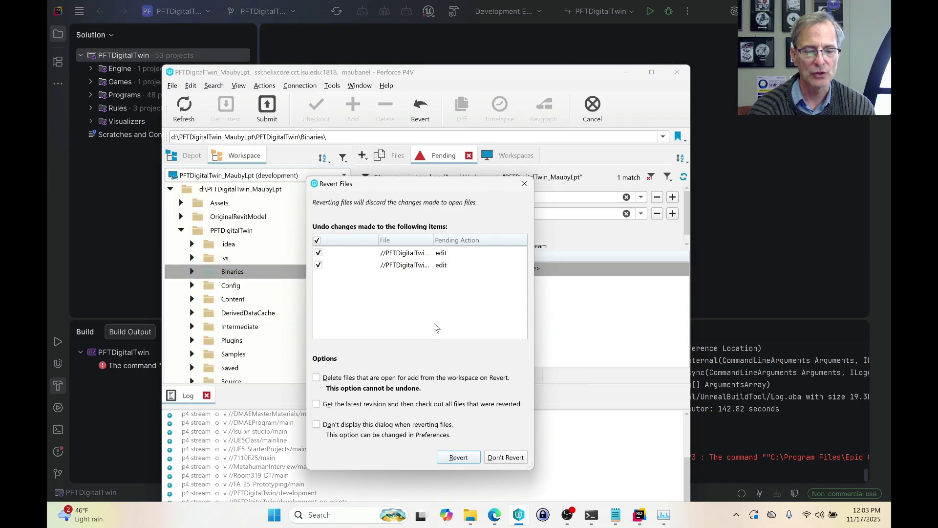
click(465, 458)
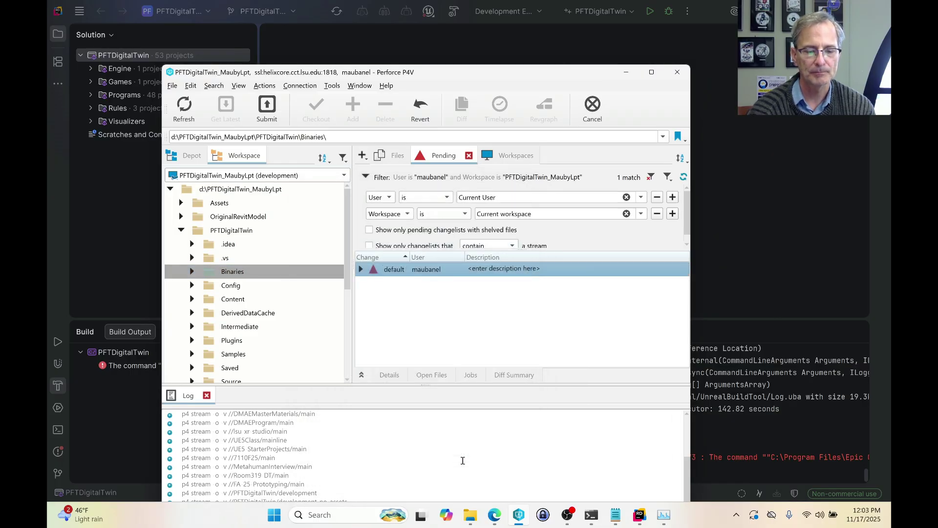
Check out the project's Binaries folder to the default changelist and minimize P4V to return to Rider
click(234, 268)
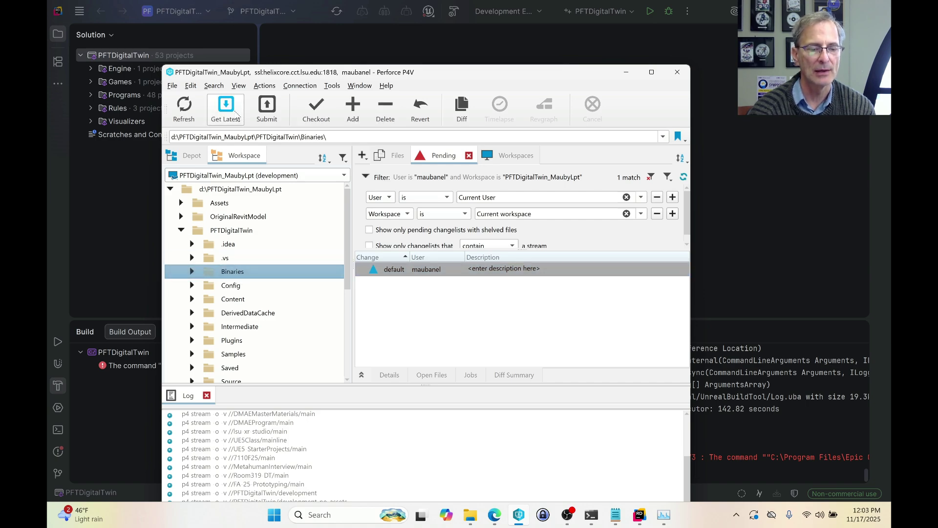
click(315, 109)
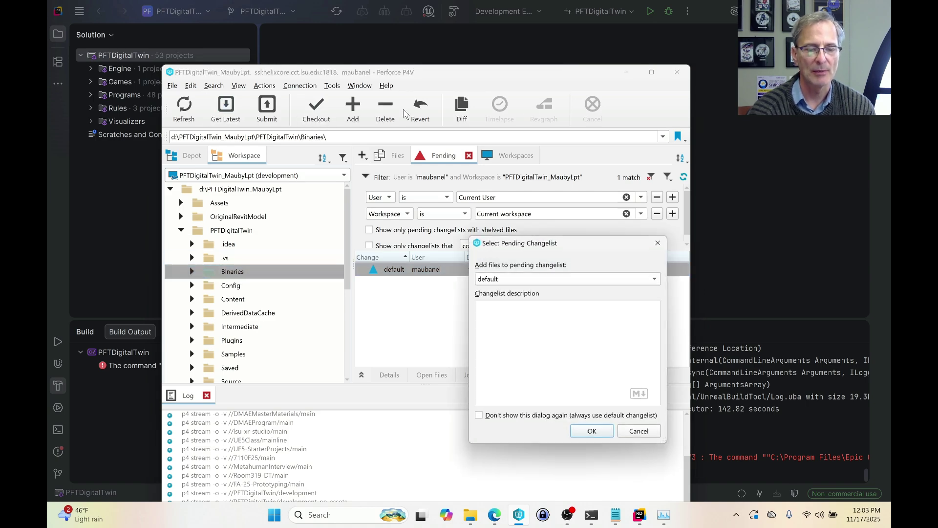
click(580, 435)
click(627, 72)
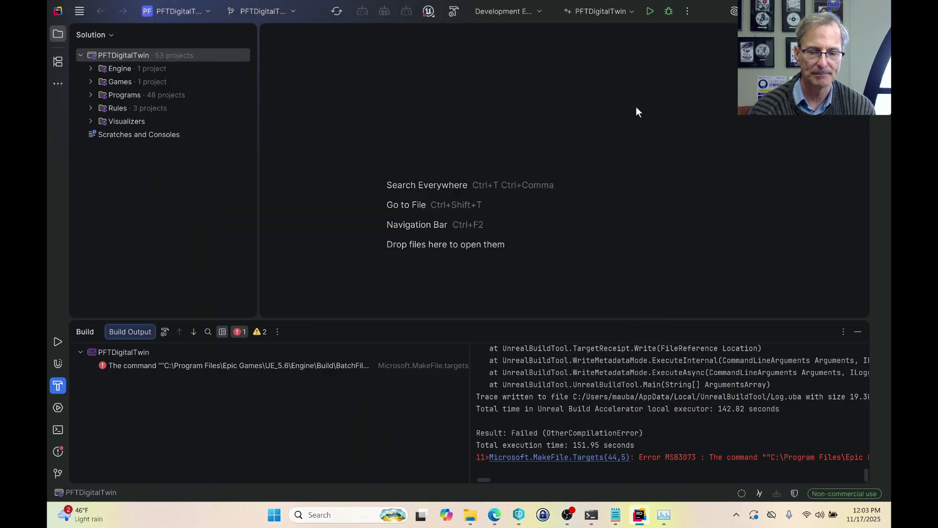
Run the PFTDigitalTwin configuration, look around the PatrickFTaylorHall level in Unreal Editor, and stop the run from Rider
click(651, 10)
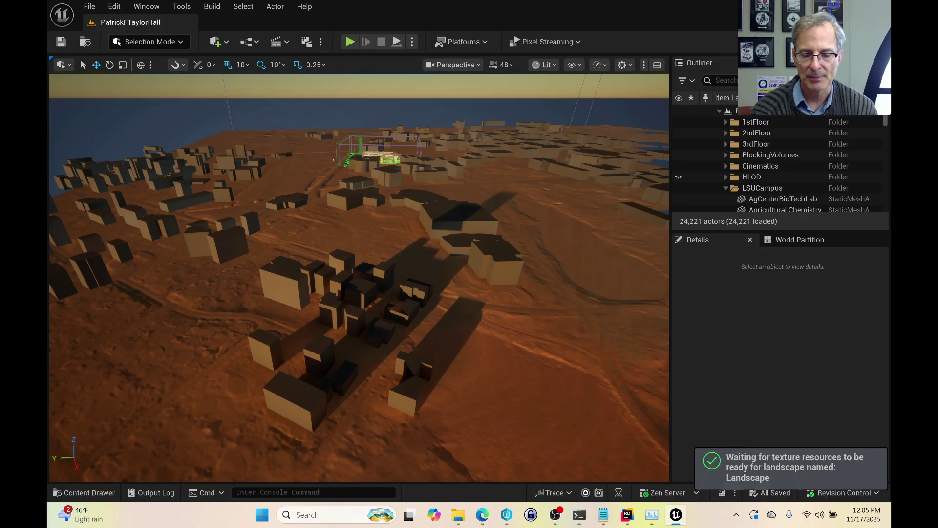
drag(477, 282, 448, 299)
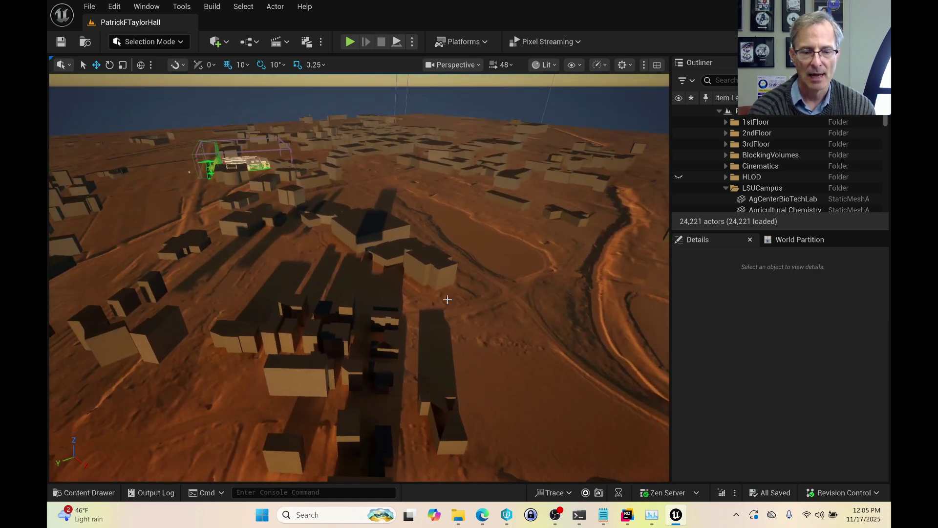
click(627, 515)
click(688, 11)
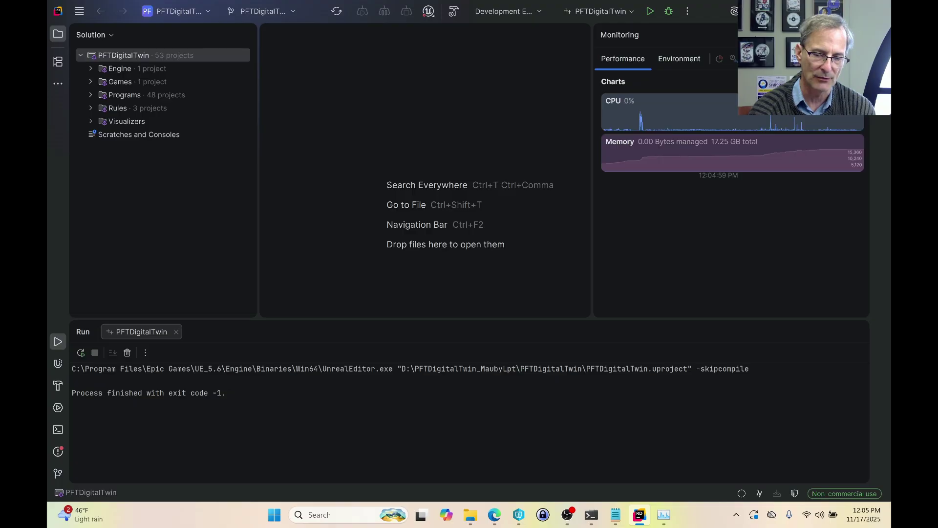
Exit Rider and switch to the PFTDigitalTwin project folder in File Explorer
key(alt+F4)
click(487, 279)
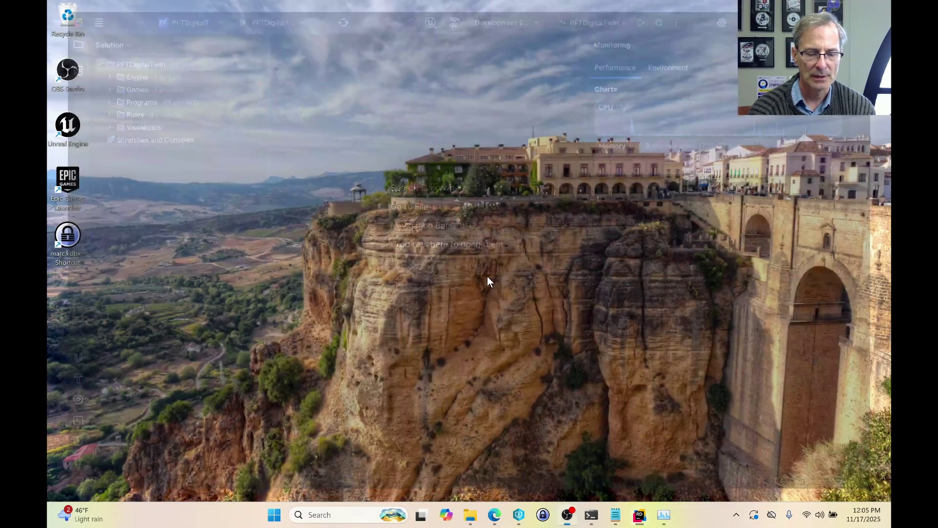
click(482, 517)
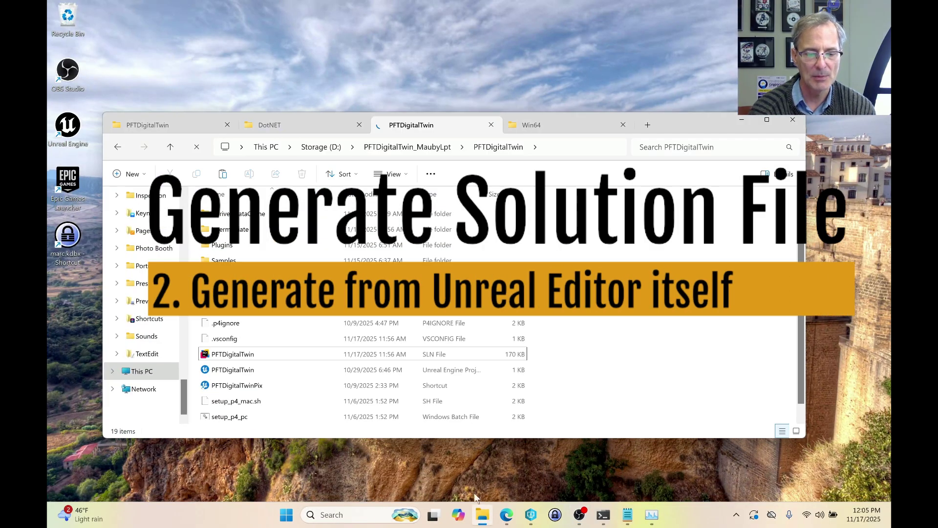
Delete the PFTDigitalTwin .sln file, the .vsconfig file and the .vs folder from the project folder
click(235, 372)
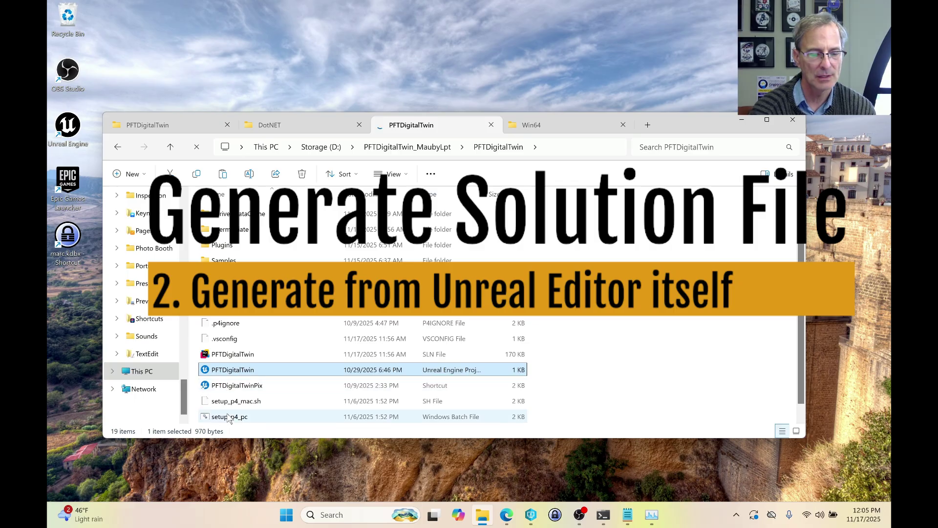
click(228, 356)
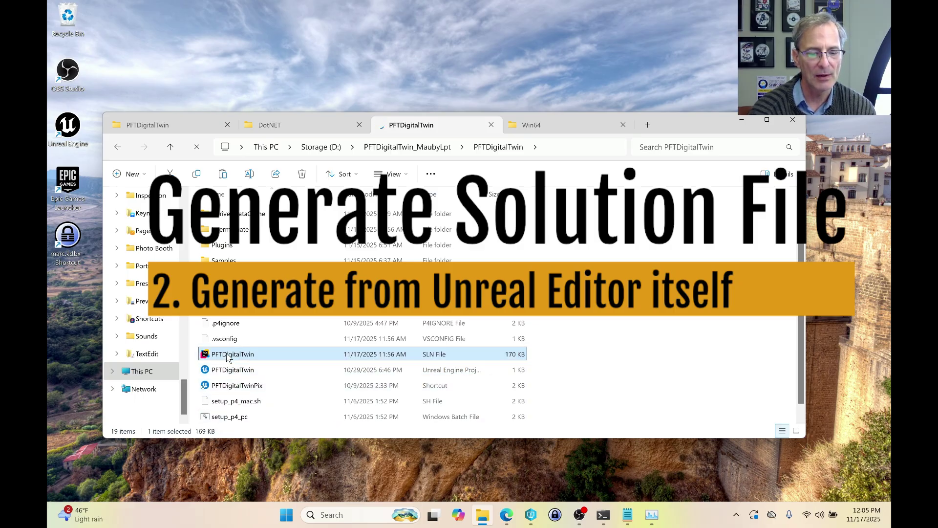
right_click(228, 358)
click(299, 364)
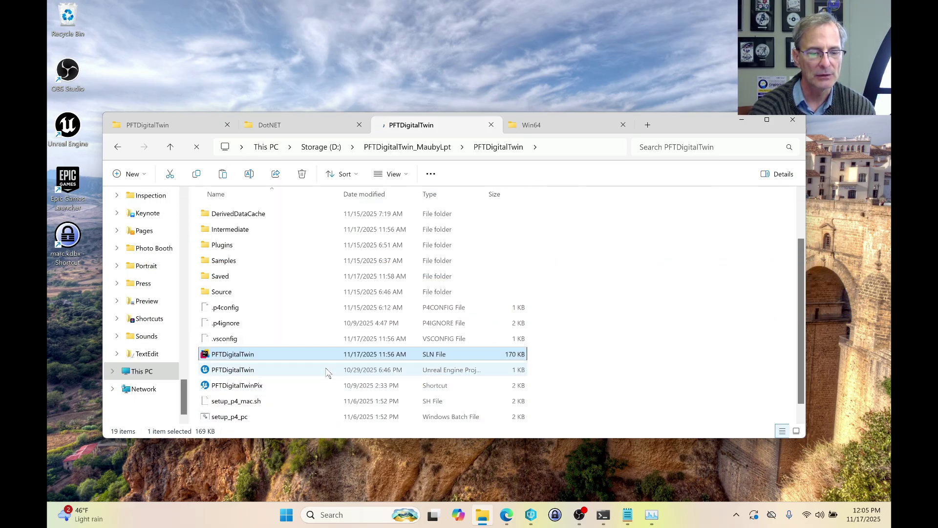
click(231, 341)
right_click(231, 341)
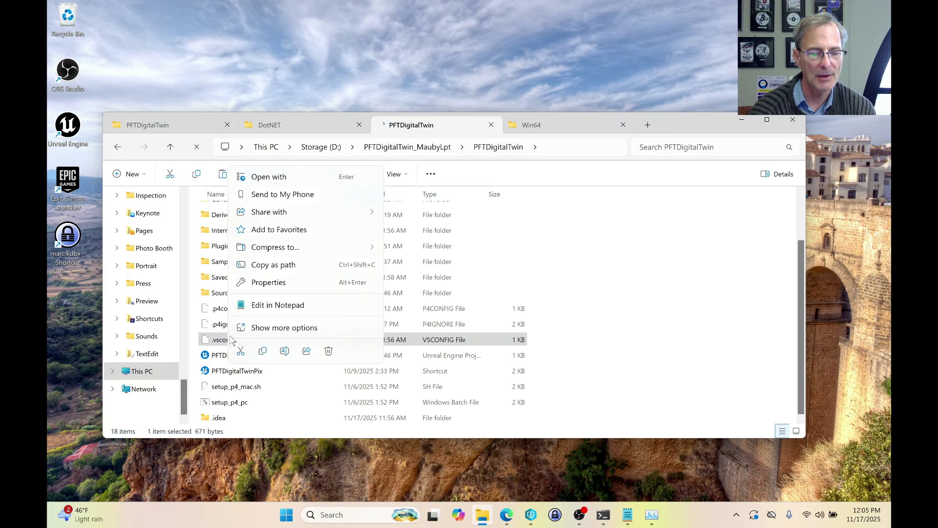
click(327, 350)
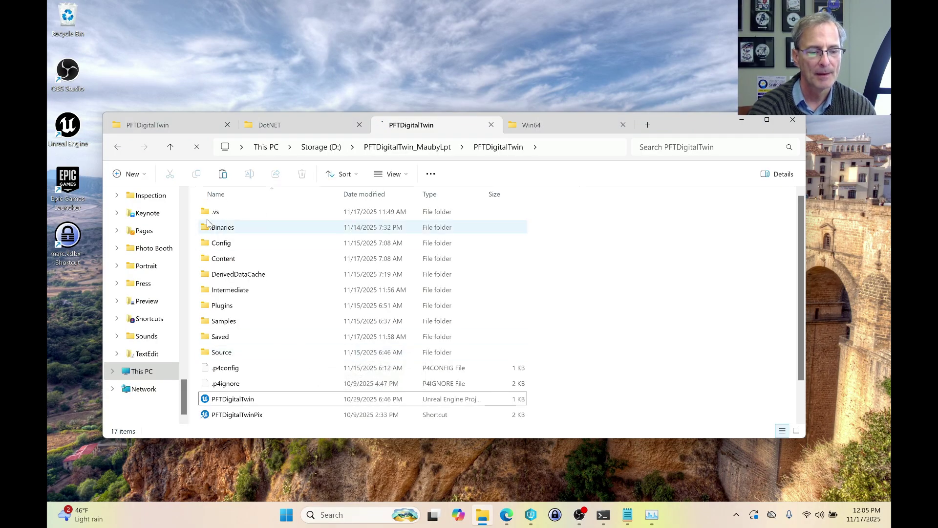
right_click(212, 216)
click(308, 223)
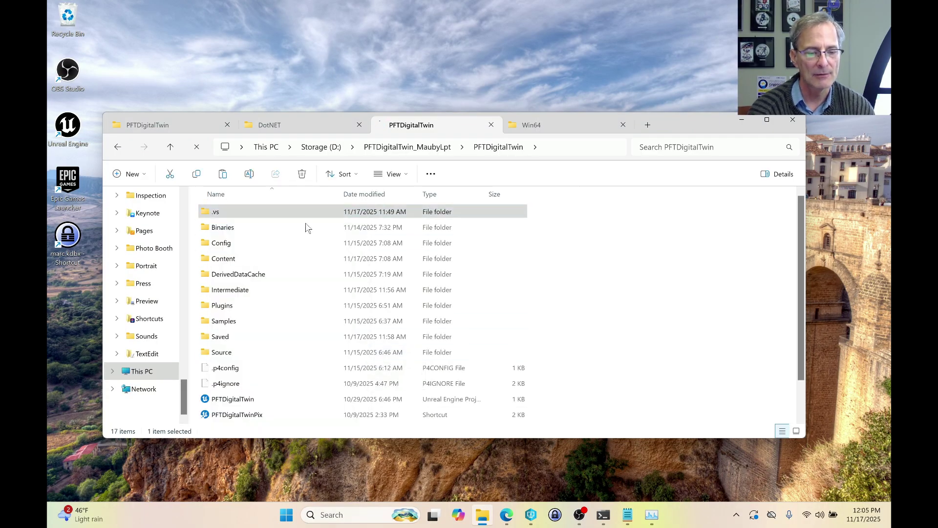
Open the PFTDigitalTwin .uproject file in Unreal Editor
scroll(282, 334, down, 1)
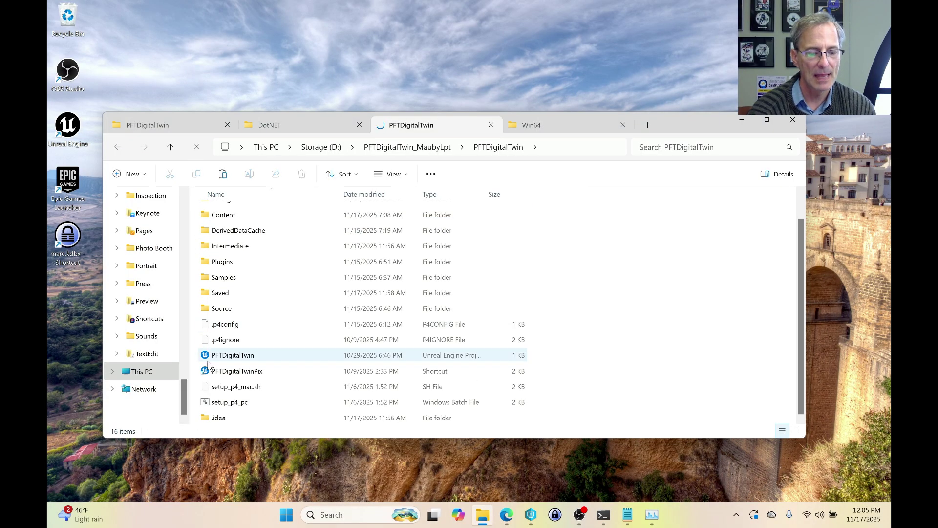
right_click(237, 367)
key(Escape)
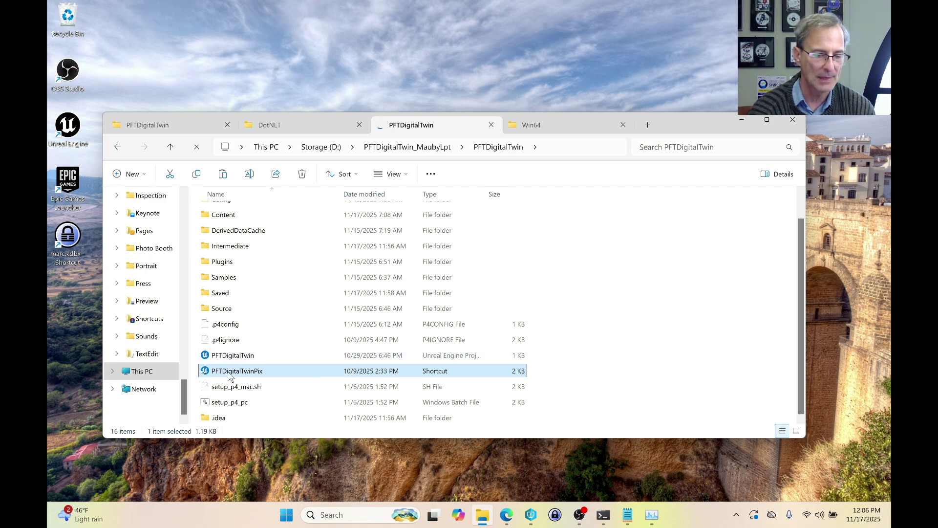
click(234, 360)
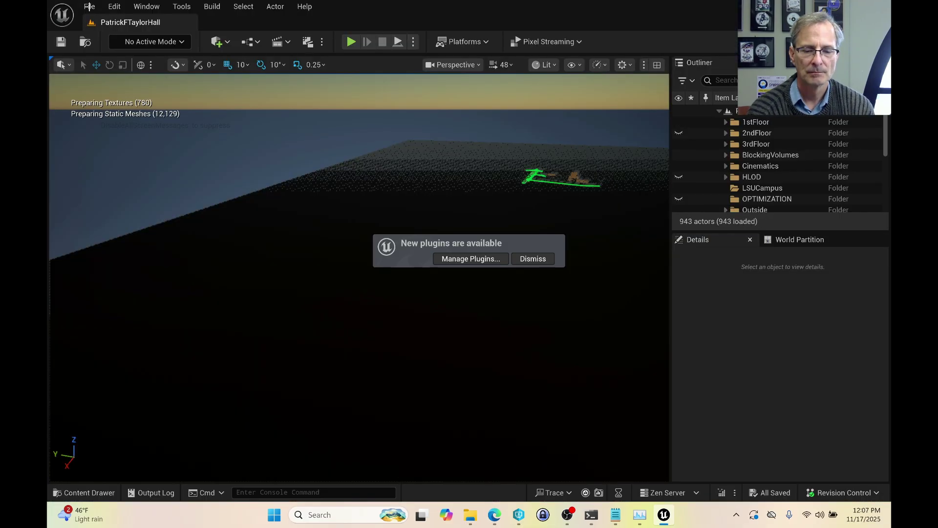
Generate the Visual Studio project from within Unreal Editor
click(89, 6)
click(182, 6)
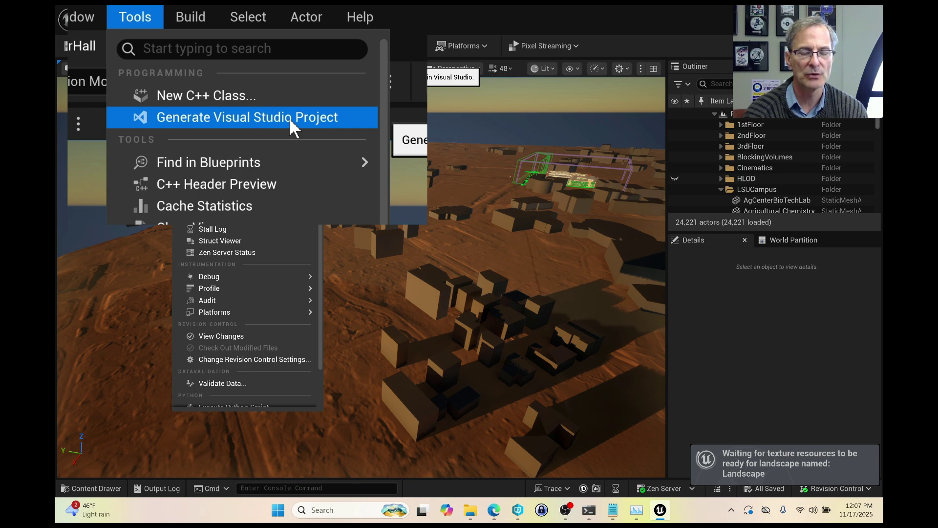
click(290, 121)
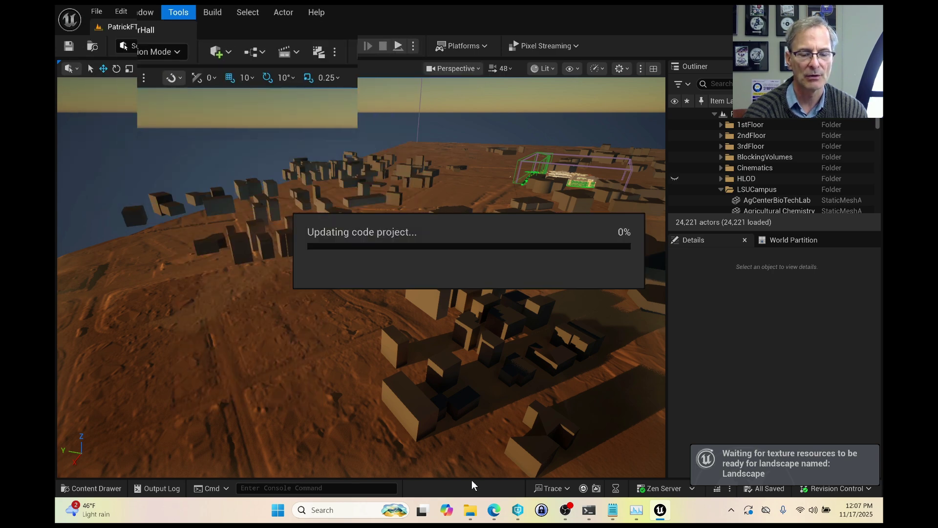
Bring the project folder in front of Unreal Editor and check the folder for the regenerated PFTDigitalTwin .sln file
mouse_move(470, 510)
click(472, 449)
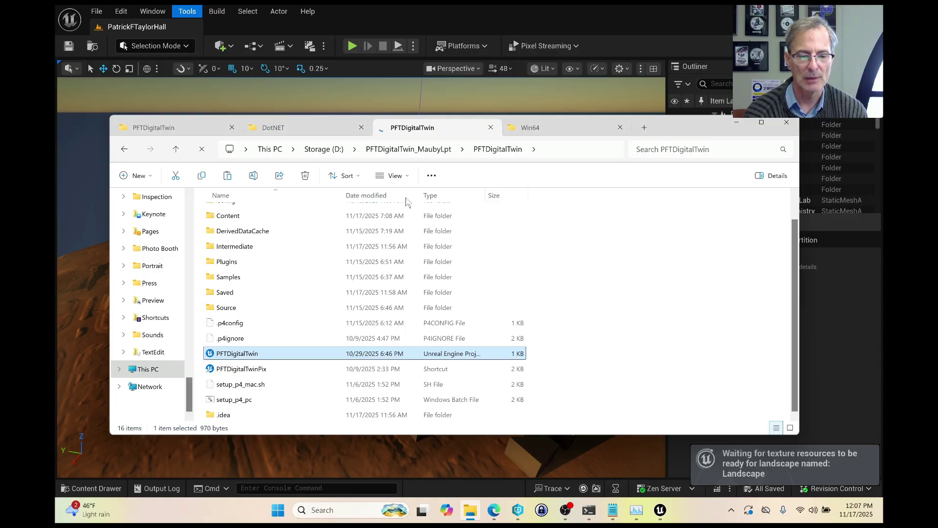
drag(703, 133, 630, 319)
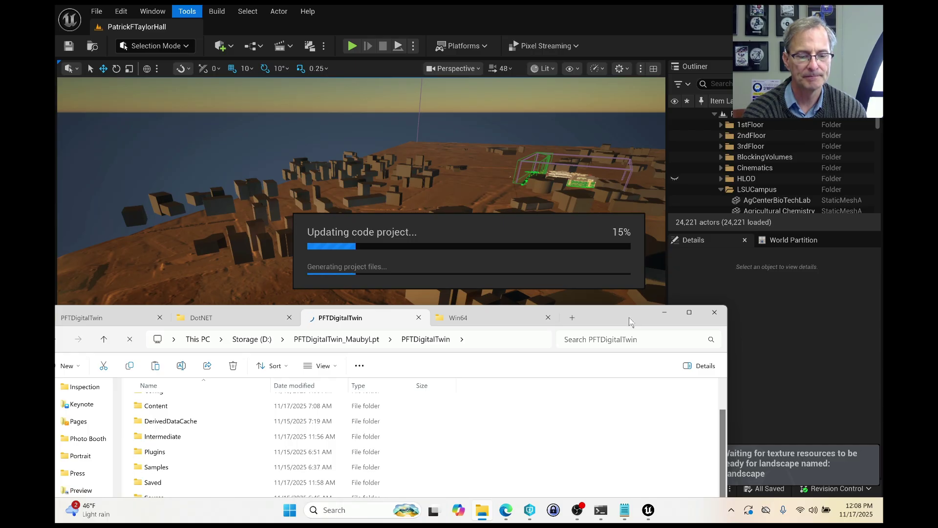
mouse_move(629, 319)
mouse_down()
mouse_move(628, 268)
mouse_move(669, 189)
mouse_move(668, 166)
mouse_move(667, 258)
mouse_move(662, 209)
mouse_move(641, 328)
mouse_up()
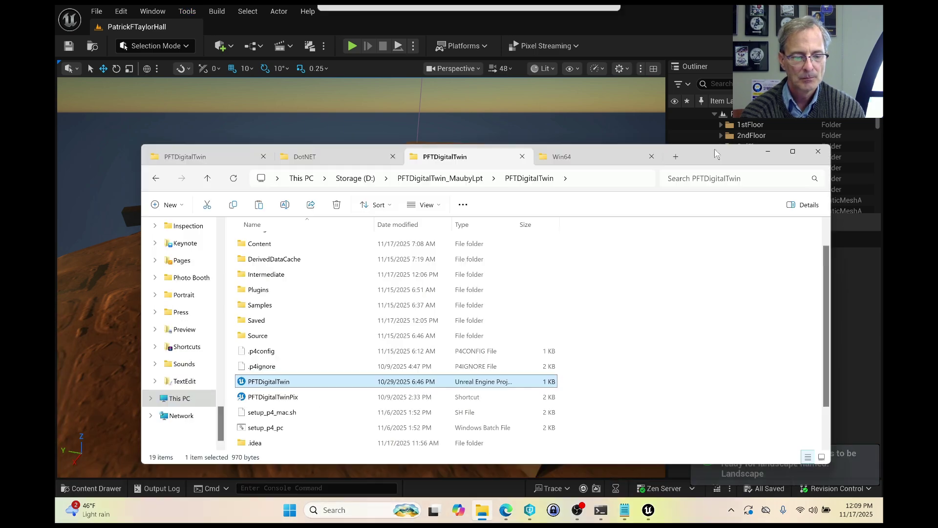
scroll(476, 333, down, 1)
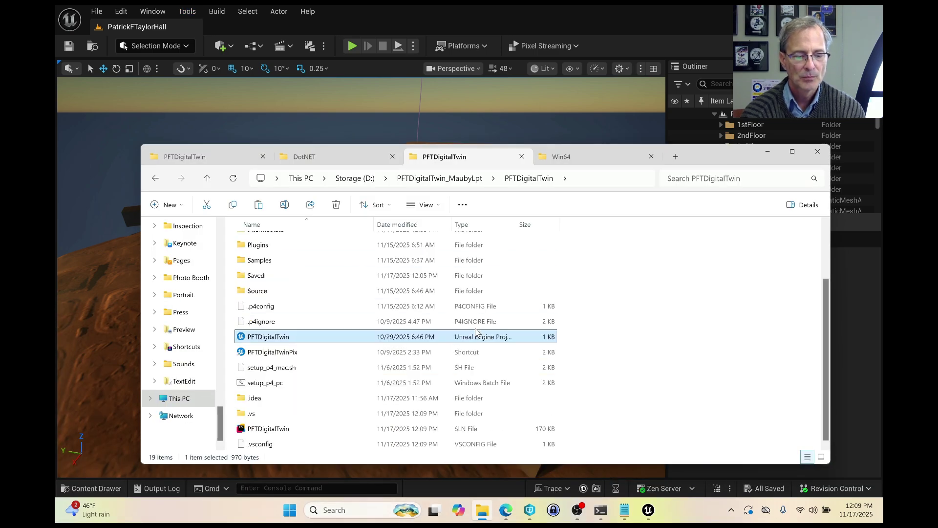
click(273, 430)
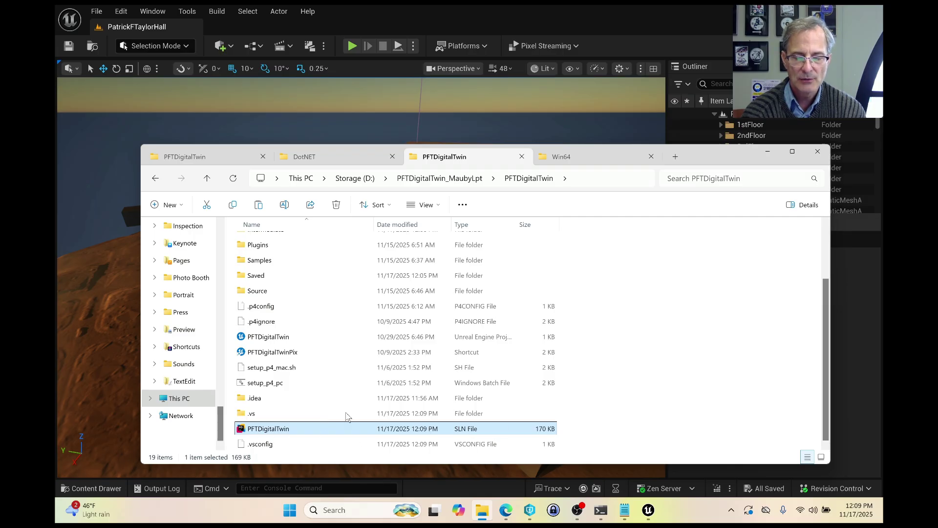
Switch back to Unreal Editor and close it
key(alt+Tab)
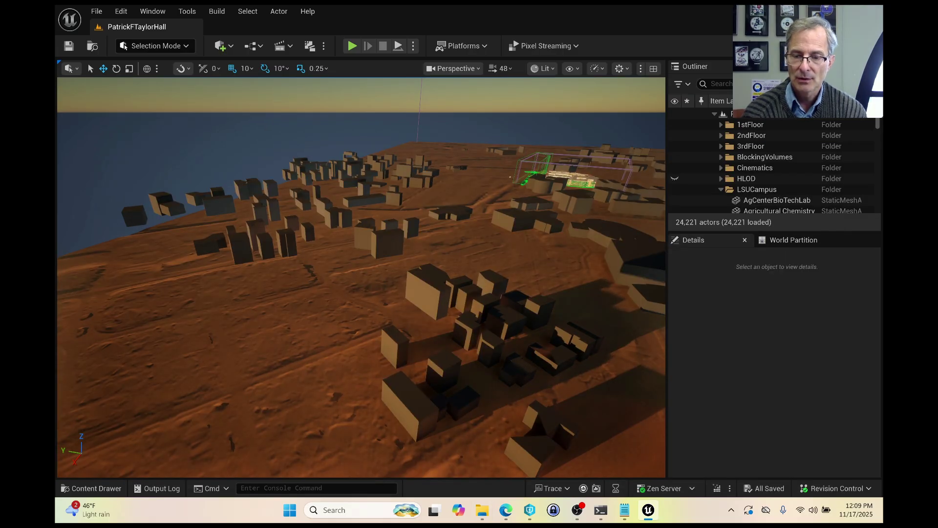
key(alt+F4)
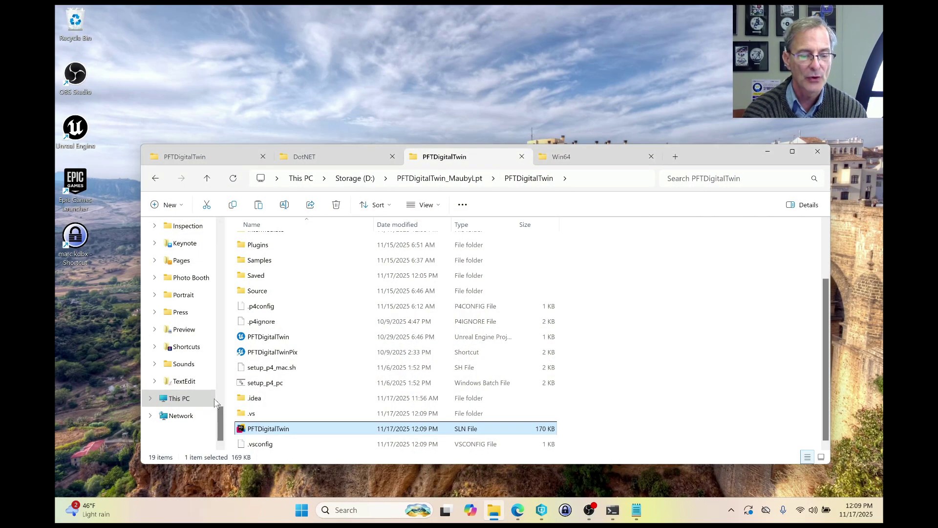
Delete the PFTDigitalTwin .sln file, the .vsconfig file, and the .vs and .idea folders from the project folder
right_click(291, 429)
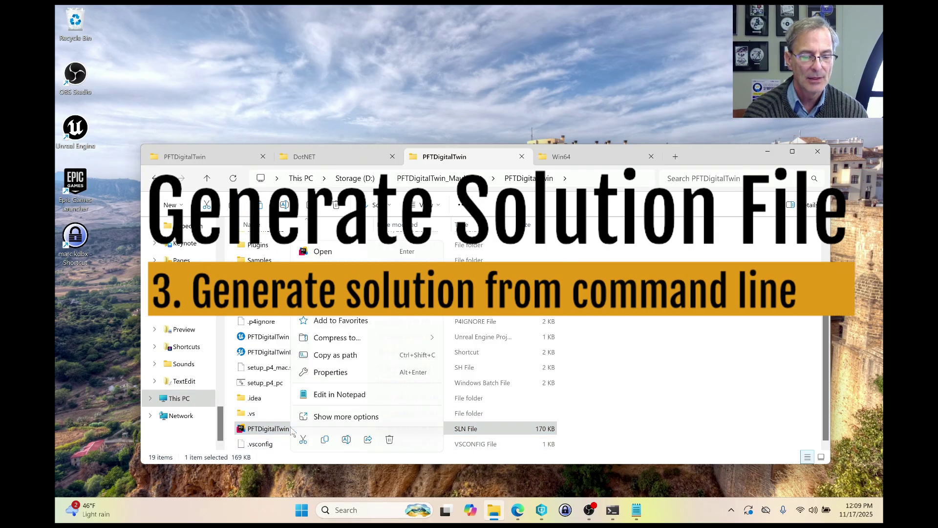
click(390, 439)
right_click(276, 445)
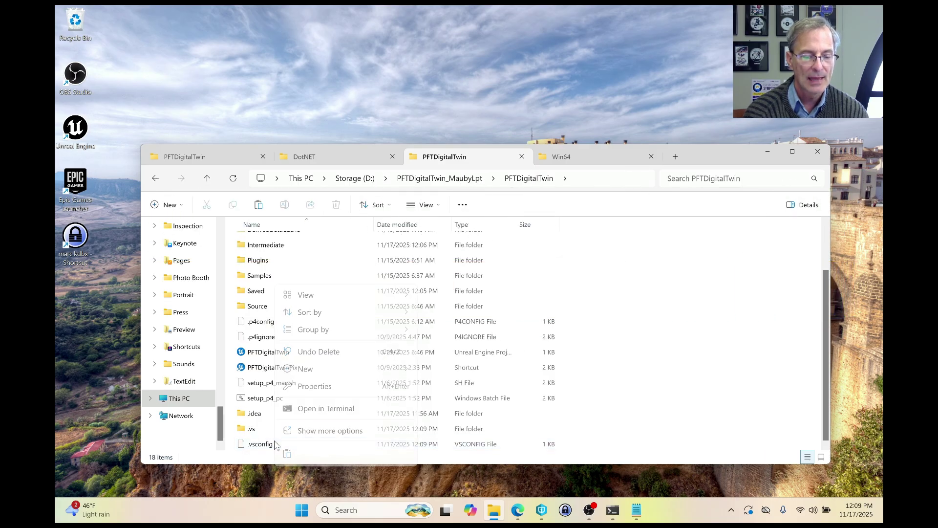
key(Escape)
click(261, 443)
key(Caps_Lock)
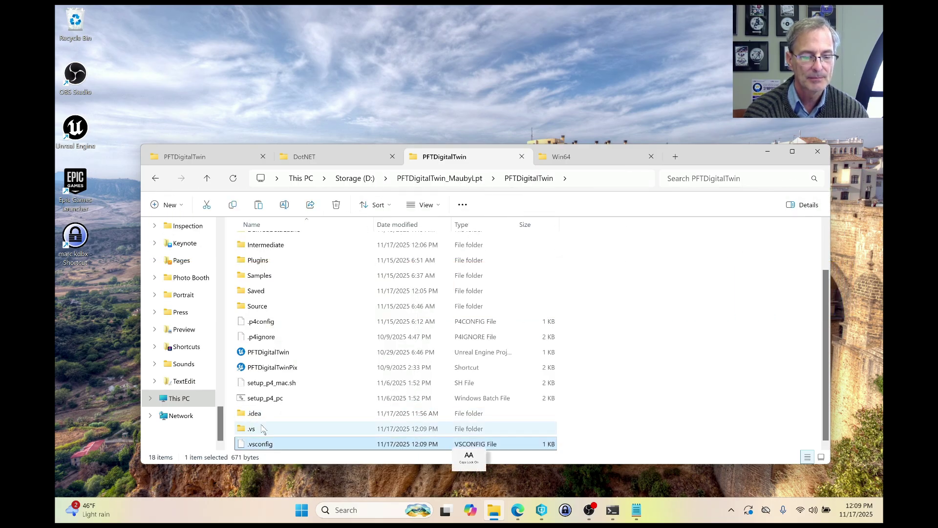
shift+click(255, 413)
right_click(263, 430)
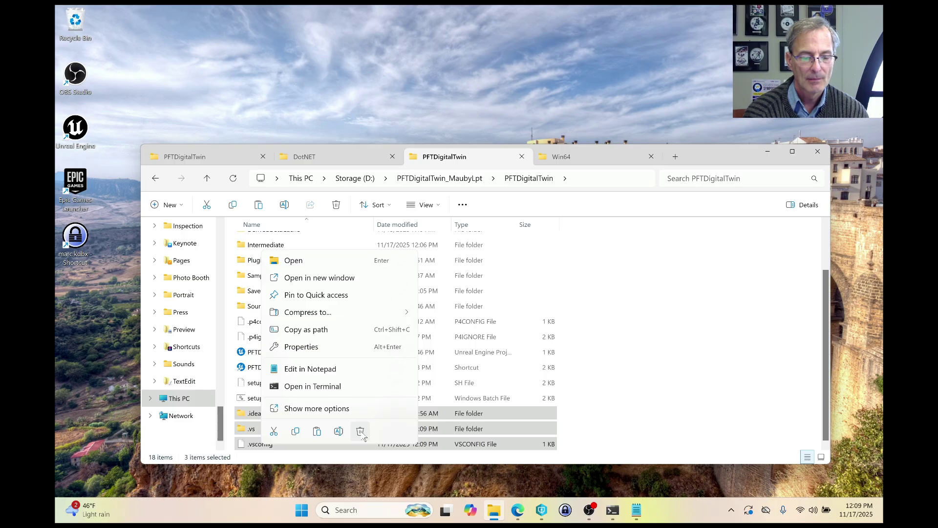
click(361, 433)
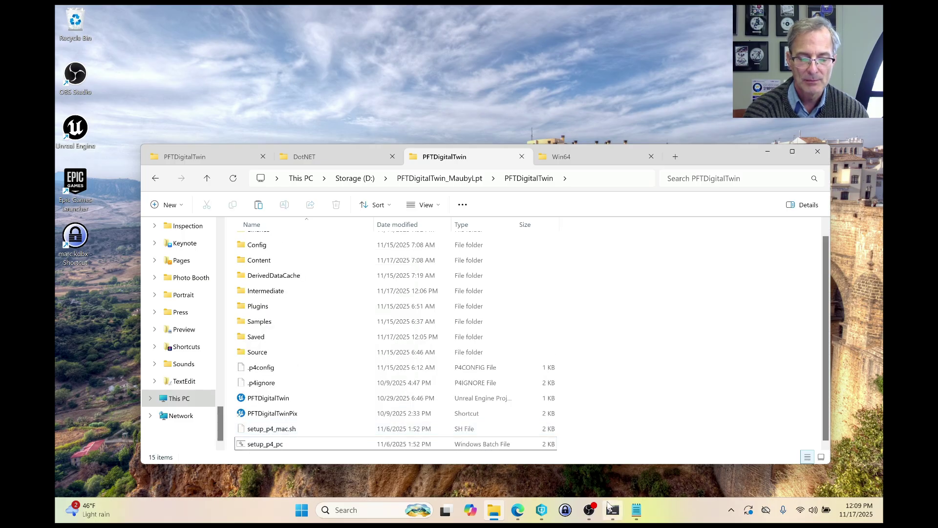
Open a Command Prompt window and reposition it on the desktop
click(342, 510)
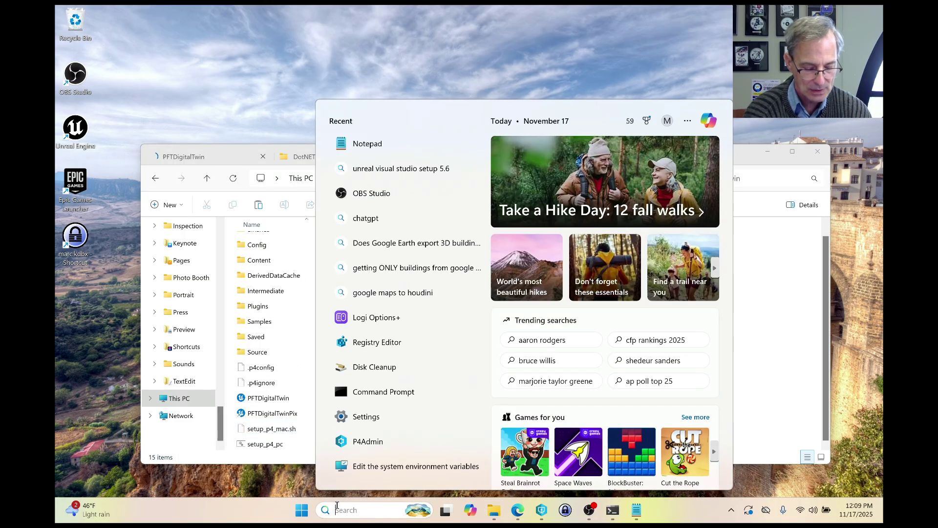
text(cmd)
key(Return)
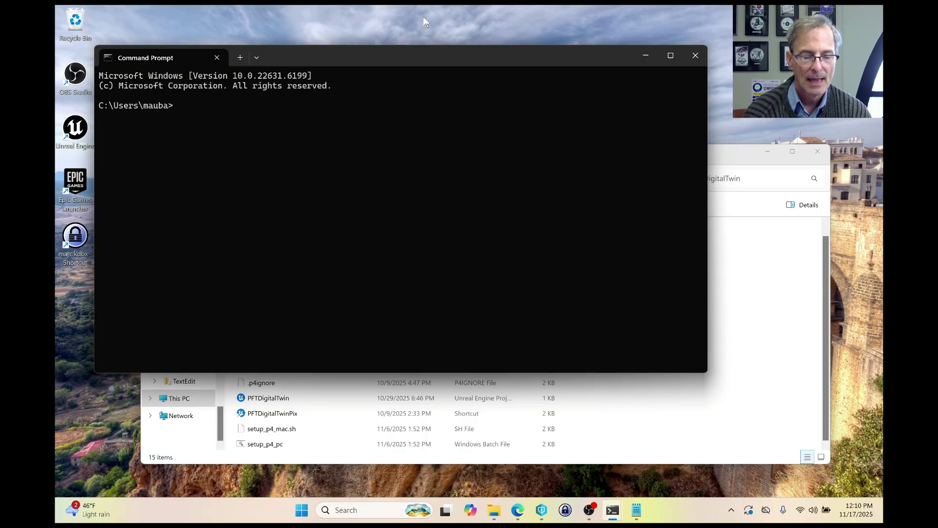
drag(442, 51, 468, 62)
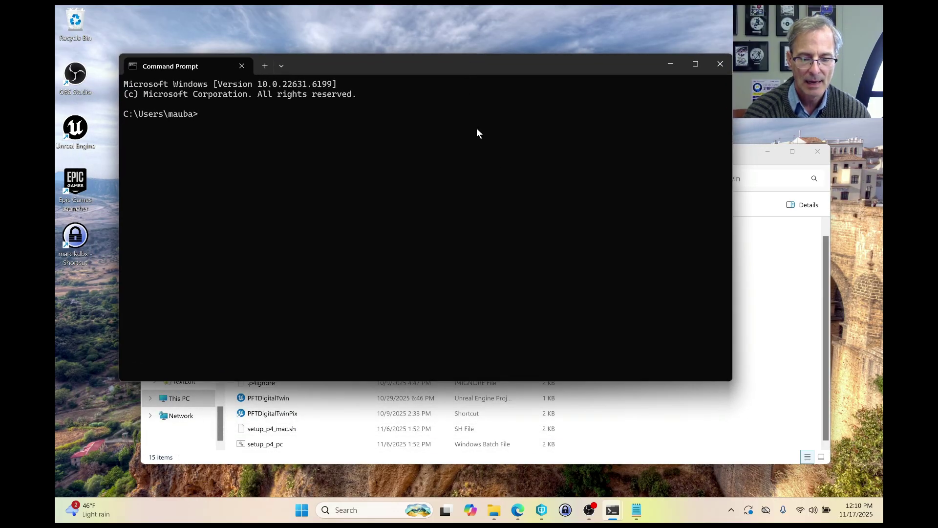
Bring up the earlier Windows PowerShell window, move it lower, and put it away to return to Command Prompt
mouse_move(638, 510)
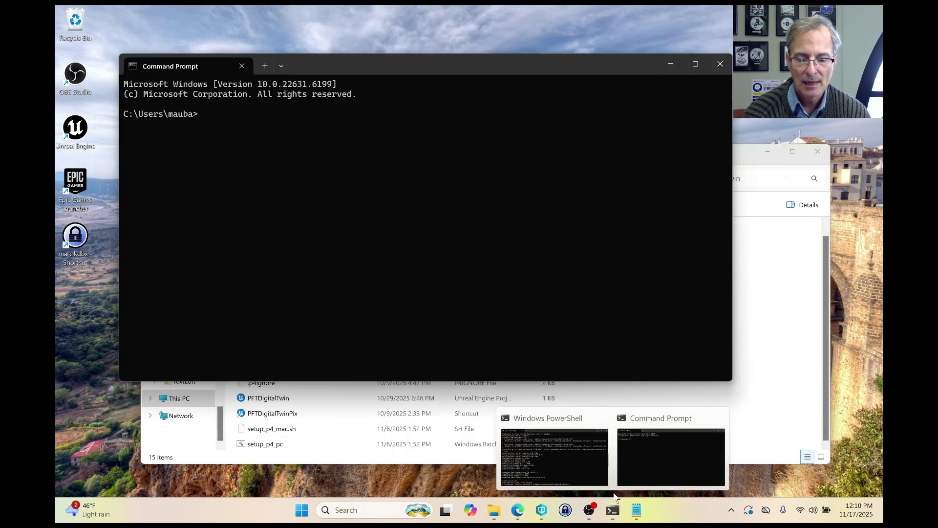
click(576, 488)
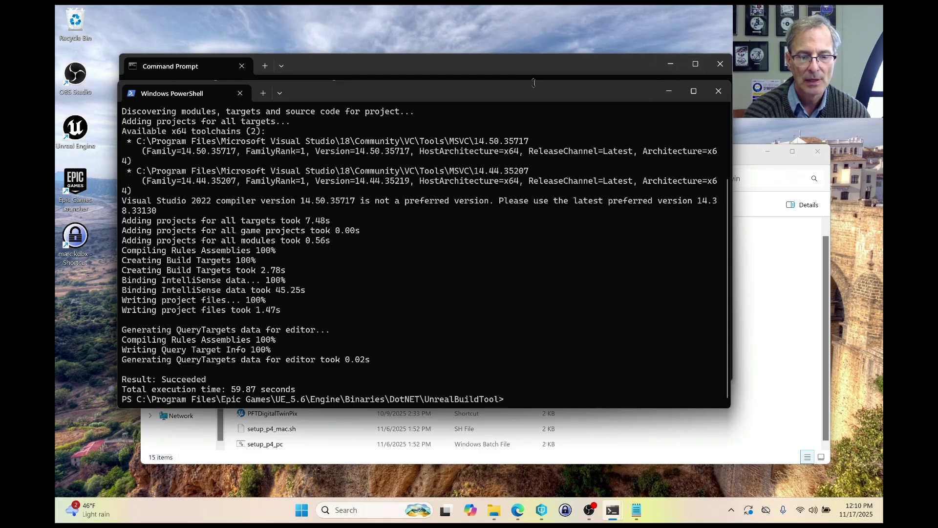
drag(534, 83, 549, 190)
click(697, 197)
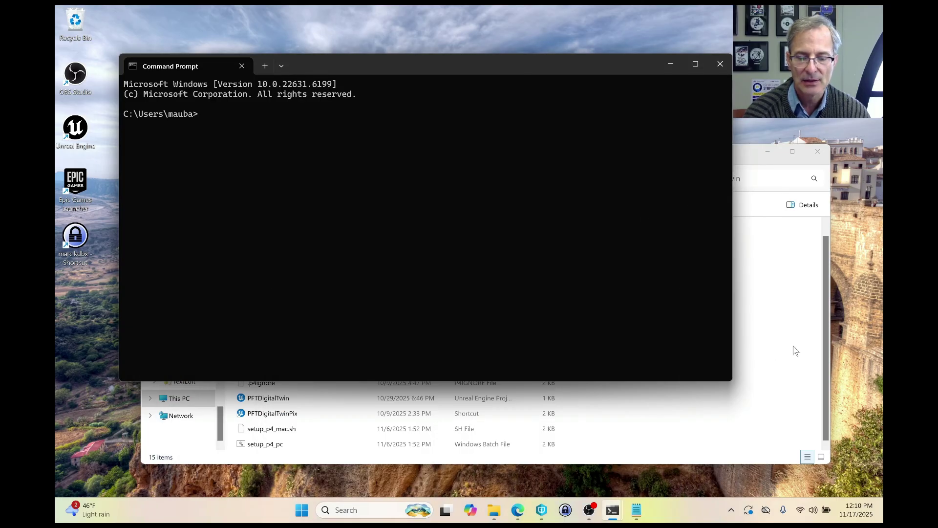
text(C)
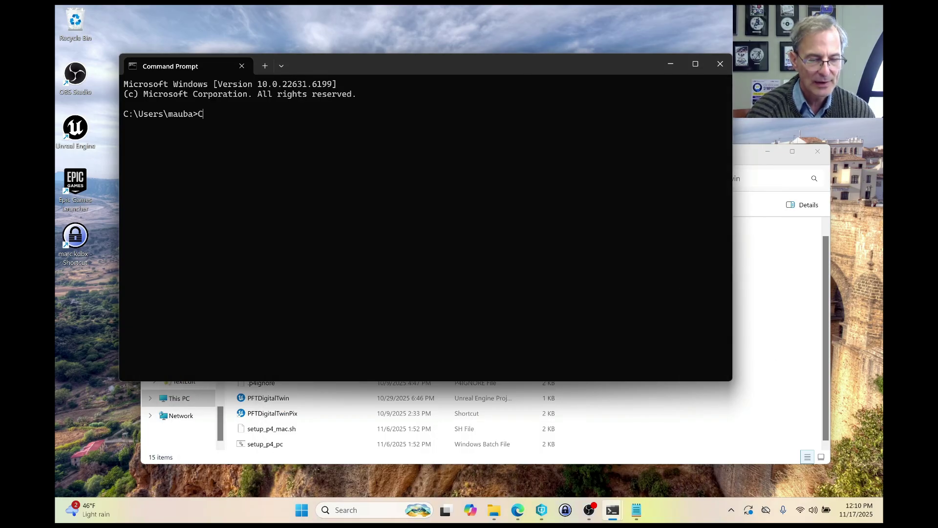
text(D)
key(BackSpace)
key(BackSpace)
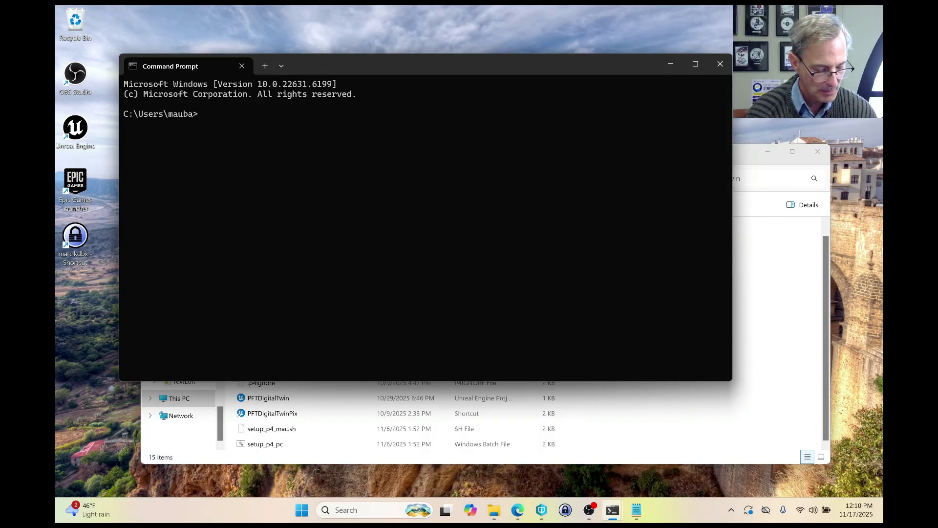
Go up from the user folder to the root of drive C: in Command Prompt with cd commands
key(Caps_Lock)
text(cd C)
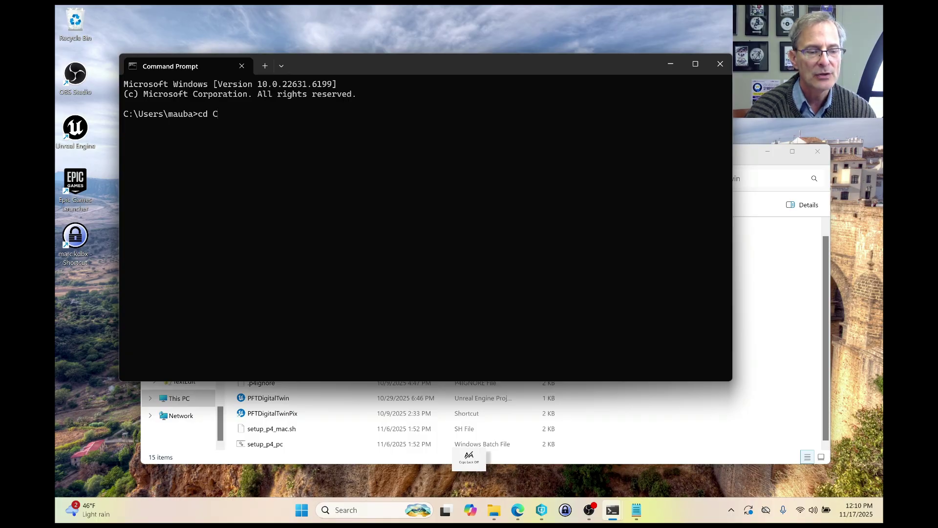
text(:)
key(Return)
text(cd ../)
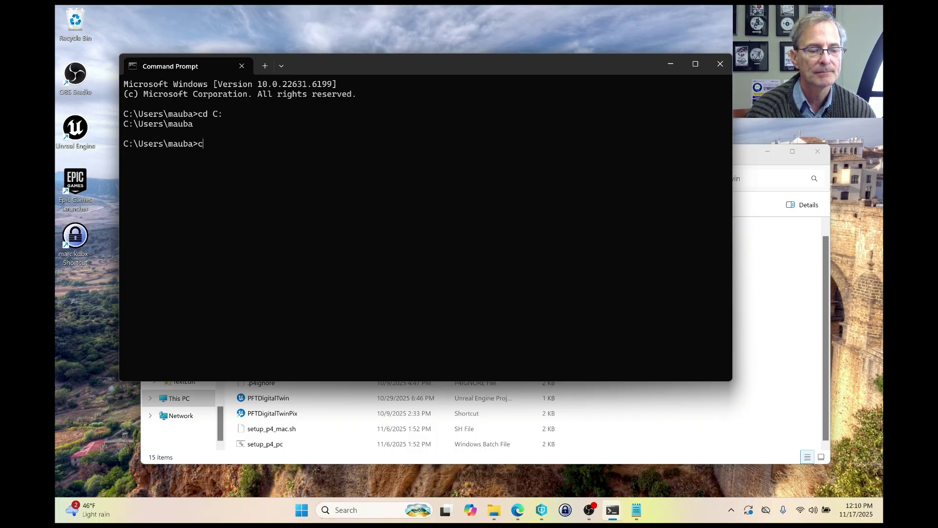
key(Return)
text(cd..)
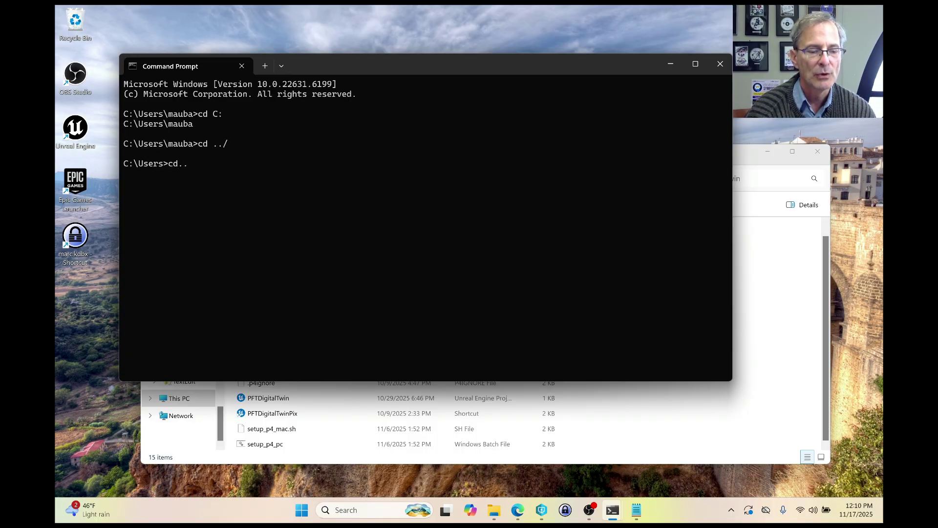
text(/)
key(Return)
Change the directory to "Program Files" on drive C:
text(cd)
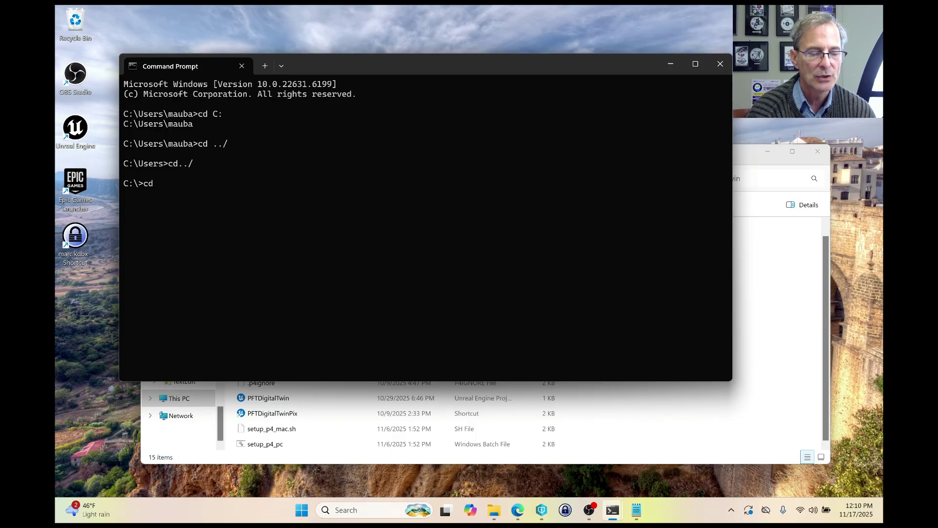
text( "Prog)
key(Tab)
key(Caps_Lock)
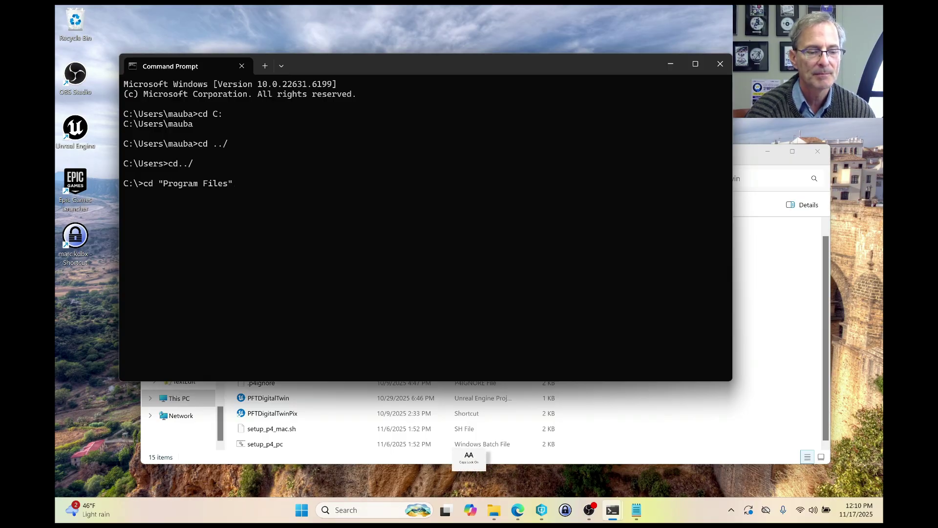
key(Return)
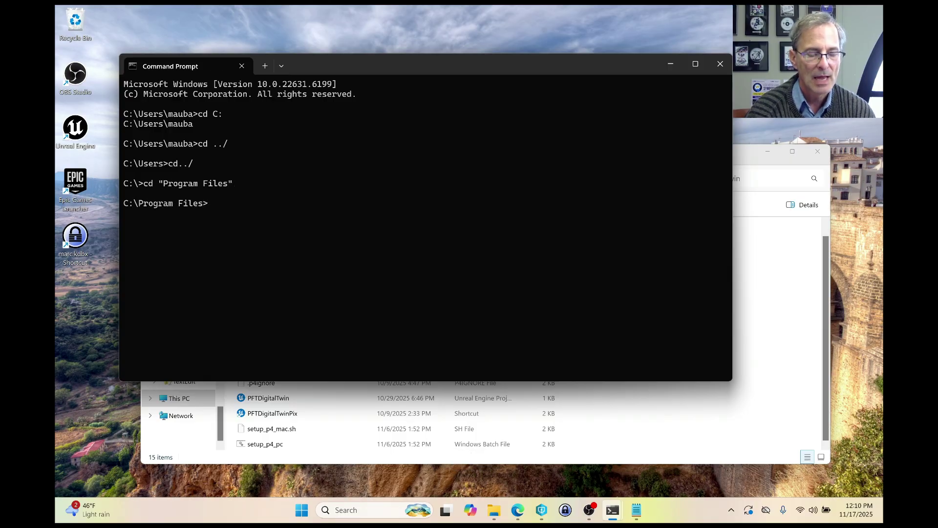
text(CD A)
key(Caps_Lock)
key(BackSpace)
key(BackSpace)
key(BackSpace)
key(BackSpace)
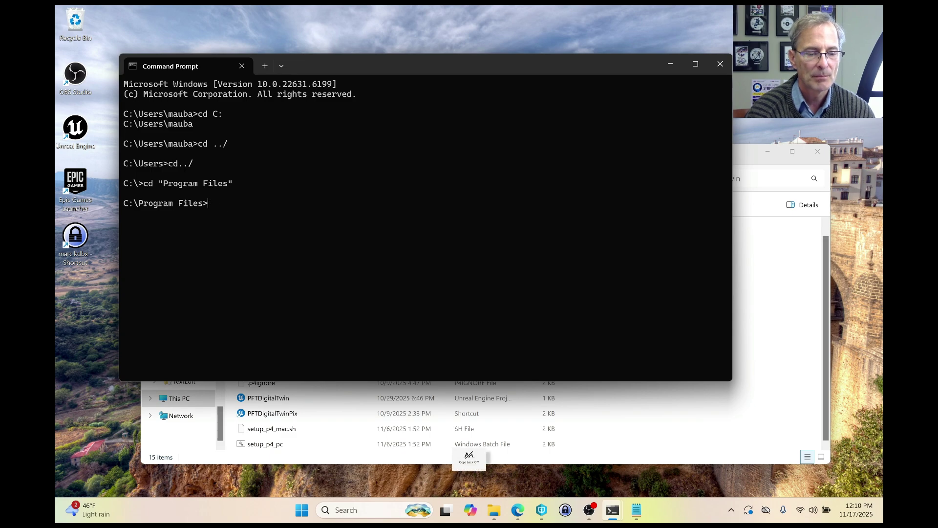
Change into the "Epic Games" folder and list its contents with dir
text(cd "Epic Games")
key(Return)
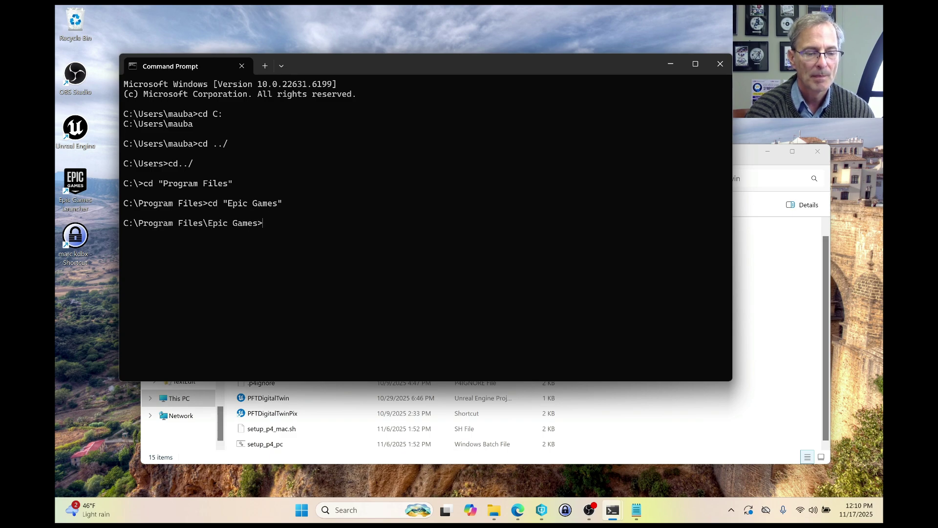
text(dir)
key(Return)
Change into the UE_5.6 folder and list its contents with dir
text(cd )
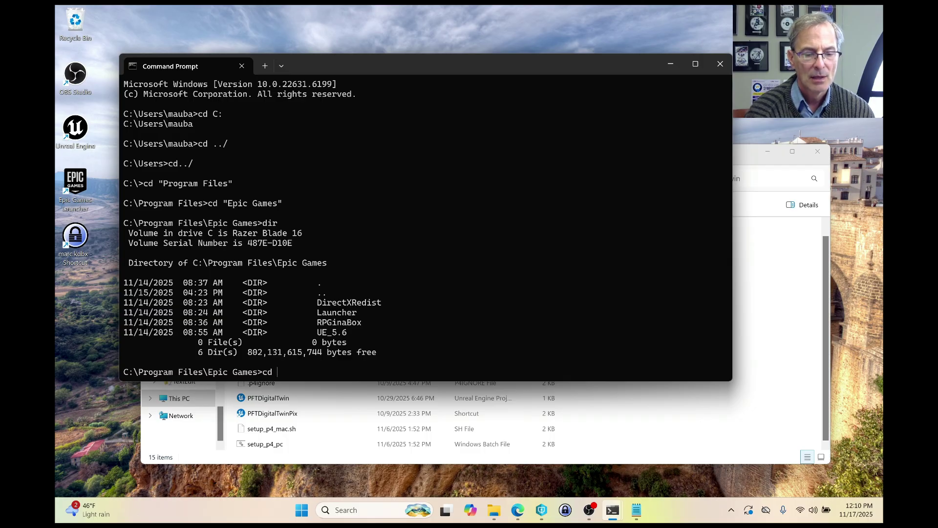
text(UE_5.6)
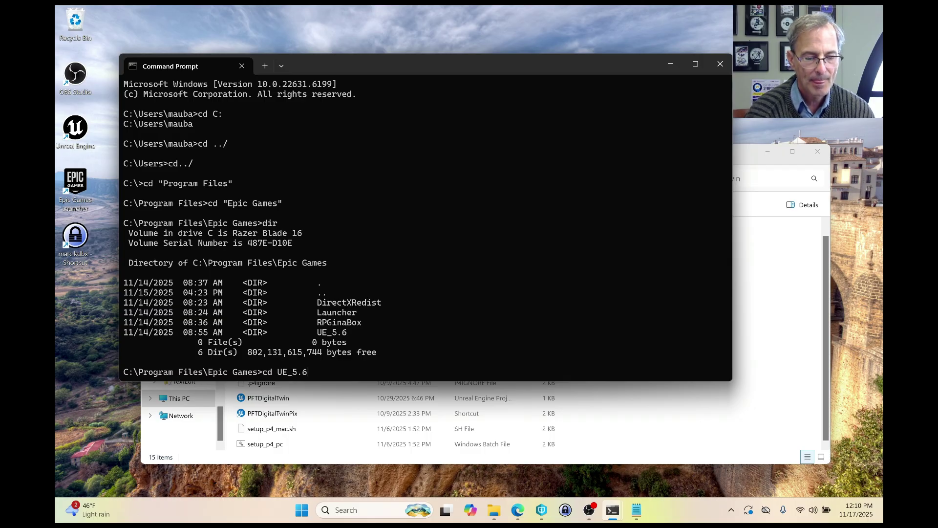
key(Return)
text(dir)
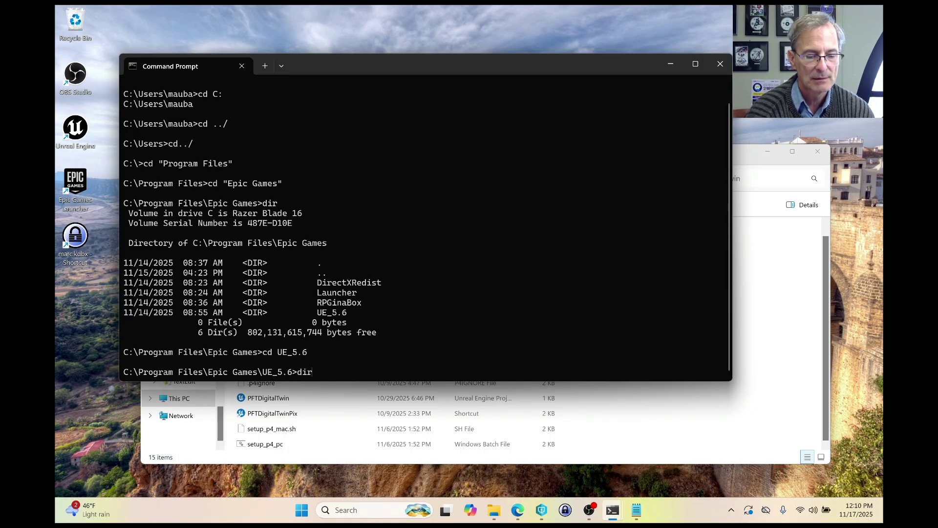
key(Return)
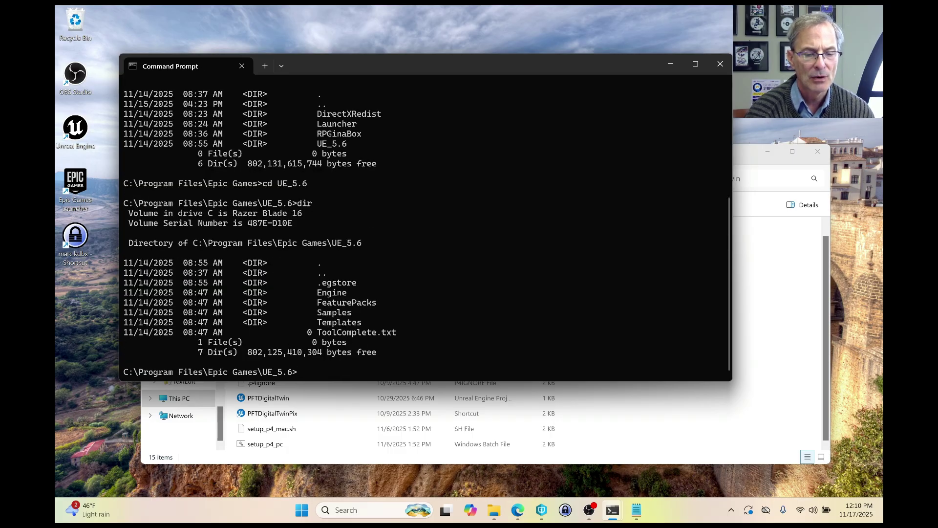
Change into the Engine folder of UE_5.6 and list its contents with dir
text(cd Engine)
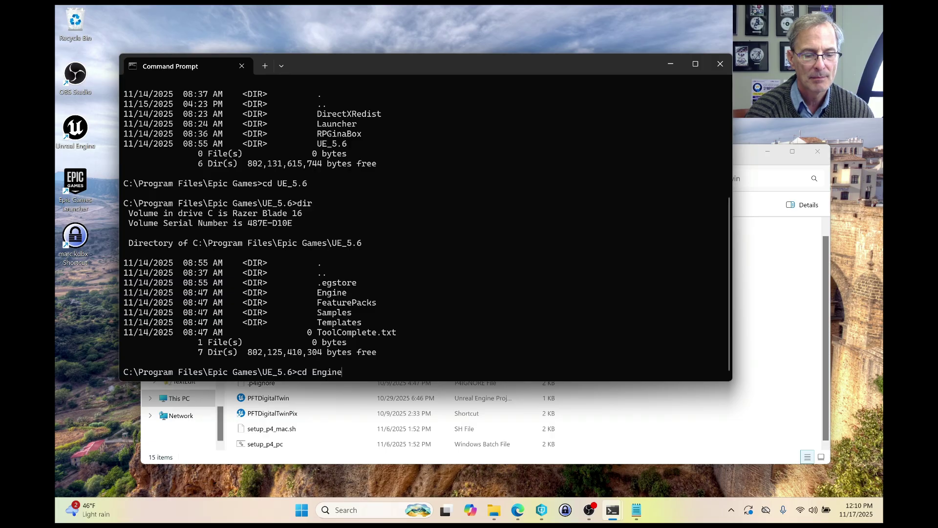
key(Return)
text(dir)
key(Return)
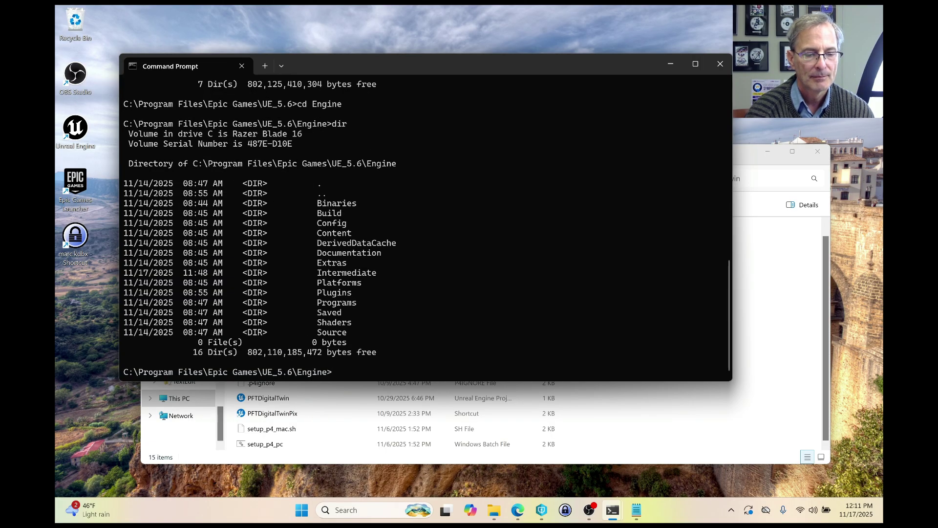
Change into the Engine's Binaries folder and list its contents with dir
text(cd )
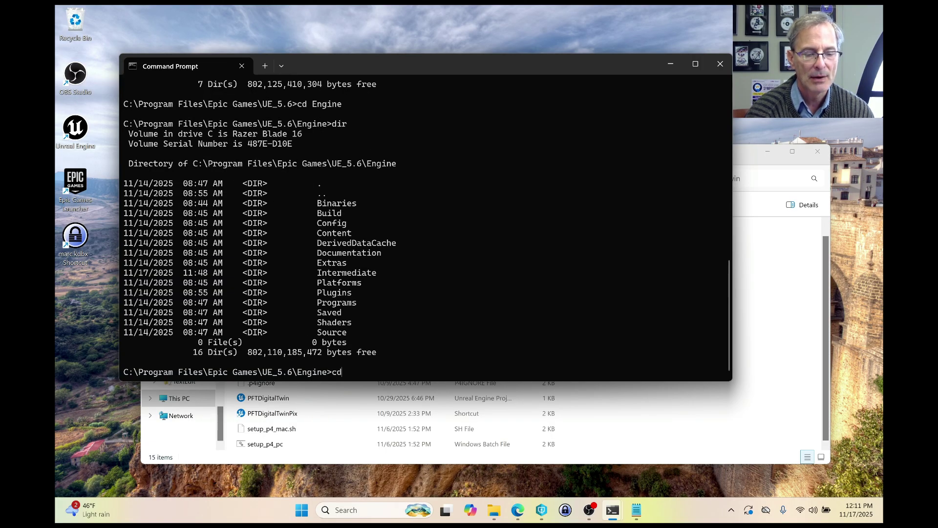
text(Binaries)
key(Return)
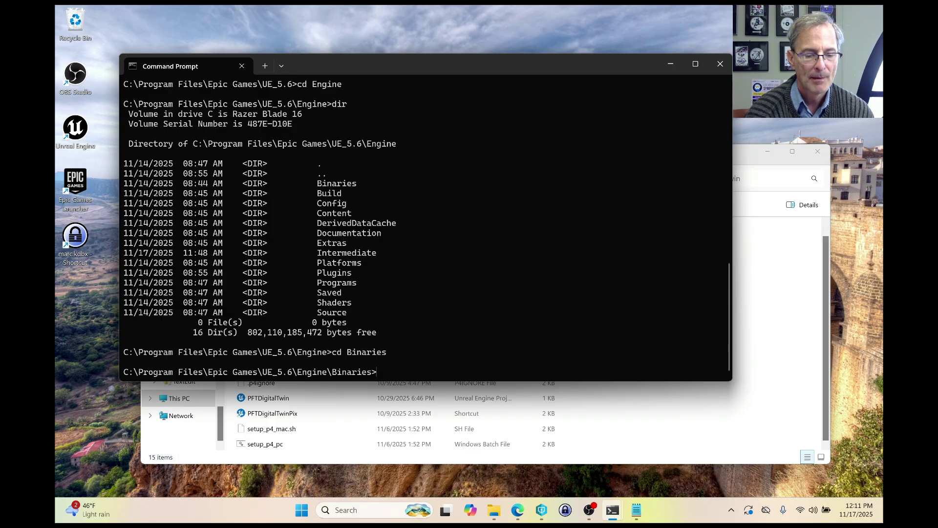
text(dir)
key(Return)
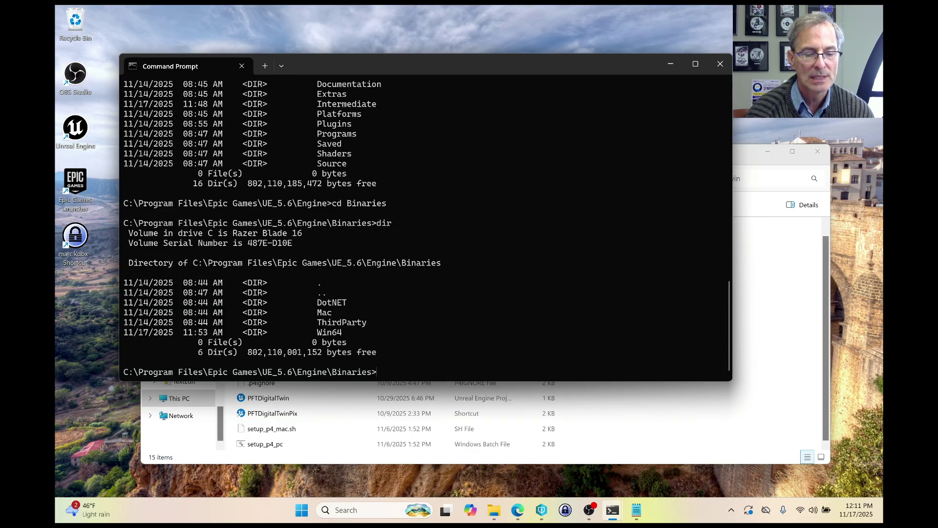
Change into the DotNET folder inside Binaries and list its contents with dir
text(cd Do)
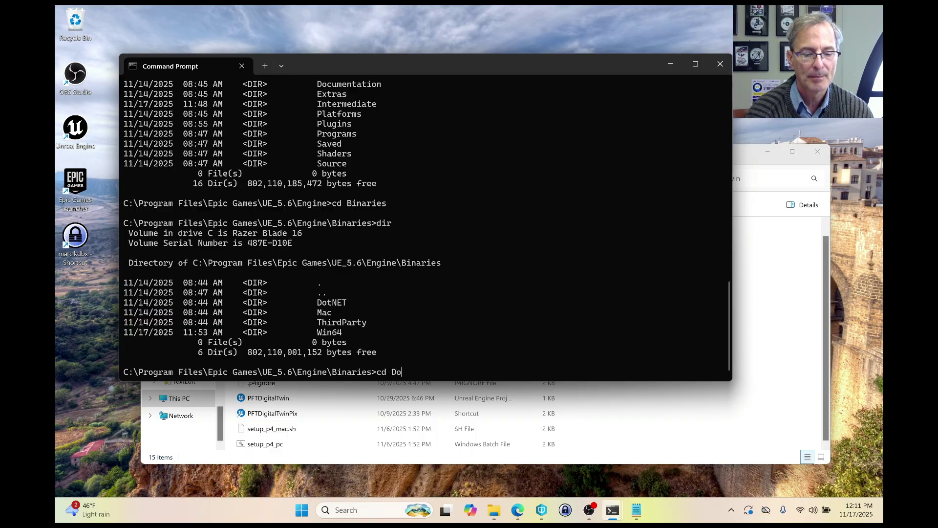
text(tNET)
key(Return)
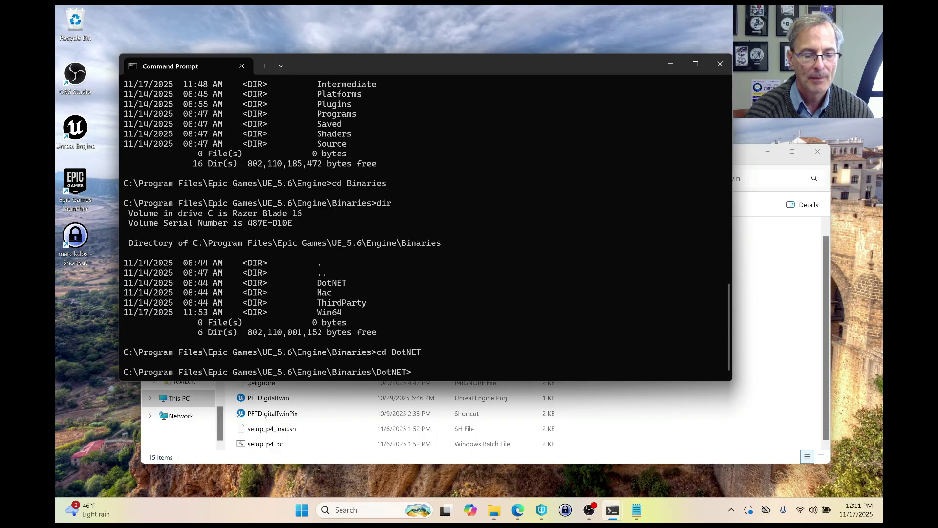
text(dir)
key(Return)
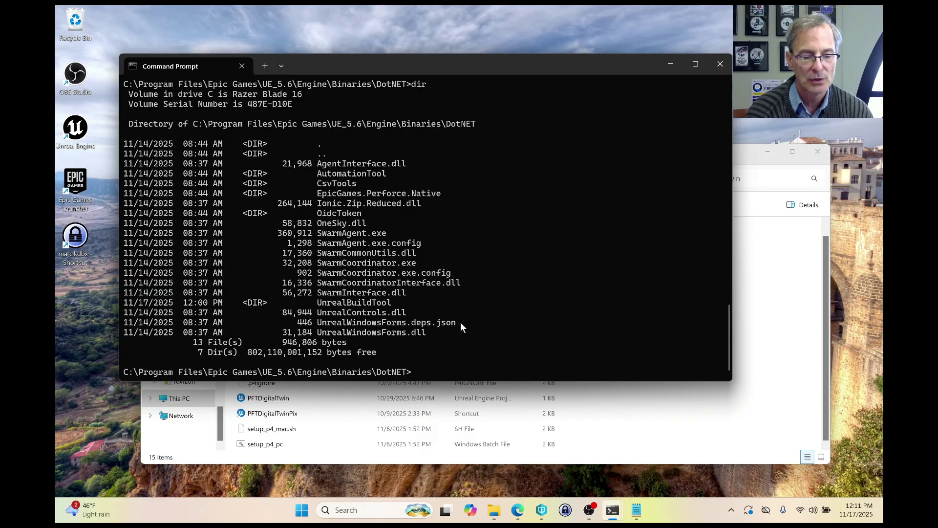
Change into the UnrealBuildTool folder inside DotNET and list its contents with dir
text(cd UnrealBuildTool)
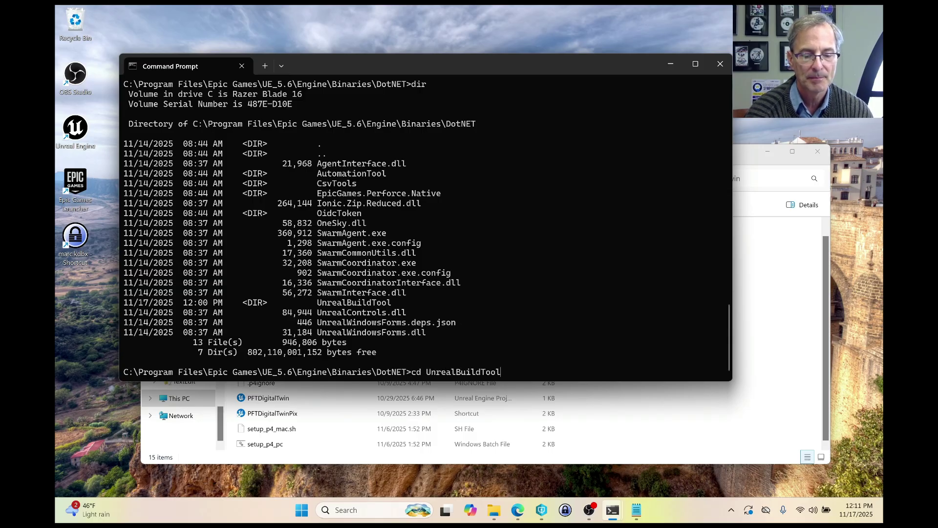
key(Return)
text(dir)
key(Return)
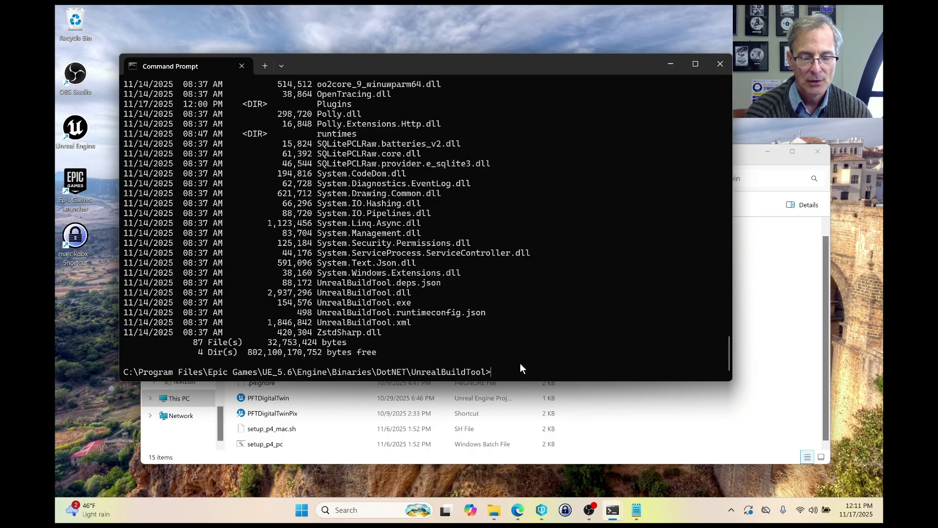
Copy the full ./UnrealBuildTool.exe -projectfiles command from Notepad, paste it at the Command Prompt, and highlight its executable part
click(641, 513)
click(693, 351)
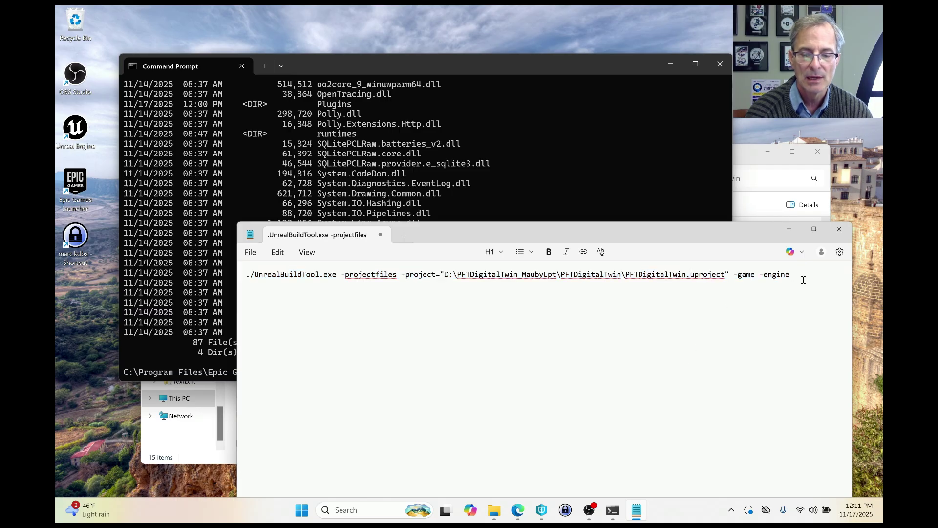
drag(803, 279, 200, 282)
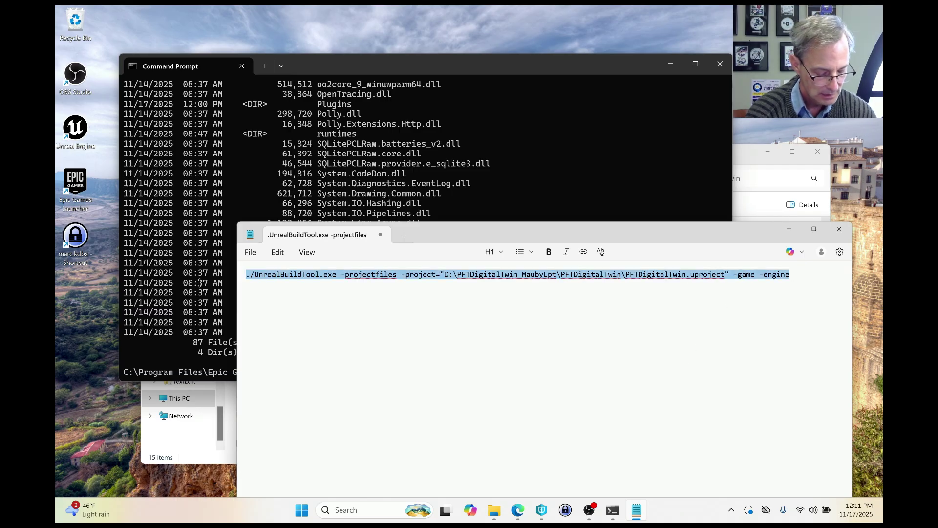
click(336, 122)
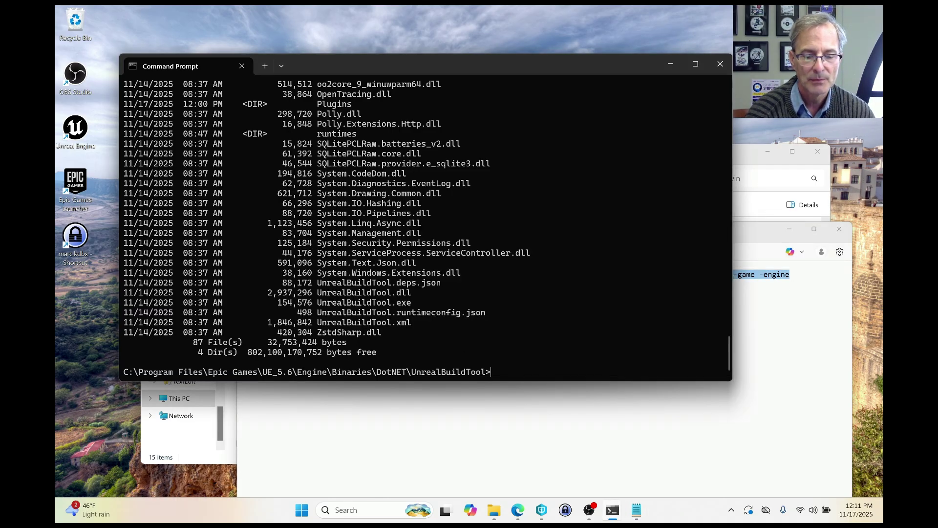
right_click(491, 367)
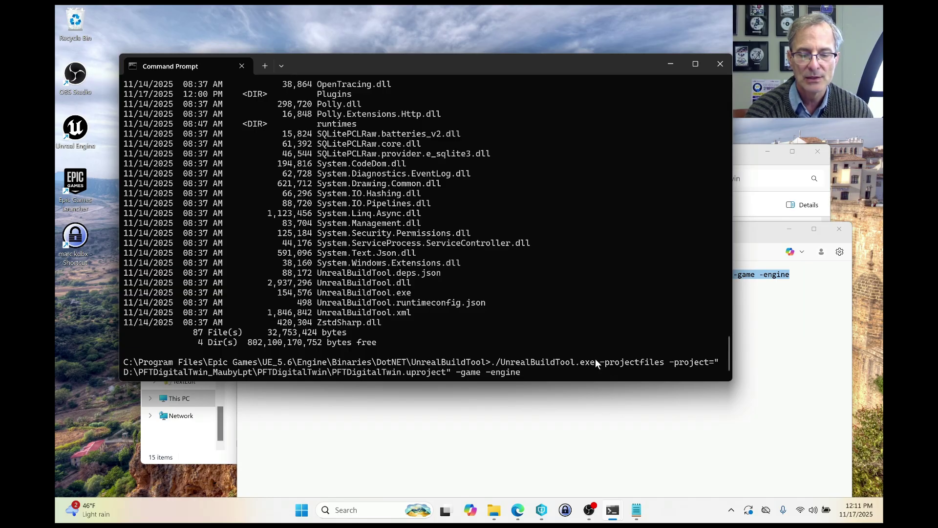
drag(595, 362, 493, 367)
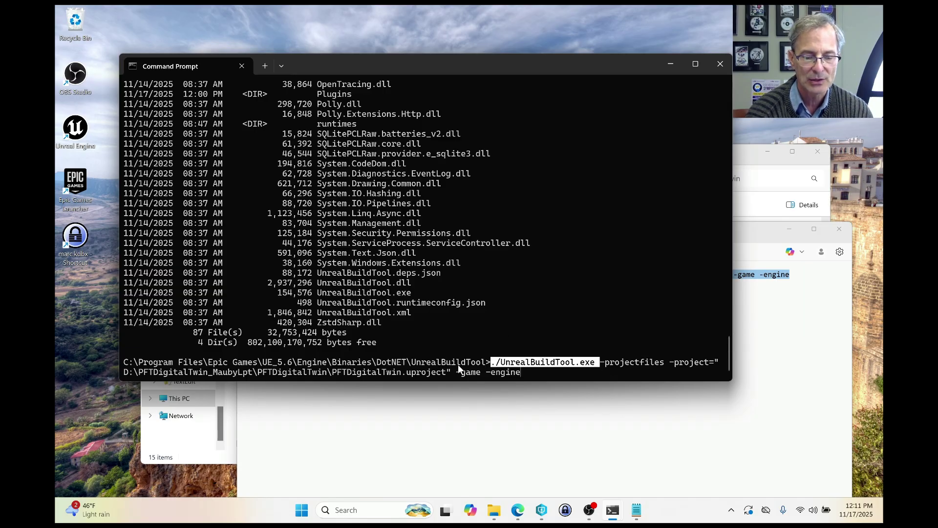
Highlight the quoted .uproject path in the pasted command and try to run ./UnrealBuildTool.exe -projectfiles with -game -engine
click(603, 370)
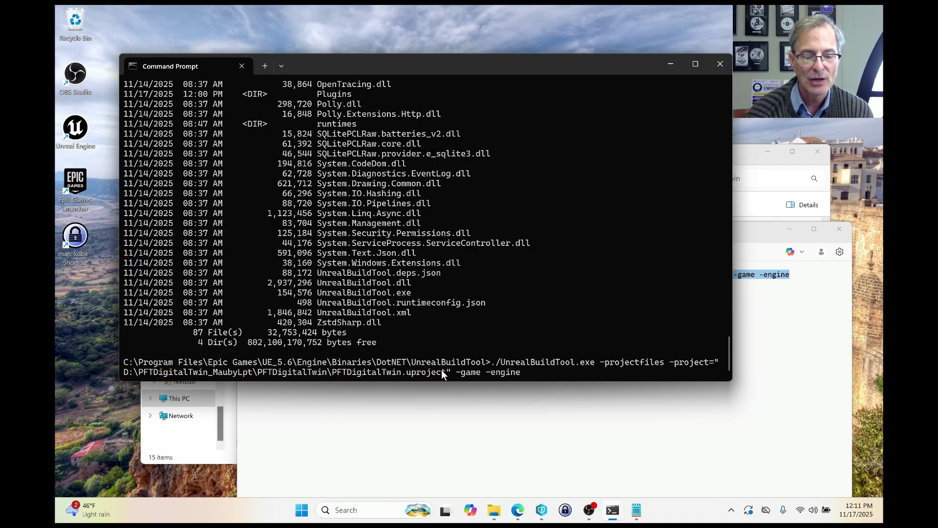
drag(447, 371, 119, 374)
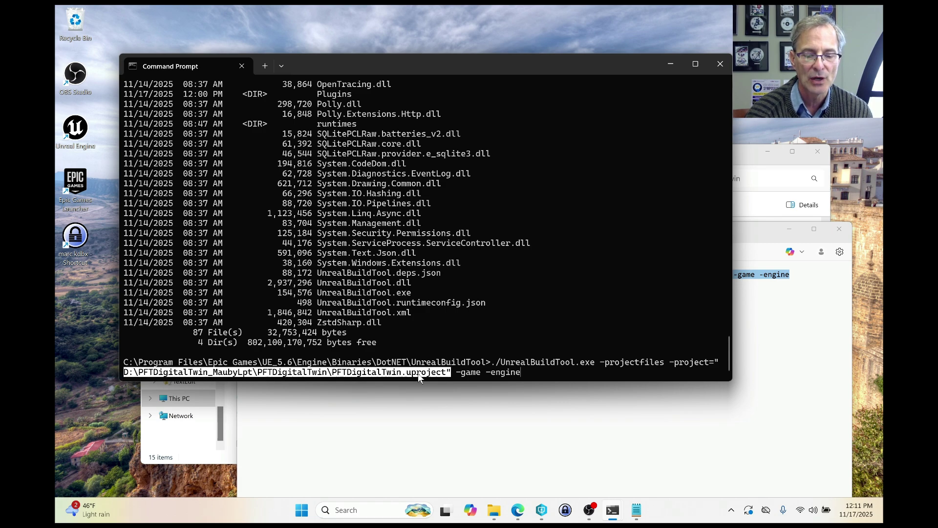
key(ctrl+c)
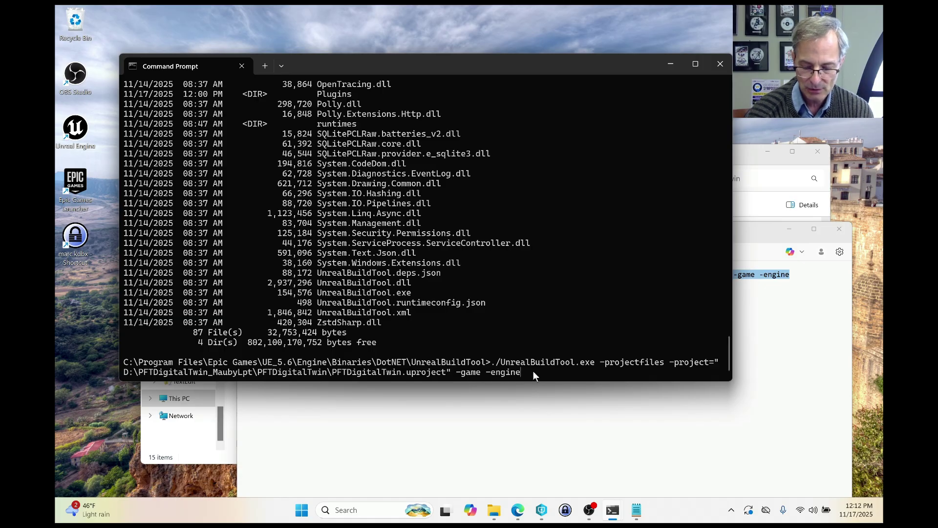
key(Return)
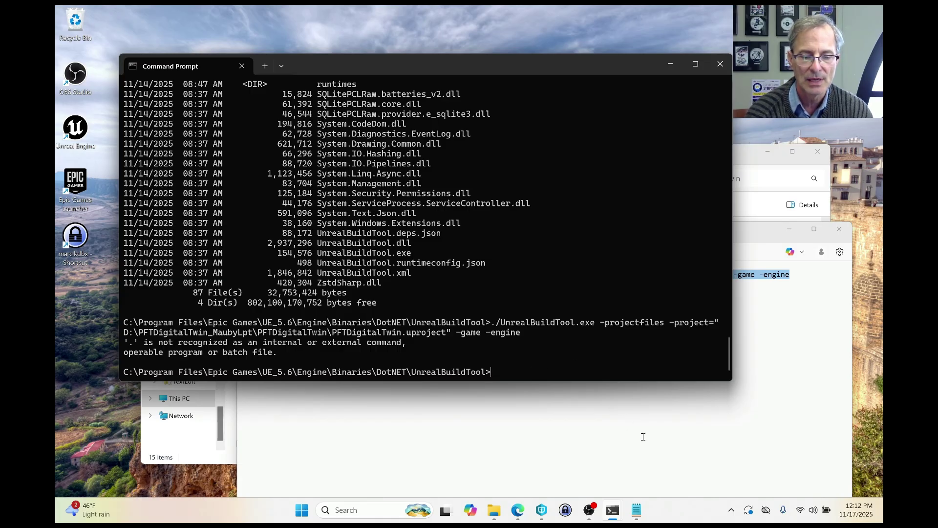
Select the full UnrealBuildTool command line in Notepad for copying and return to the Command Prompt
click(643, 436)
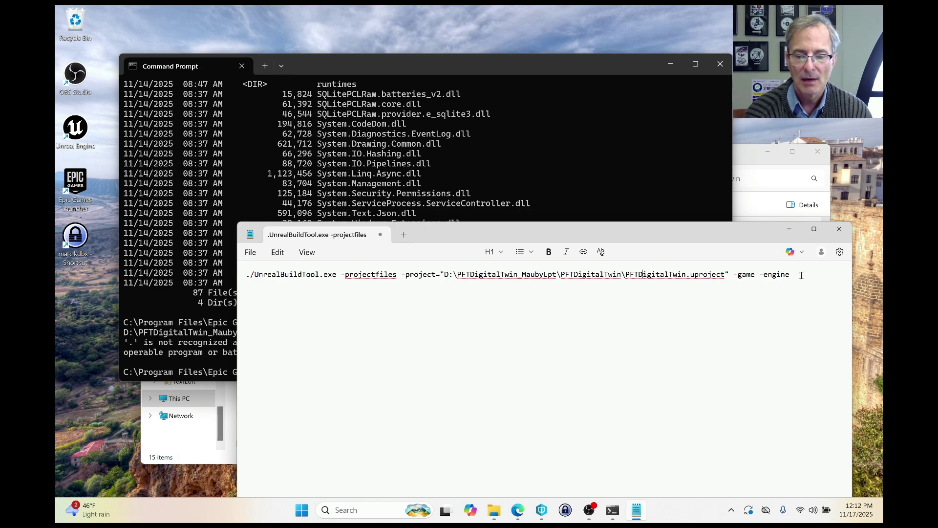
drag(802, 275, 242, 276)
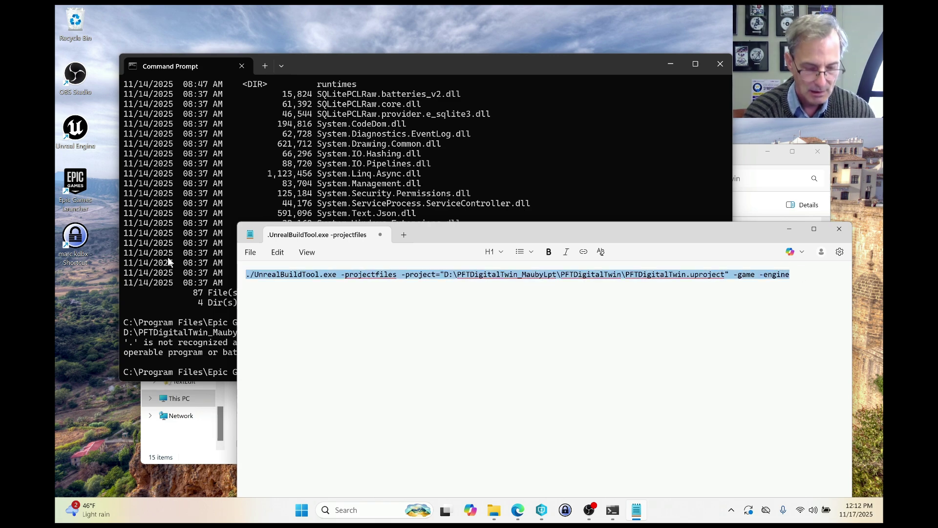
click(250, 157)
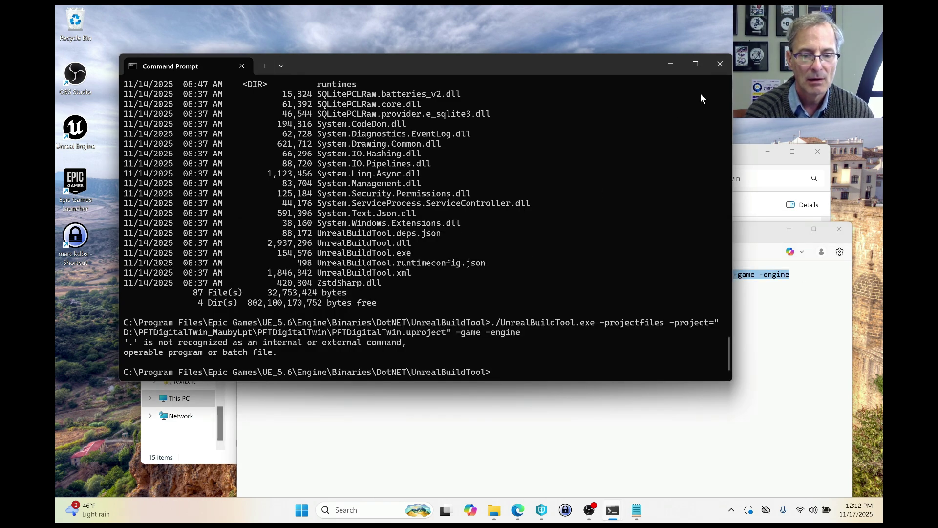
Close the Command Prompt and open a new one as administrator by searching for cmd
click(717, 64)
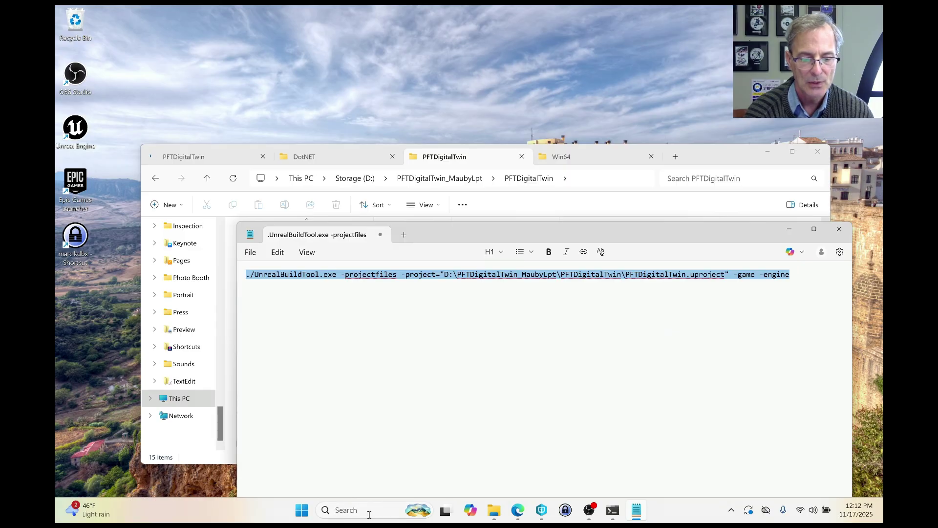
click(366, 504)
text(cmd)
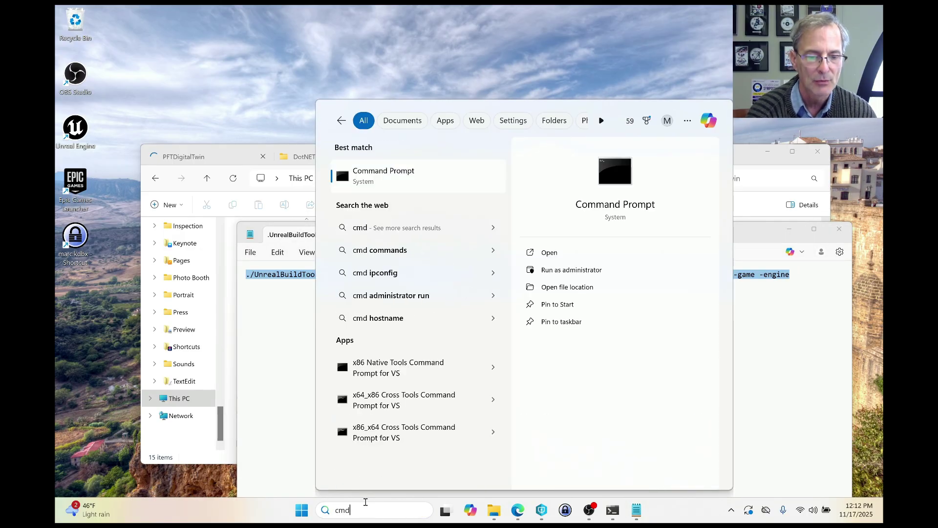
right_click(382, 170)
click(413, 180)
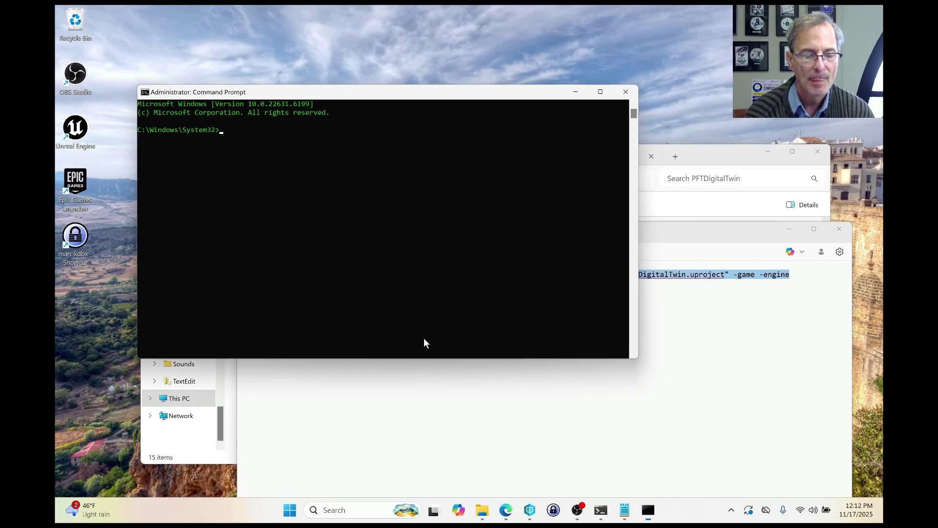
Change from System32 to C:\Program Files\Epic Games\UE_5.6\Engine\Binaries\DotNET\UnrealBuildTool in the administrator prompt and list its contents
click(384, 236)
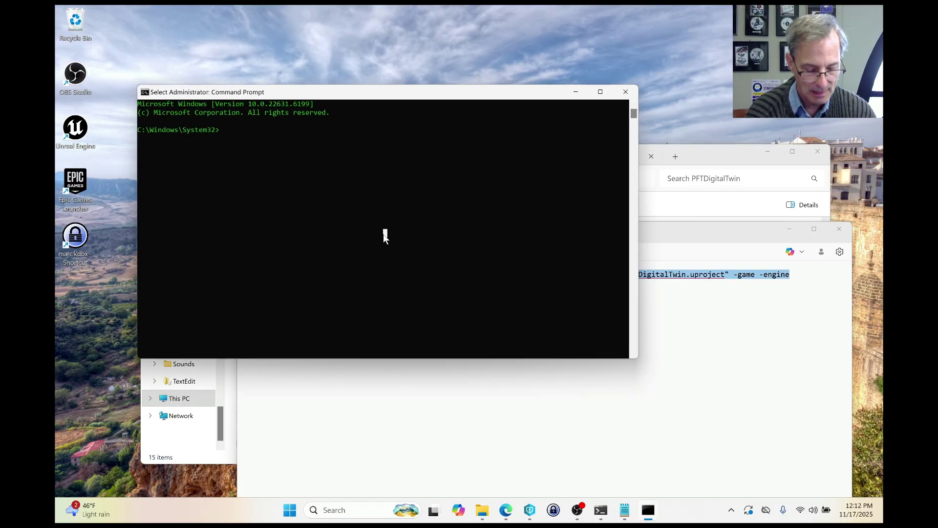
key(Escape)
text(cd ../)
key(Return)
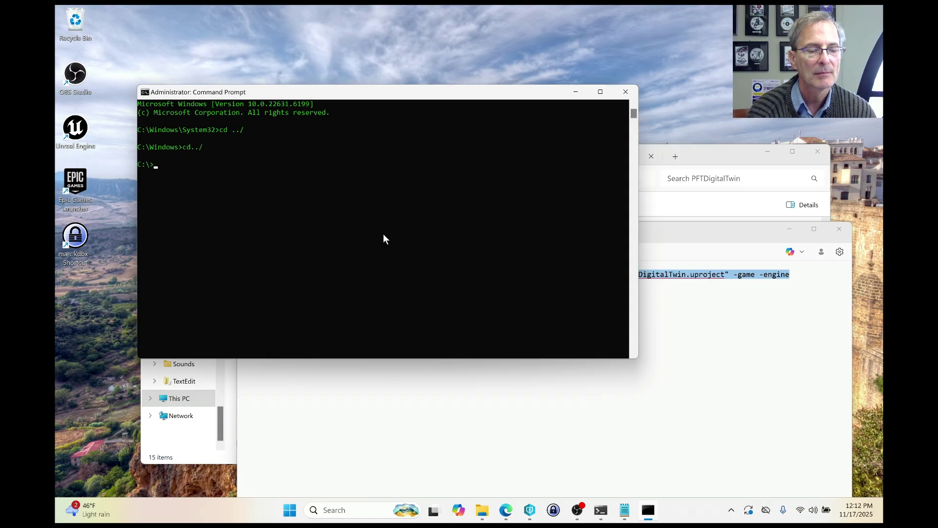
key(Tab)
key(Return)
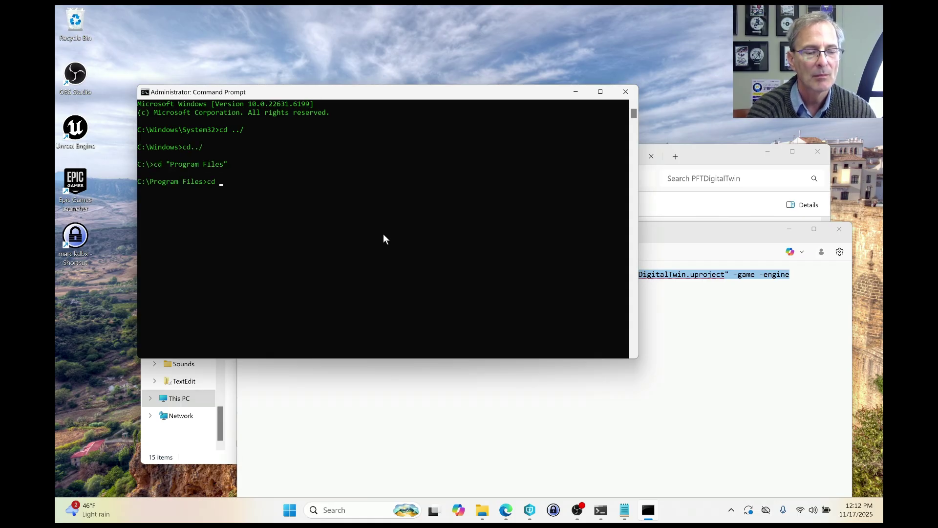
text(Epi)
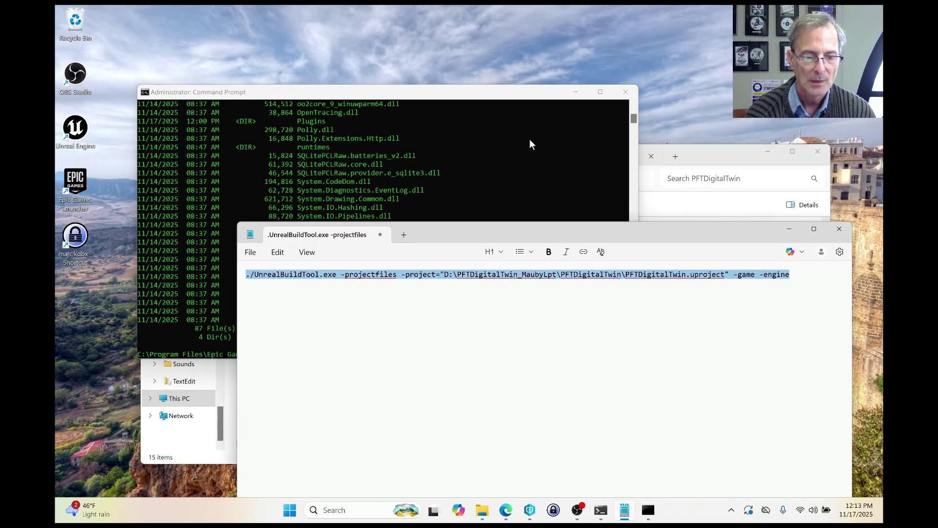
Try to run the ./UnrealBuildTool.exe -projectfiles command for PFTDigitalTwin.uproject with -game -engine at the administrator prompt
click(529, 140)
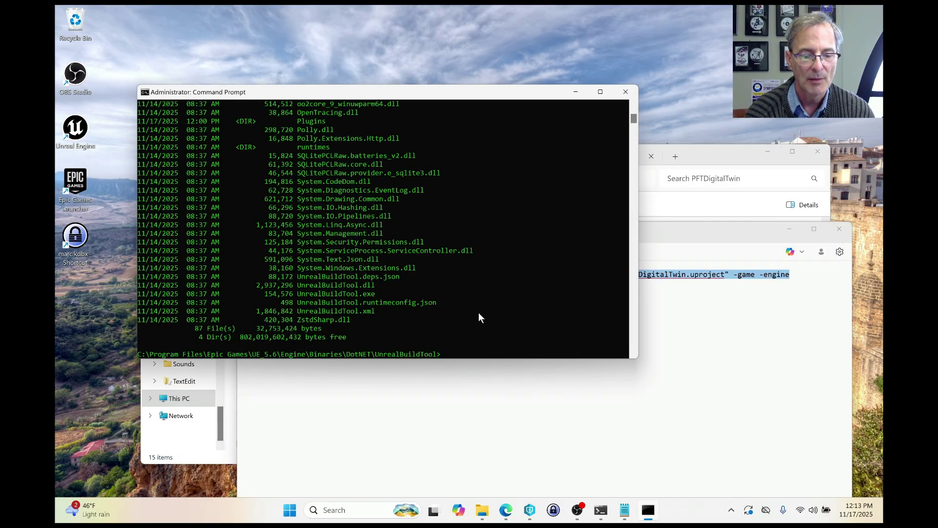
text(./UnrealBuildTool.exe -projectfiles -project="D:\PFTDigitalTwin_MaubyLpt\PFTDigitalTwin\PFTDigitalTwin.uproject" -game -engine)
key(Return)
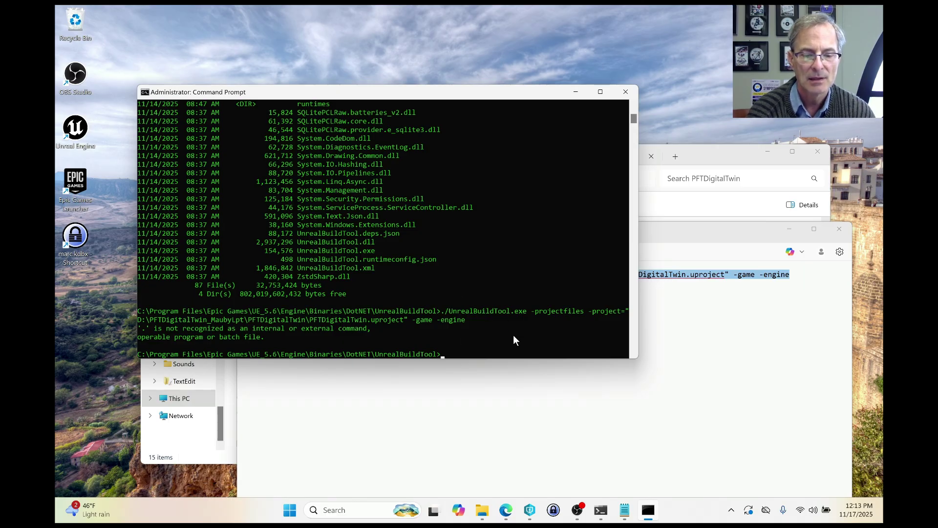
Re-enter the UnrealBuildTool.exe -projectfiles command with its prefix changed from ./ to .\ and run it to generate the project files
click(616, 408)
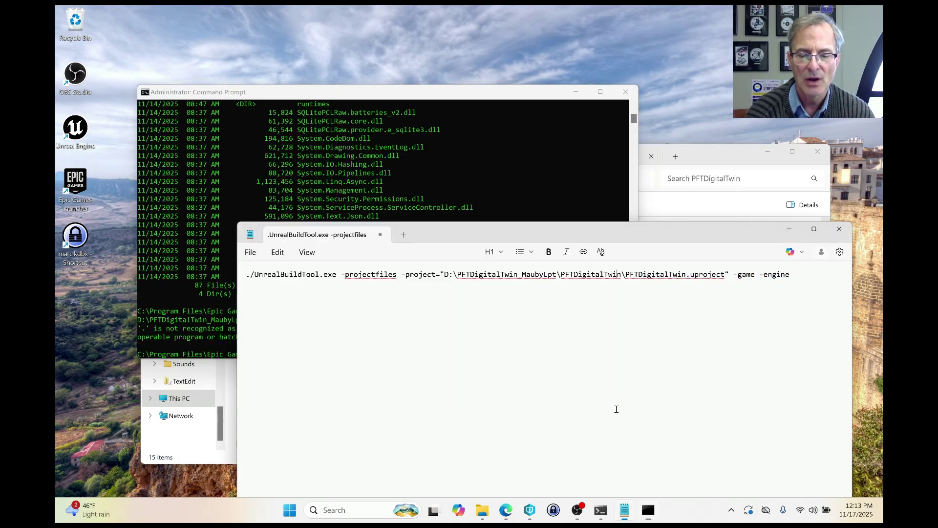
click(479, 98)
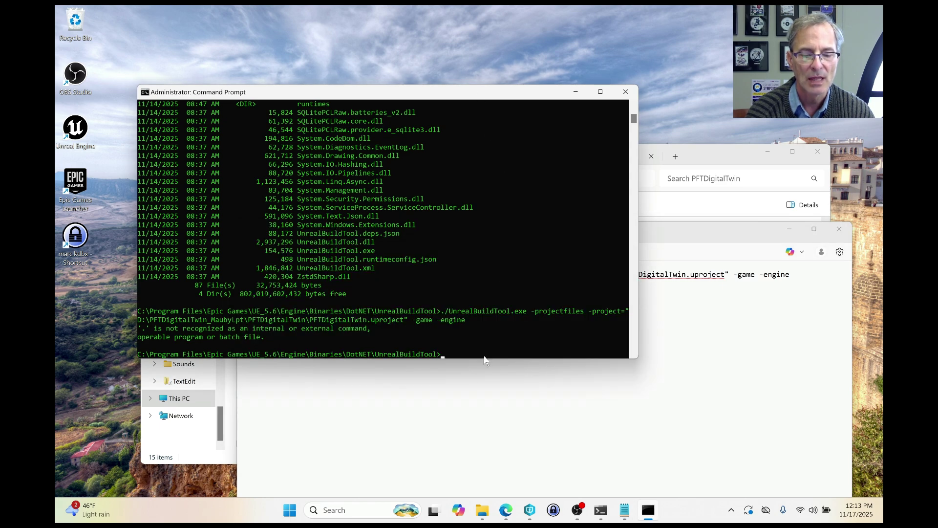
text(./UnrealBuildTool.exe -projectfiles -project="D:\PFTDigitalTwin_MaubyLpt\PFTDigitalTwin\PFTDigitalTwin.uproject" -game -engine)
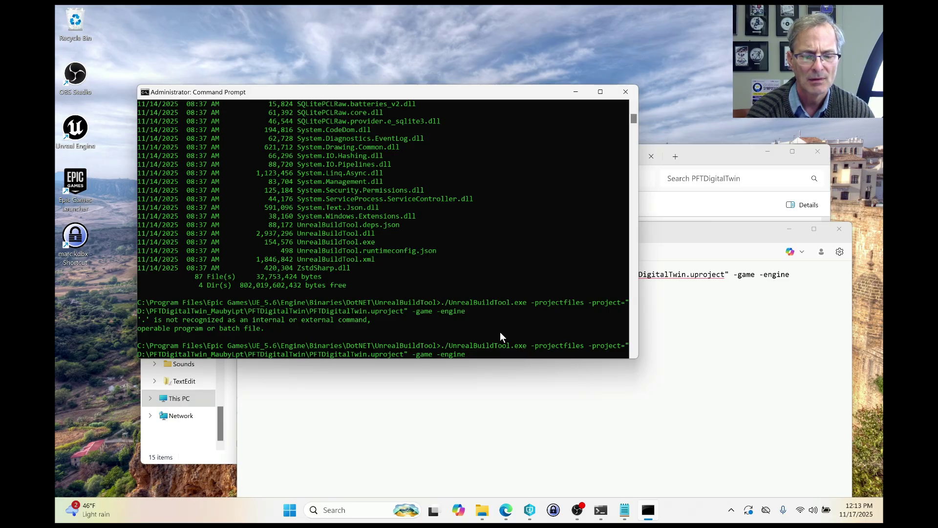
key(BackSpace)
text(\)
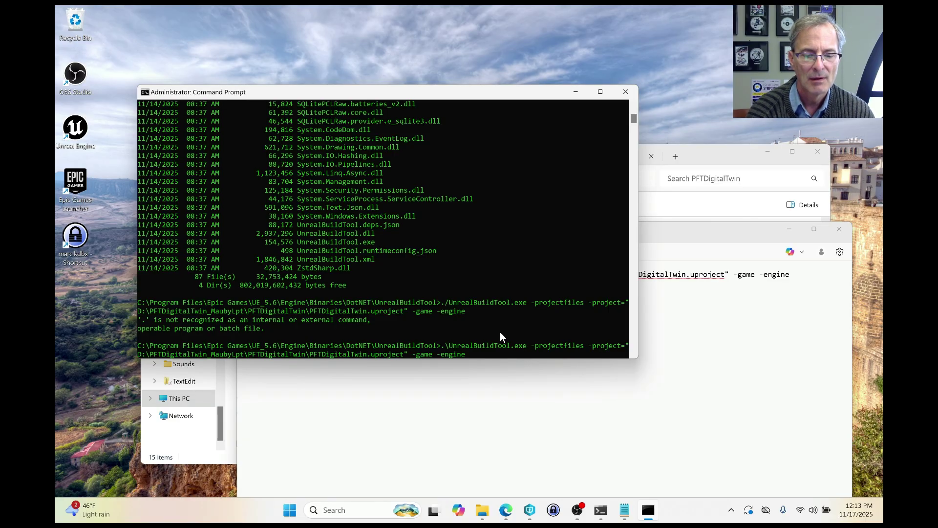
key(Return)
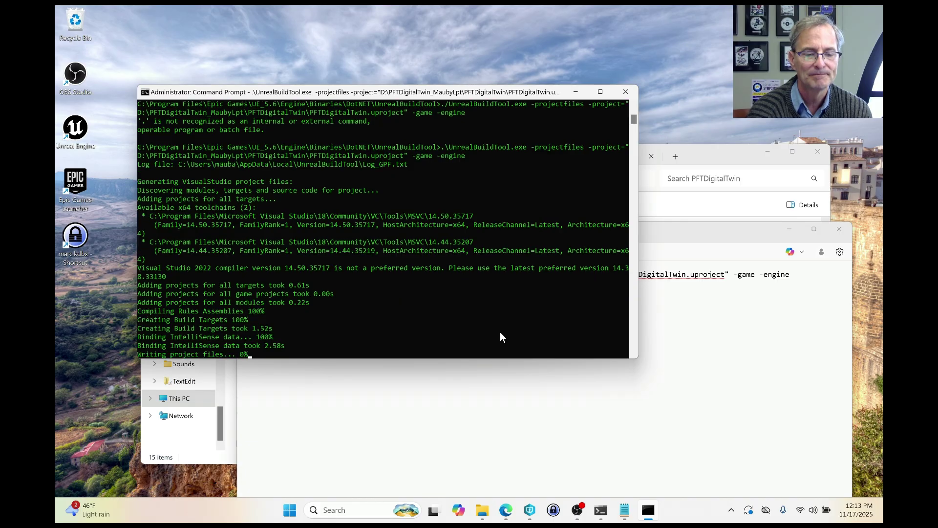
Minimize Notepad and check the PFTDigitalTwin project folder for the generated SLN file
click(676, 324)
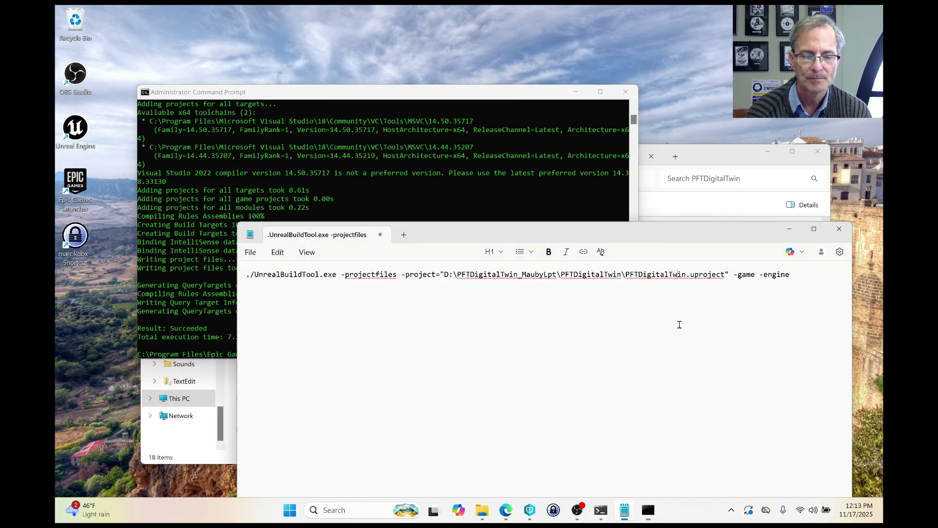
click(789, 229)
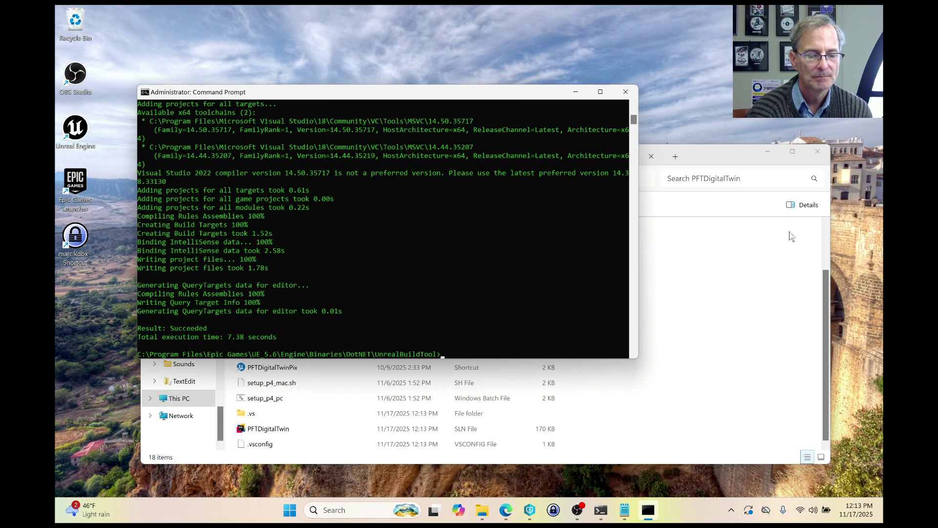
click(687, 355)
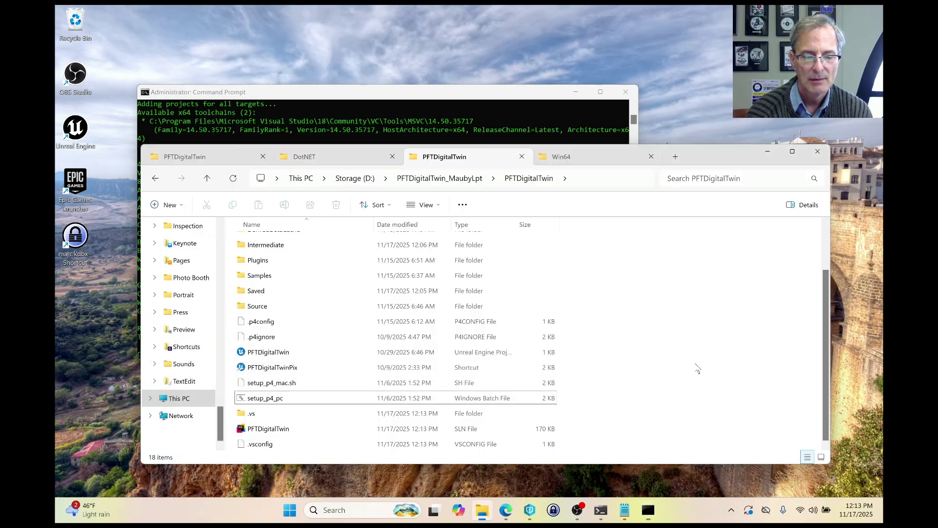
click(411, 429)
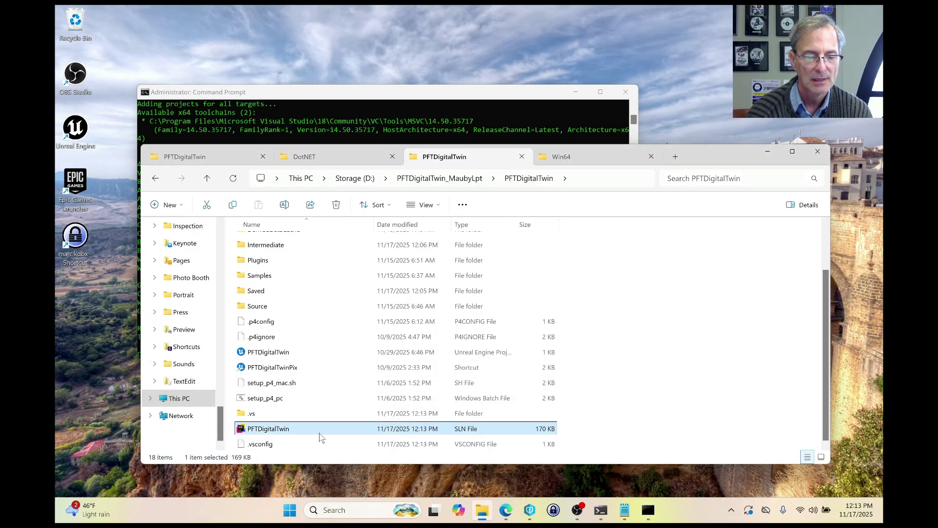
click(421, 104)
click(696, 401)
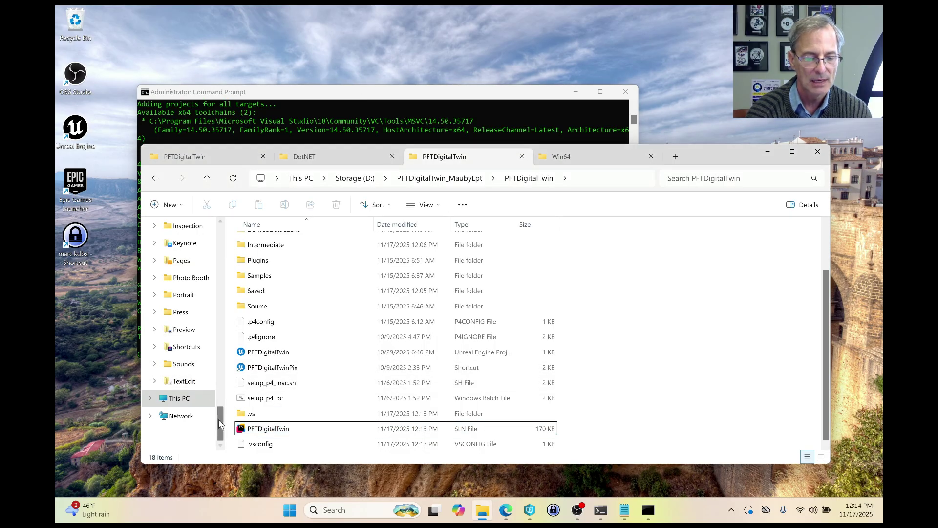
Open the PFTDigitalTwin SLN file in JetBrains Rider, then shrink and lower its window and move the folder window higher
click(253, 431)
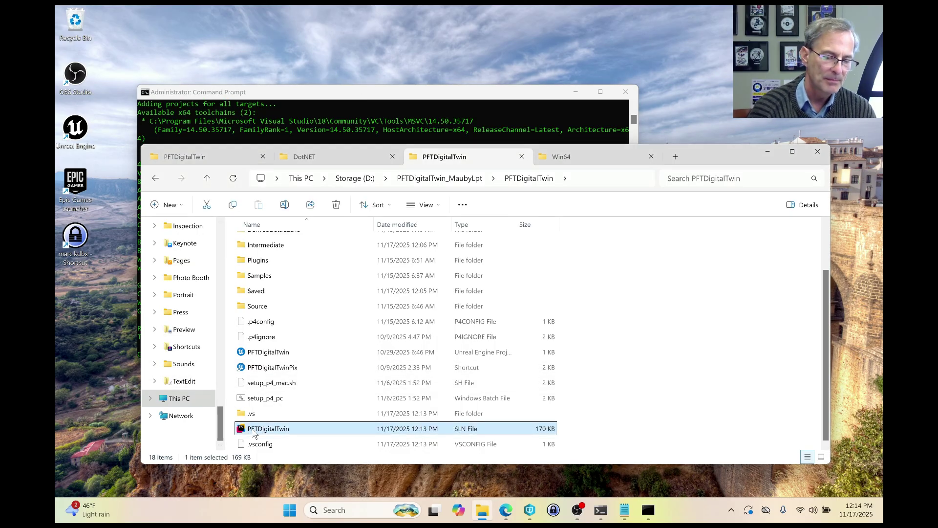
double_click(254, 431)
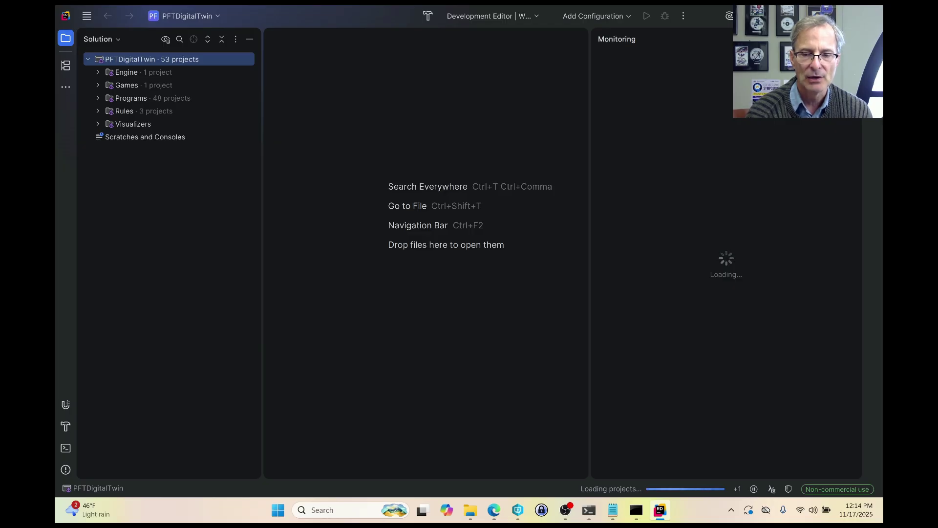
click(846, 15)
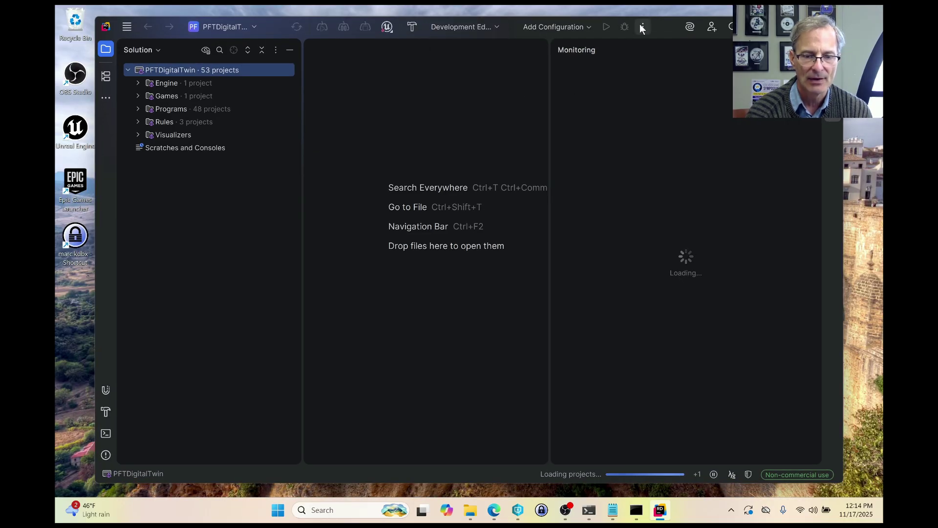
drag(668, 22, 690, 330)
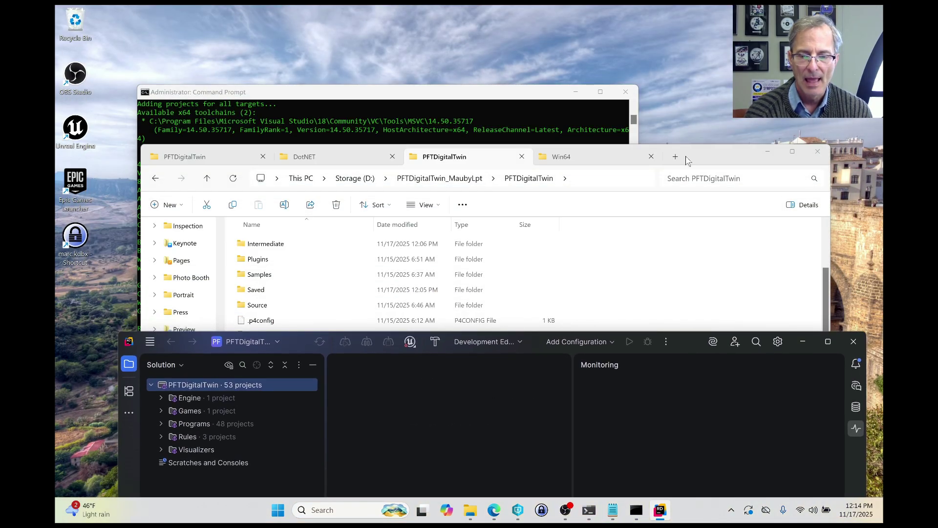
drag(706, 156, 699, 114)
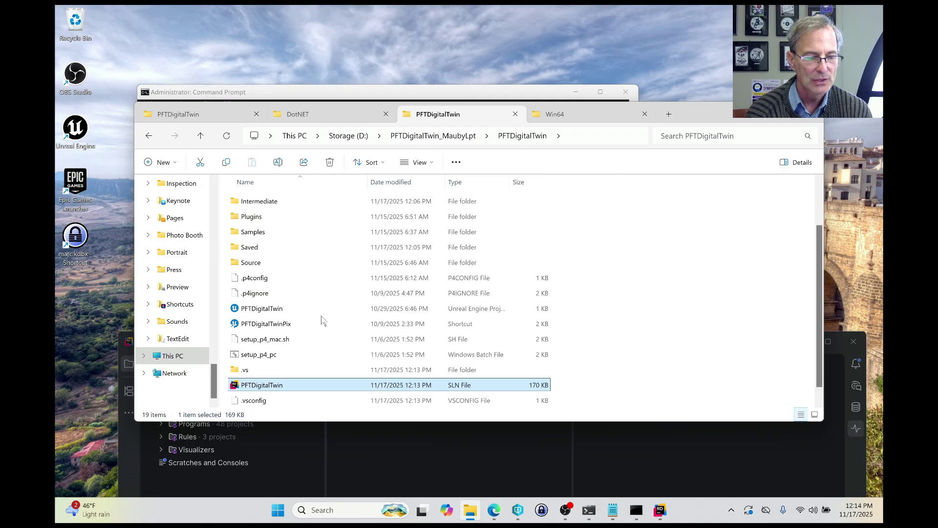
Examine the extended context options of the PFTDigitalTwin Unreal Engine project file in the first PFTDigitalTwin folder tab
click(253, 309)
right_click(253, 310)
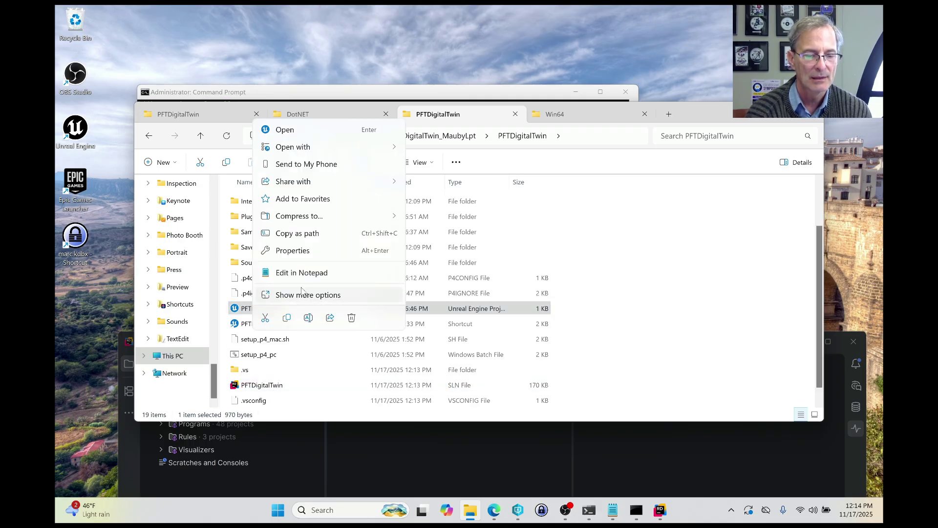
mouse_move(352, 148)
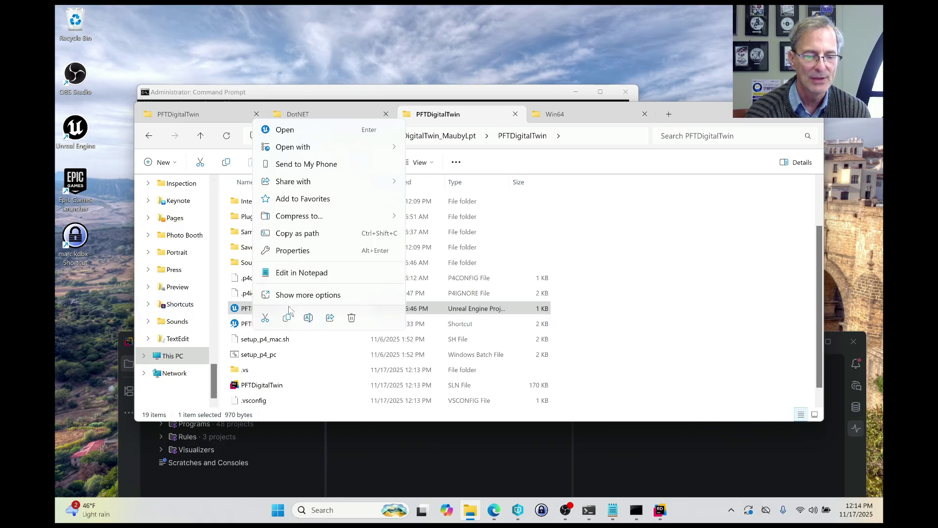
click(245, 310)
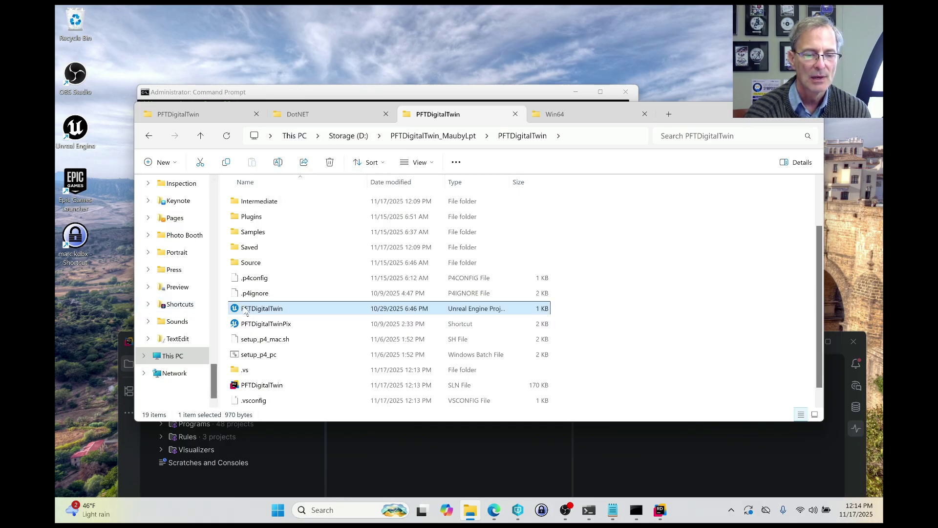
click(200, 115)
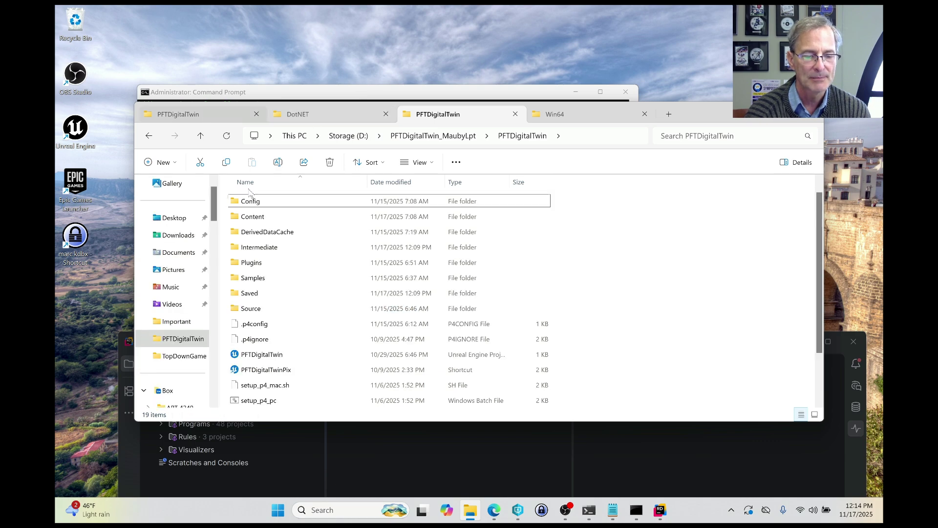
right_click(235, 356)
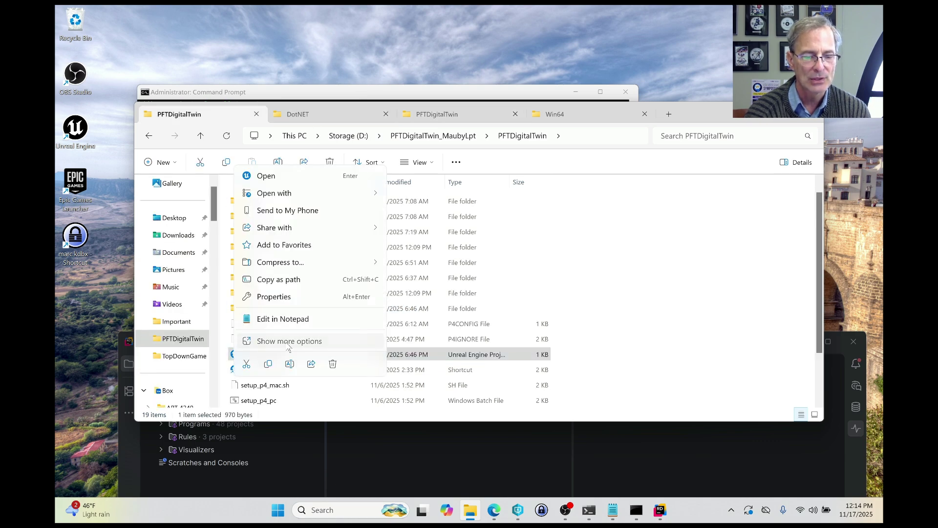
click(307, 341)
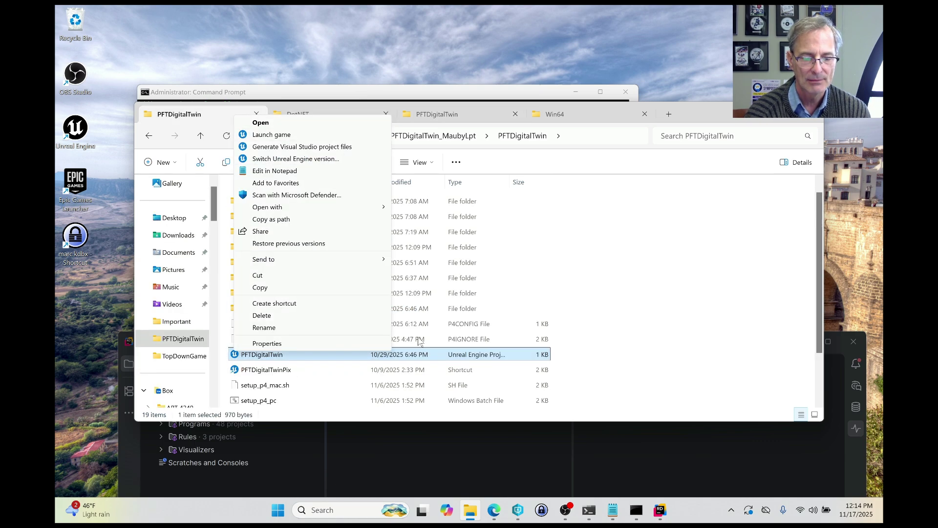